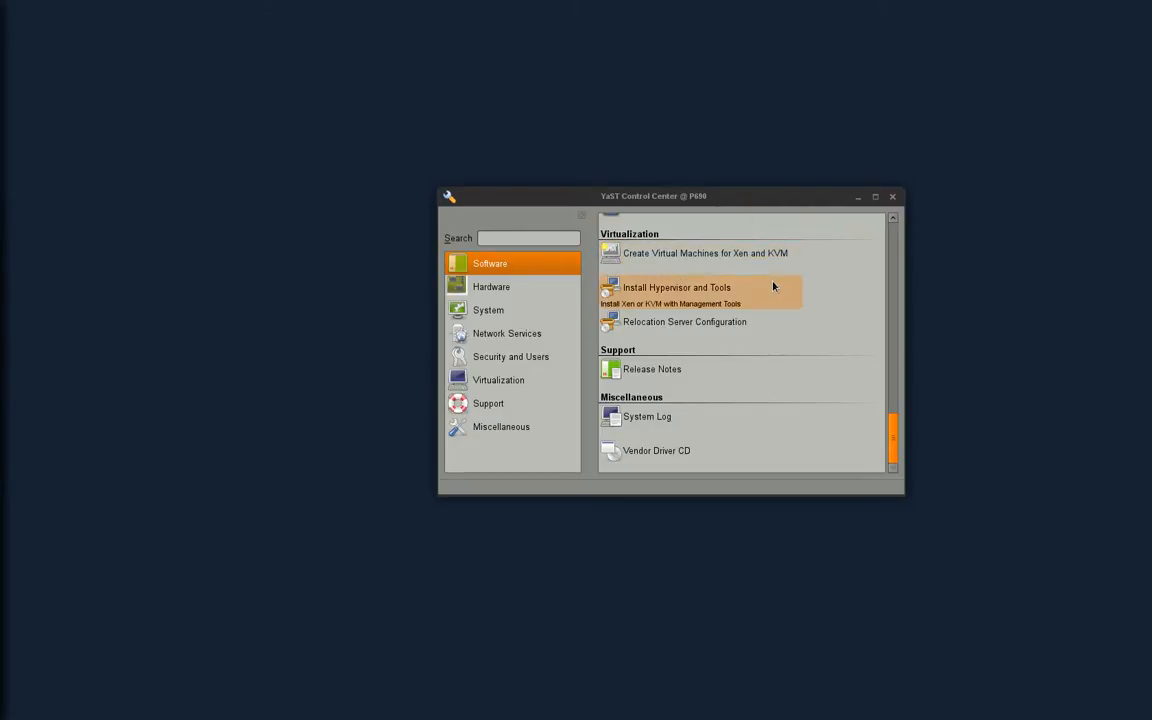
- Launch Create Virtual Machines for Xen and KVM from YaST's Virtualization section
{"action": "scroll", "coordinate": [773, 287], "scroll_direction": "up", "scroll_amount": 5}
{"action": "scroll", "coordinate": [773, 287], "scroll_direction": "down", "scroll_amount": 4}
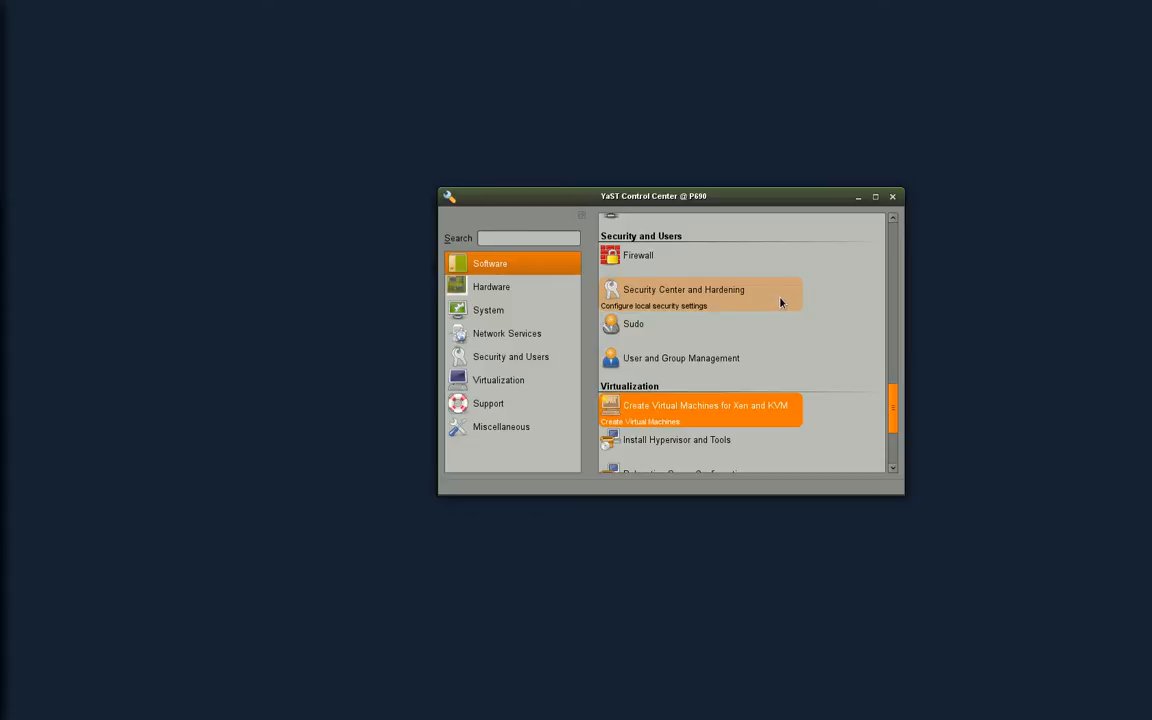
{"action": "left_click", "coordinate": [748, 411]}
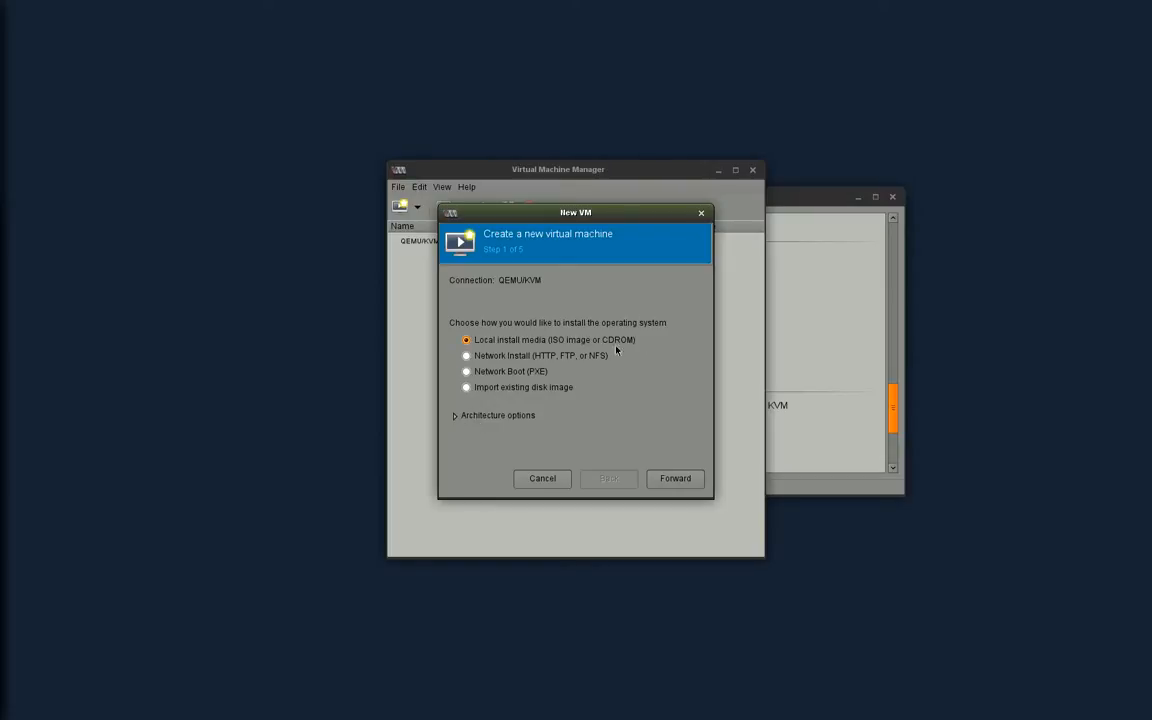
- Choose x86_64 architecture for a local-media install and advance to the install-media step
{"action": "left_click", "coordinate": [457, 416]}
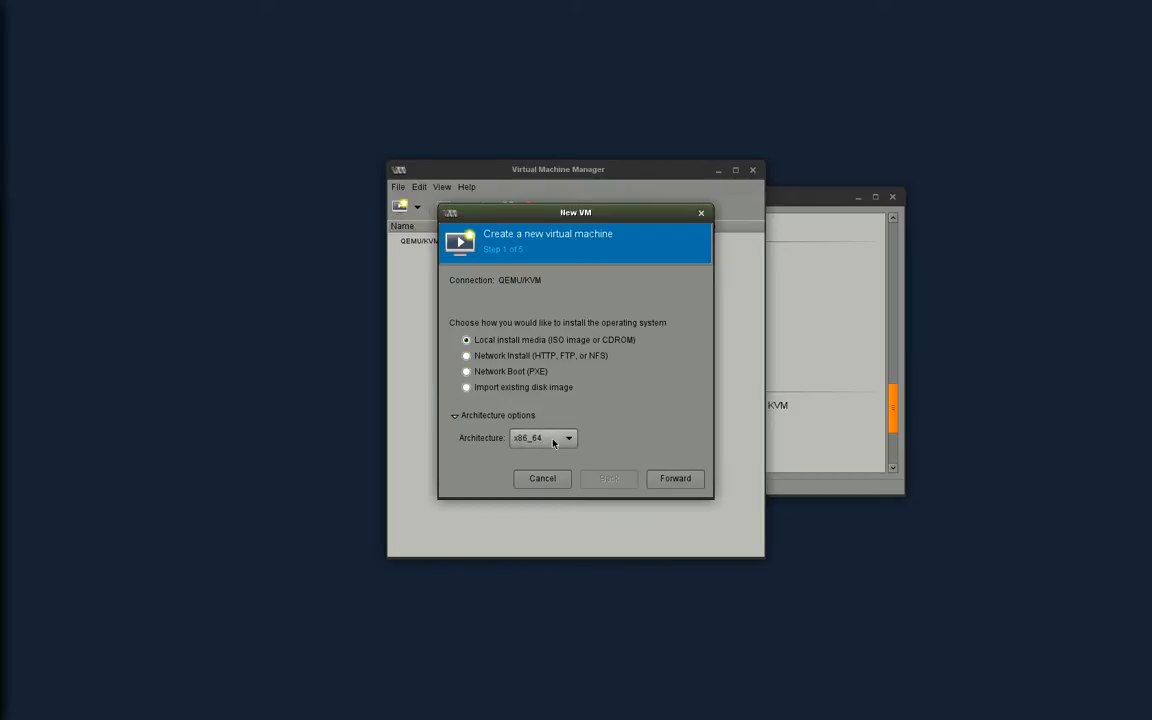
{"action": "left_click", "coordinate": [541, 446]}
{"action": "scroll", "coordinate": [562, 520], "scroll_direction": "down", "scroll_amount": 5}
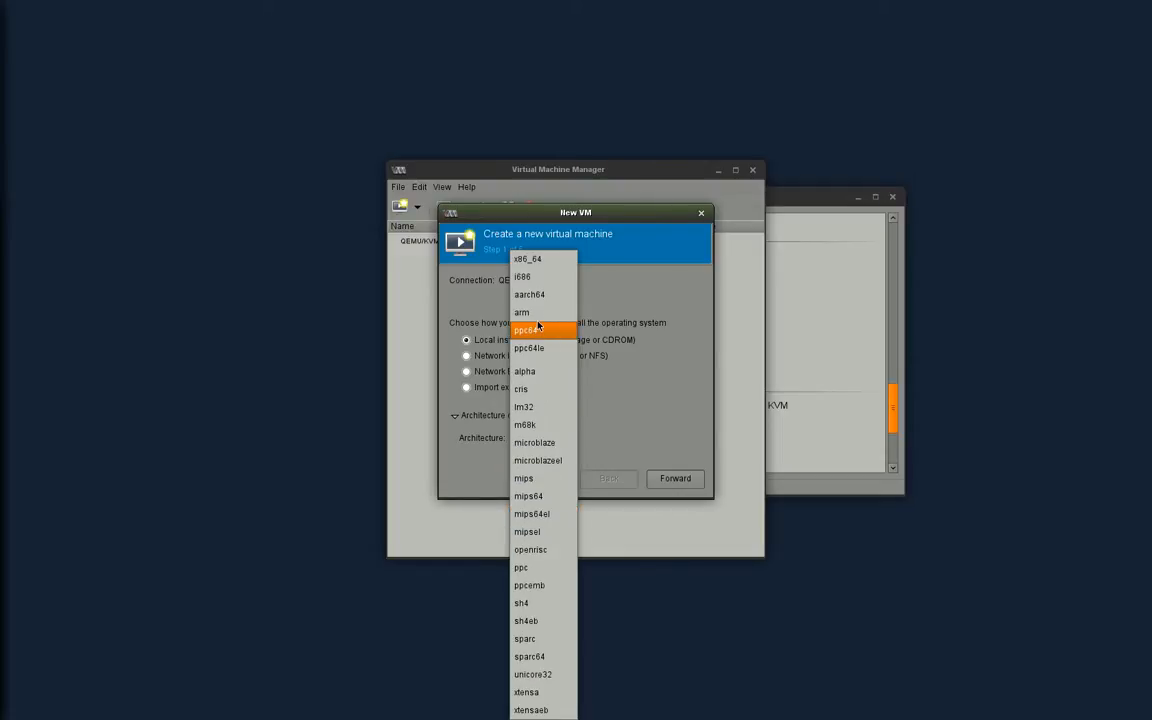
{"action": "left_click", "coordinate": [539, 262]}
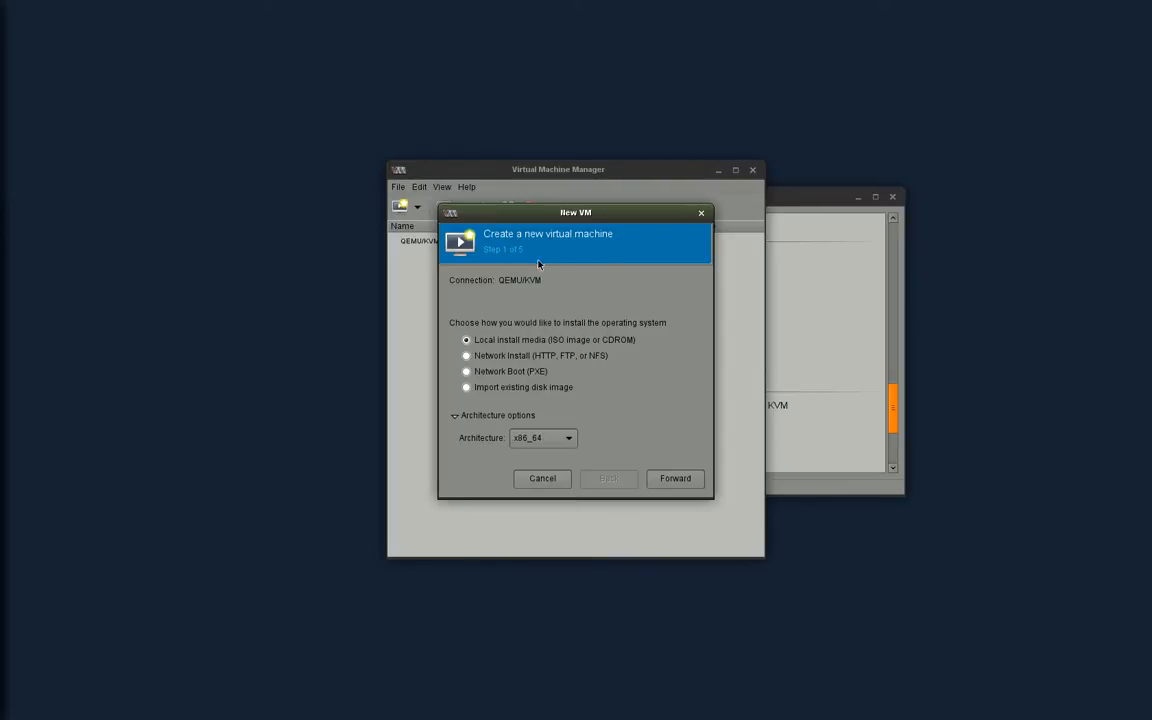
{"action": "left_click", "coordinate": [670, 479]}
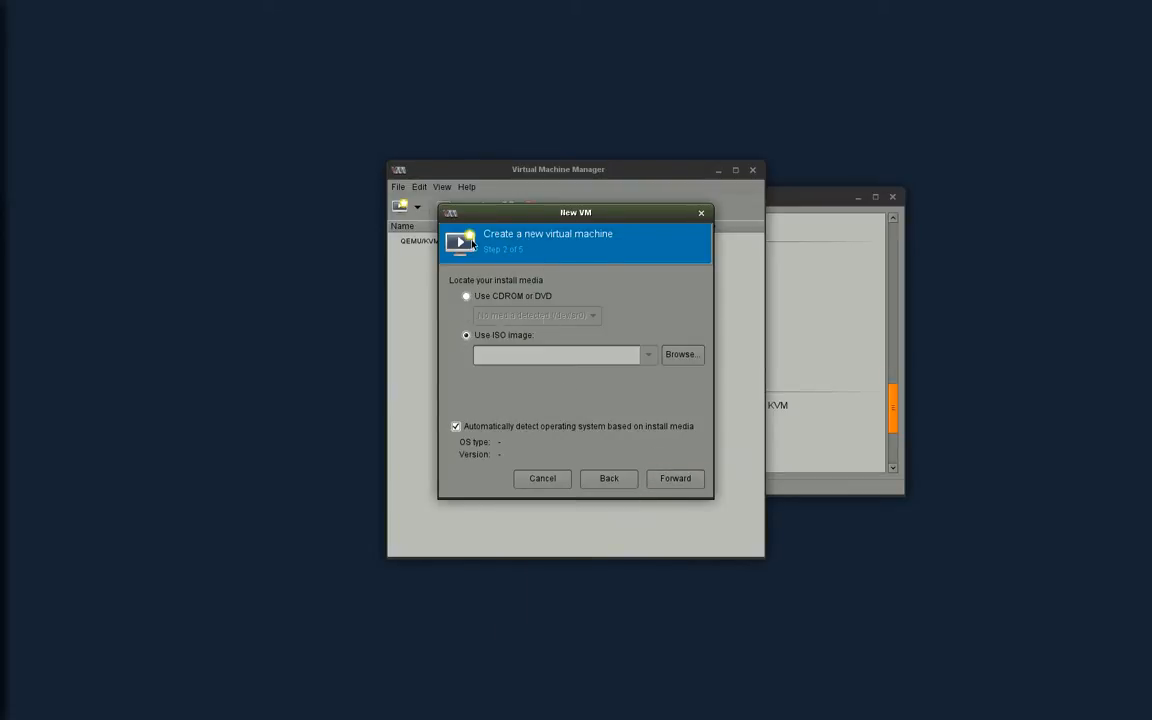
- Pick openSUSE-Leap-42.3-DVD-x86_64-Build0118-Media.iso from the Downloads pool as install media
{"action": "left_click", "coordinate": [683, 355]}
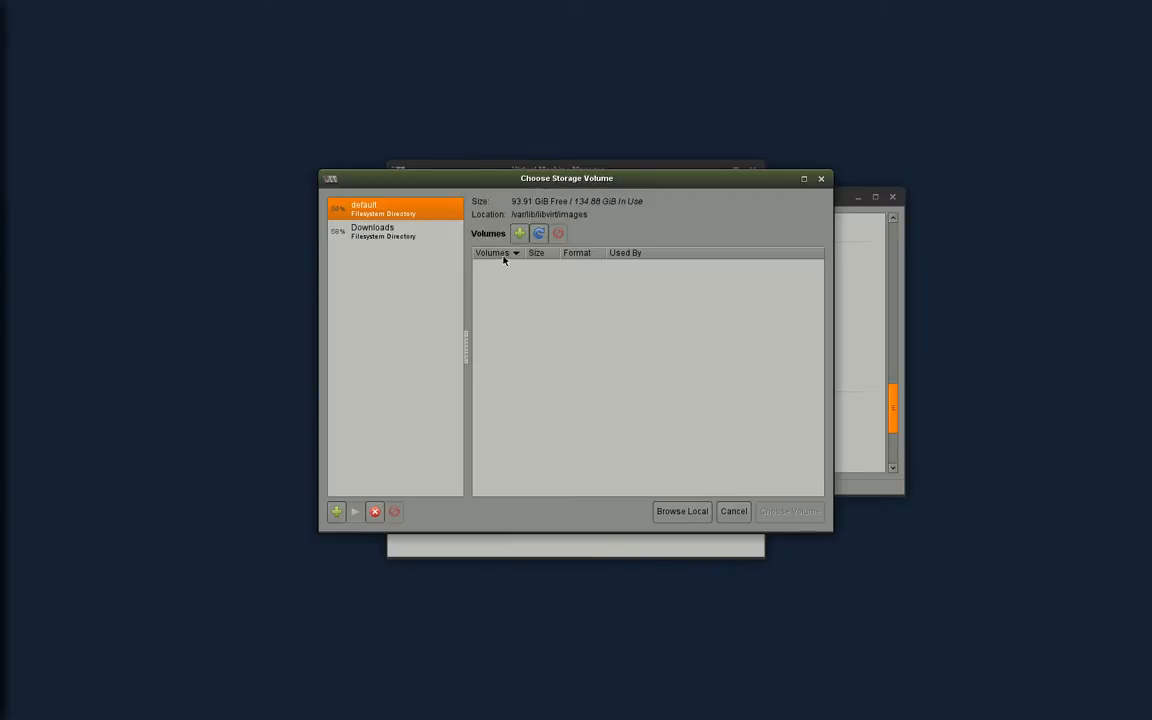
{"action": "left_click", "coordinate": [409, 240]}
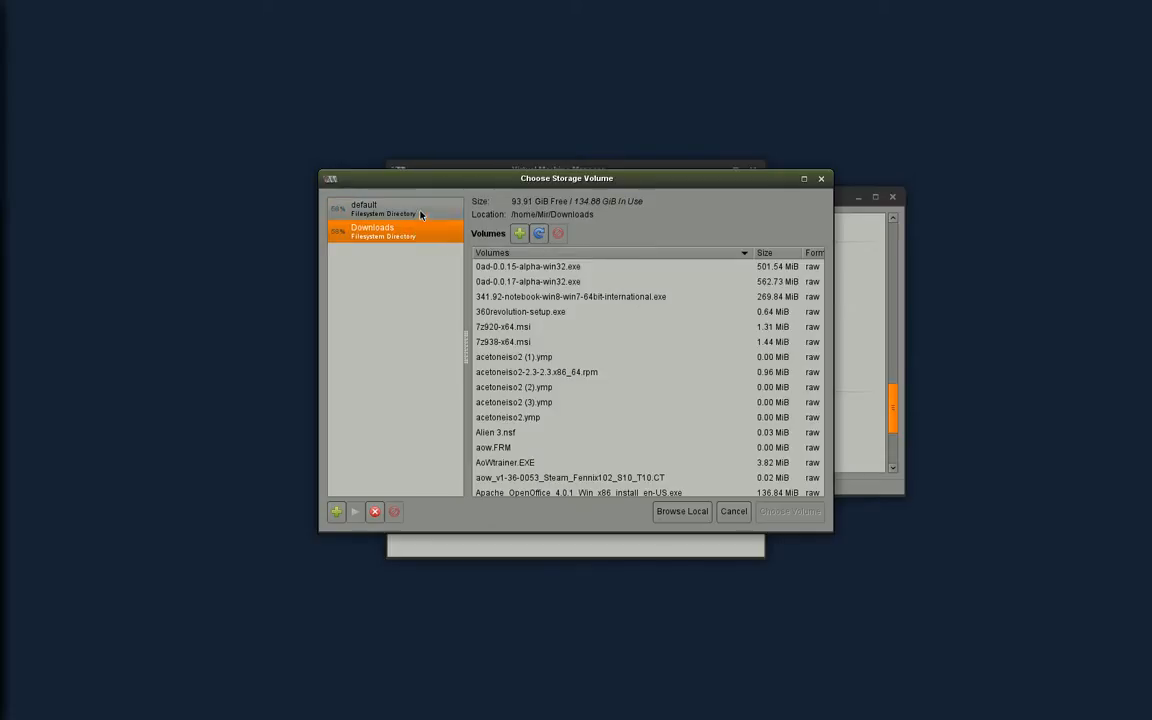
{"action": "scroll", "coordinate": [606, 316], "scroll_direction": "down", "scroll_amount": 20}
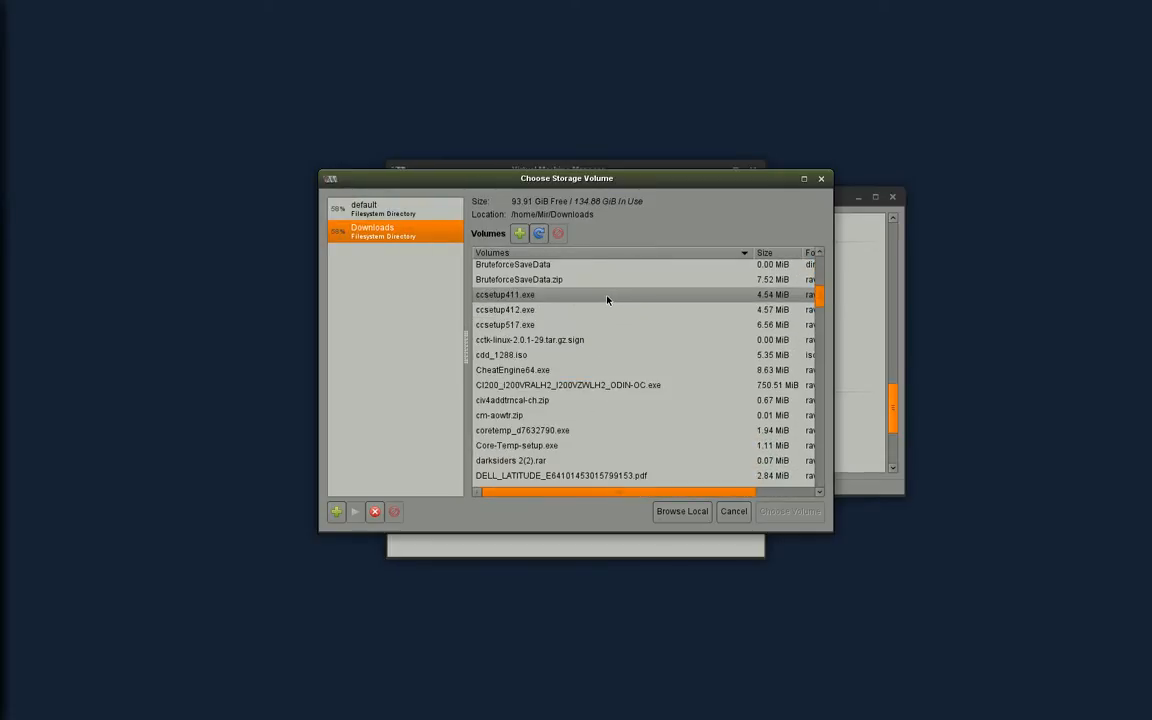
{"action": "scroll", "coordinate": [608, 297], "scroll_direction": "down", "scroll_amount": 20}
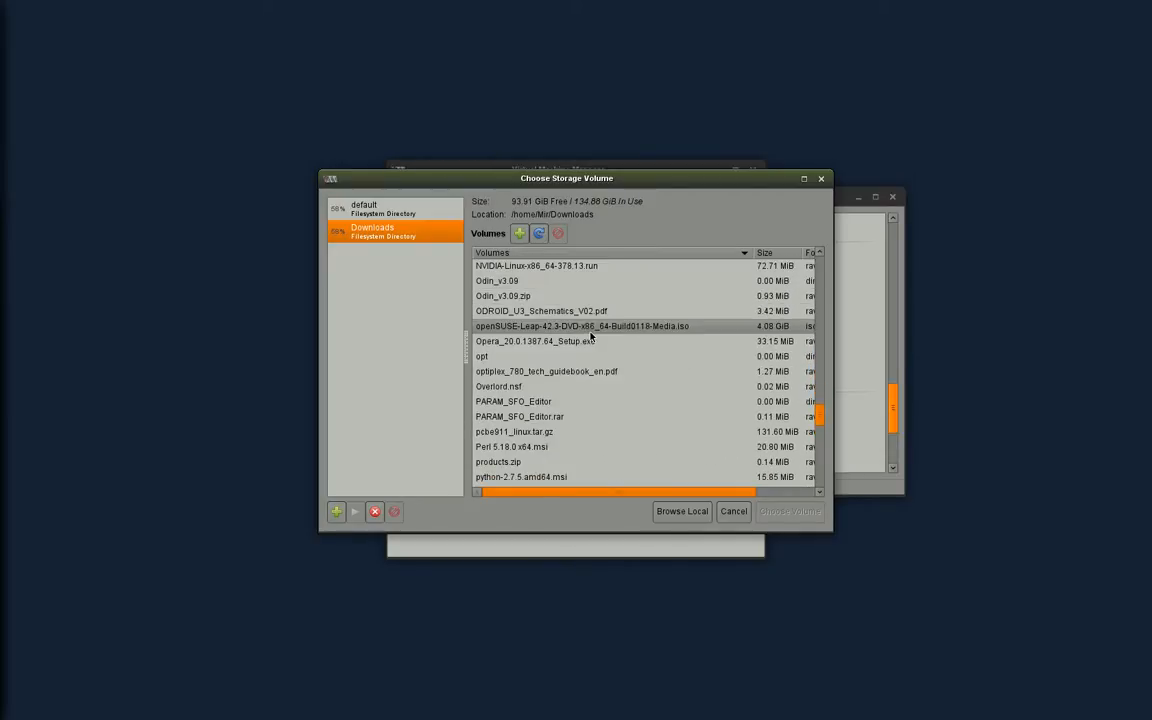
{"action": "left_click", "coordinate": [592, 329]}
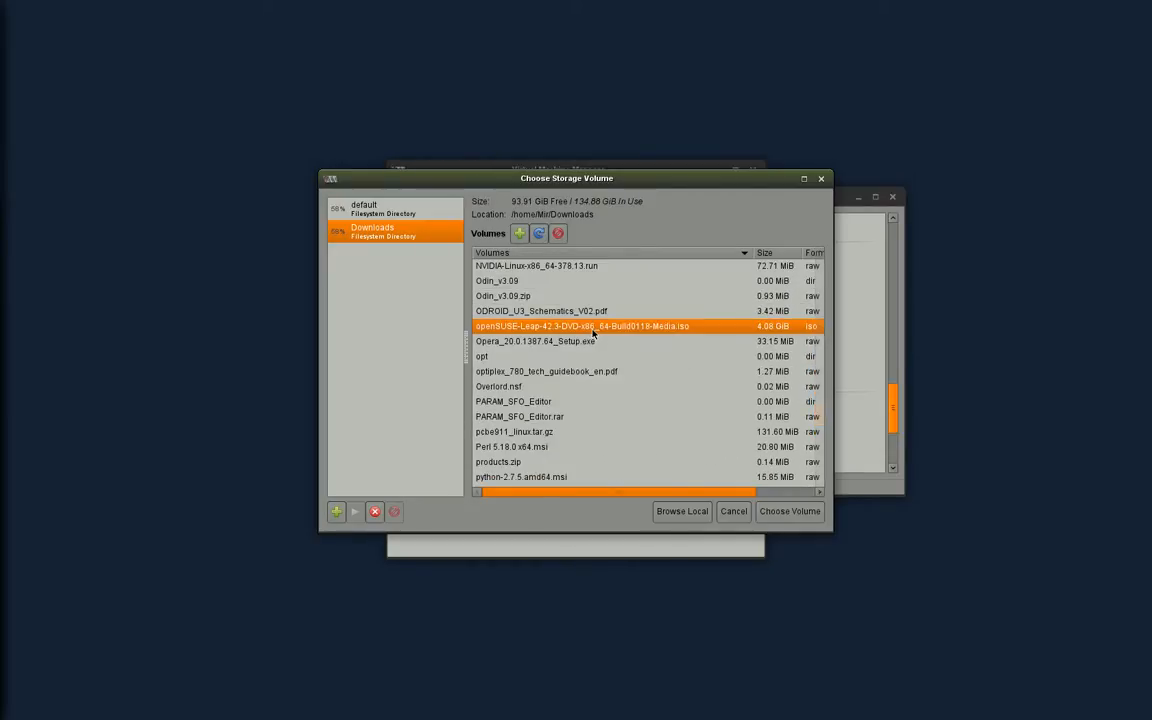
{"action": "left_click", "coordinate": [781, 518]}
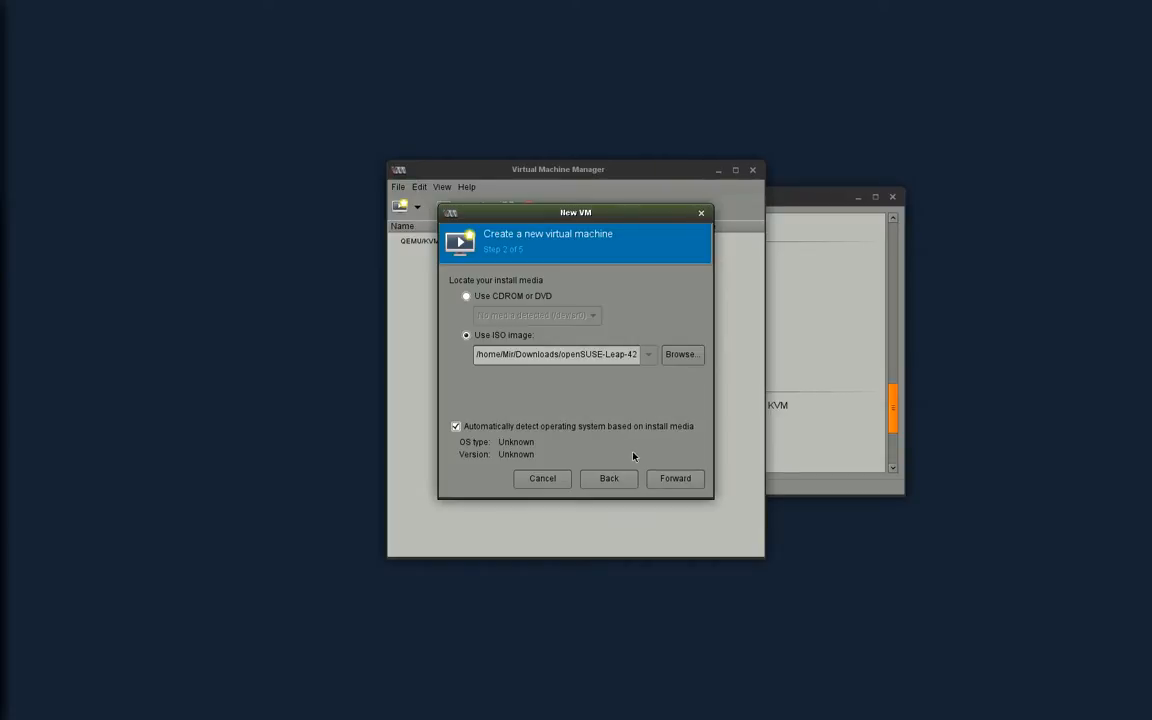
- Allocate 3074 MiB of RAM and 2 CPUs, then advance to the storage step
{"action": "left_click", "coordinate": [673, 481]}
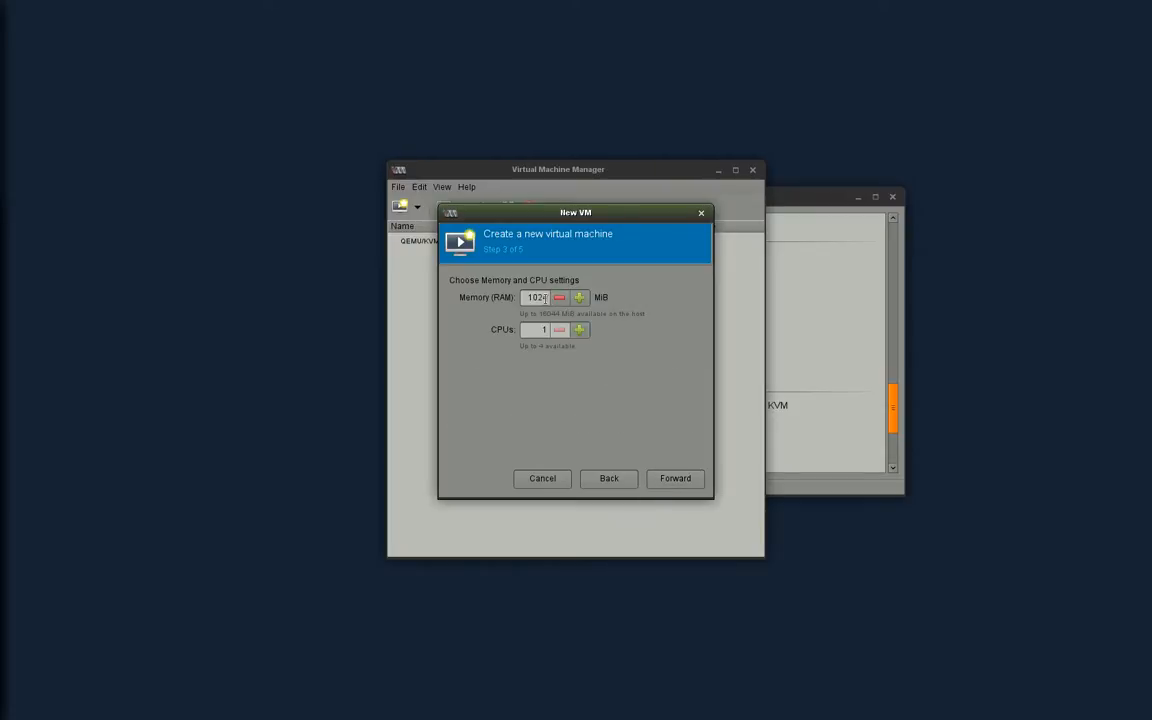
{"action": "double_click", "coordinate": [545, 298]}
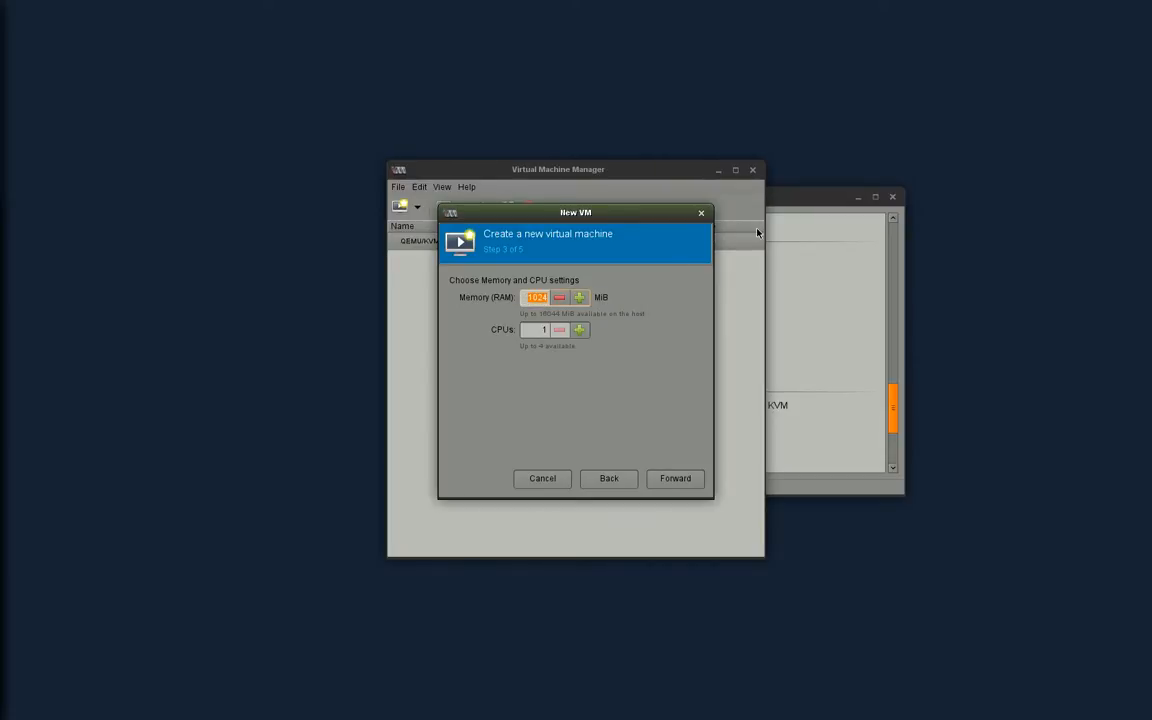
{"action": "type", "text": "3074"}
{"action": "key", "text": "Tab"}
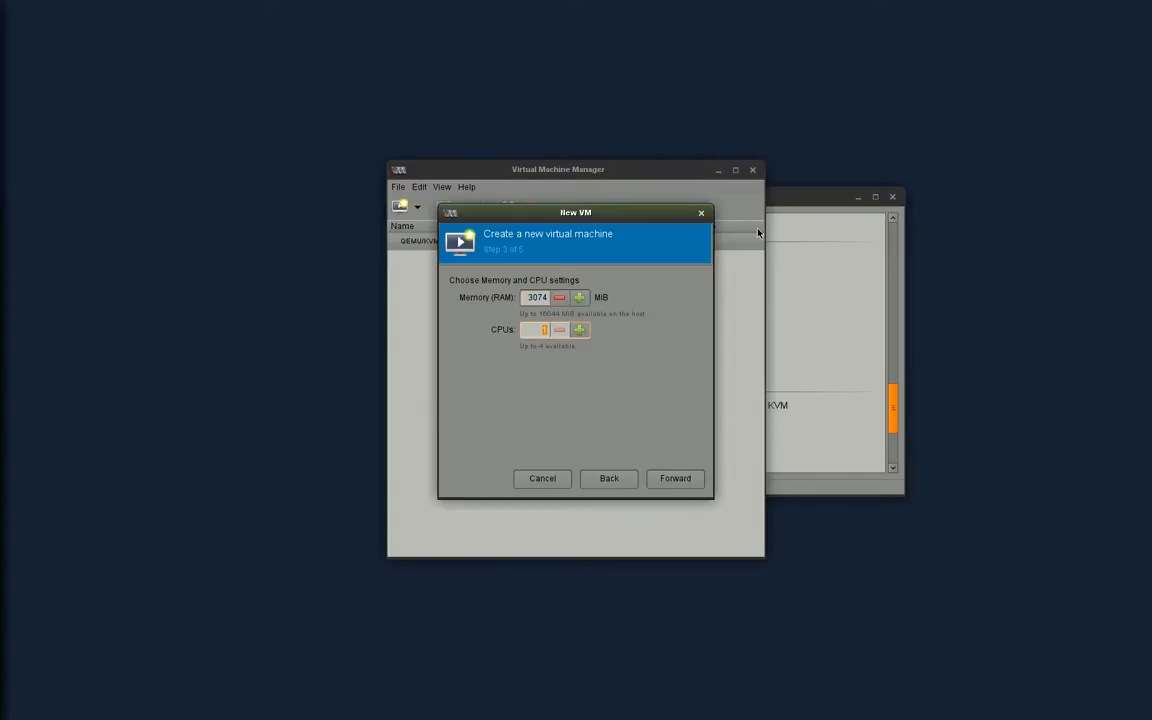
{"action": "type", "text": "2"}
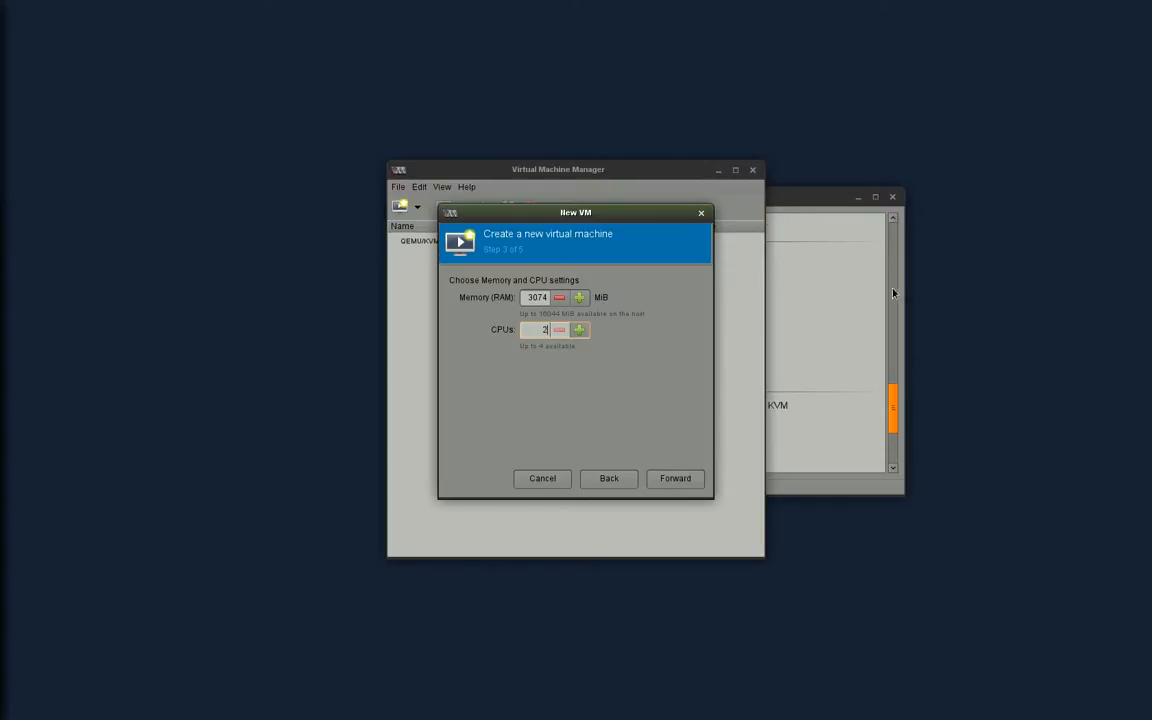
{"action": "left_click", "coordinate": [686, 486]}
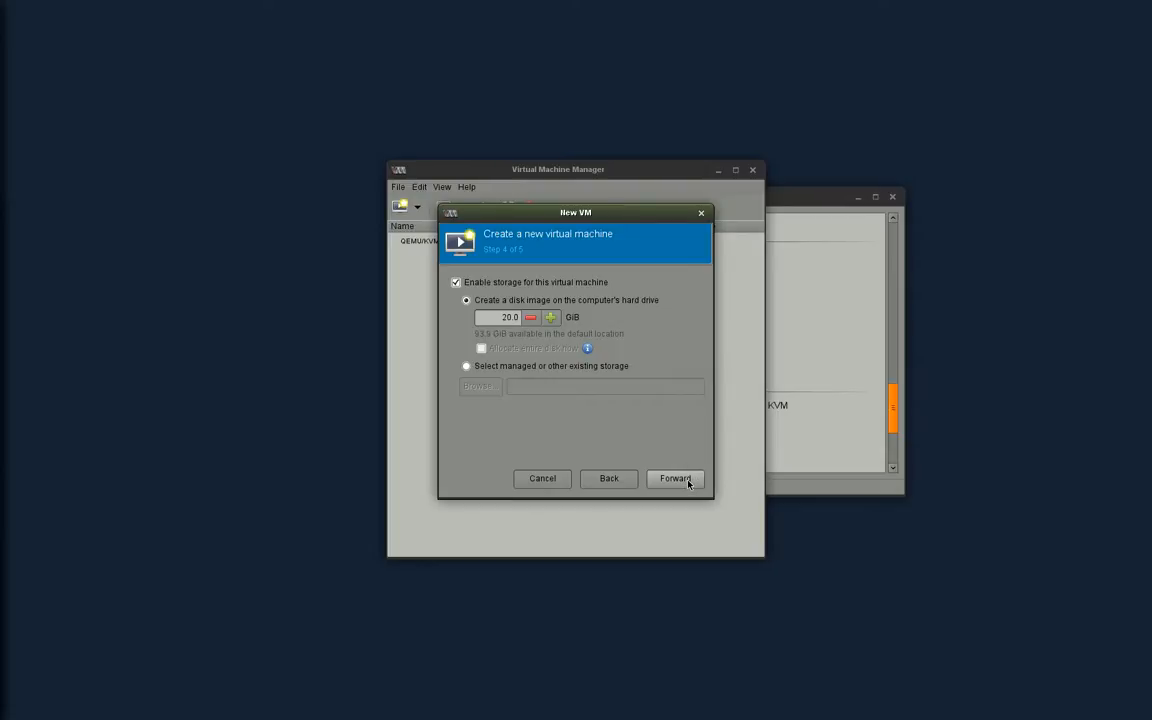
- Keep the 20 GiB disk, name the VM OpenSuSE42.3, and finish creating it
{"action": "left_click", "coordinate": [688, 484]}
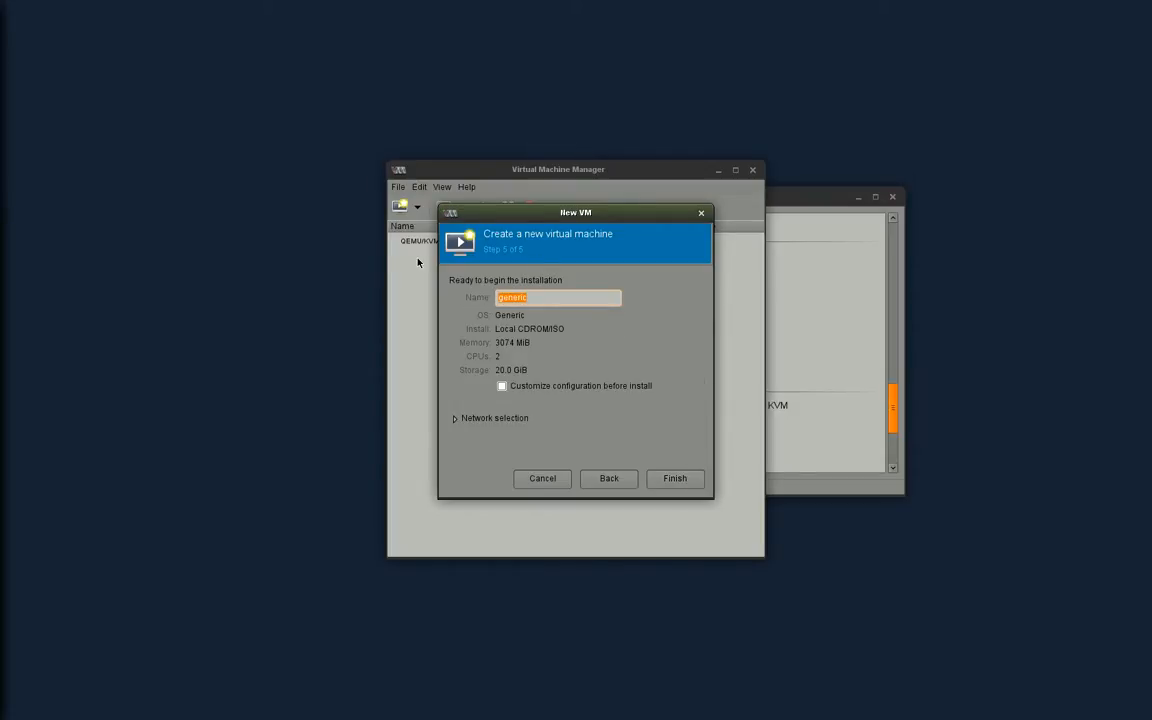
{"action": "type", "text": "OpenSuy"}
{"action": "key", "text": "BackSpace"}
{"action": "type", "text": "SE42.3"}
{"action": "left_click", "coordinate": [675, 478]}
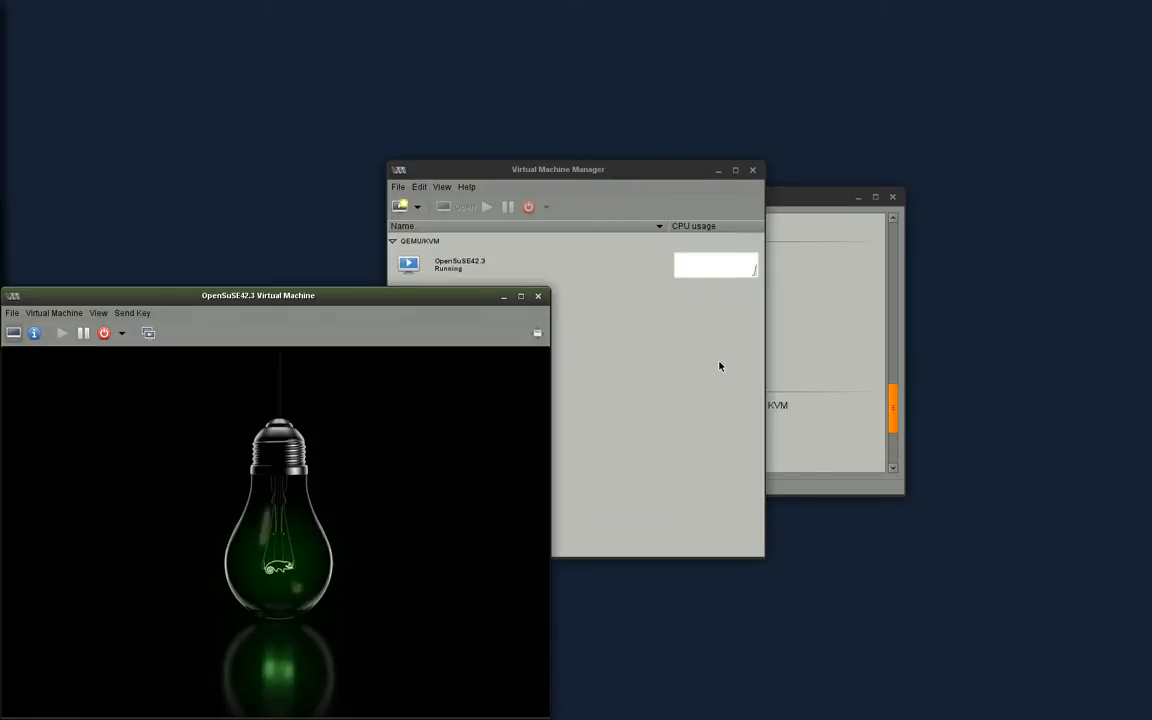
- Move the VM console window higher and switch it to fullscreen
{"action": "left_click_drag", "start_coordinate": [280, 296], "coordinate": [530, 66]}
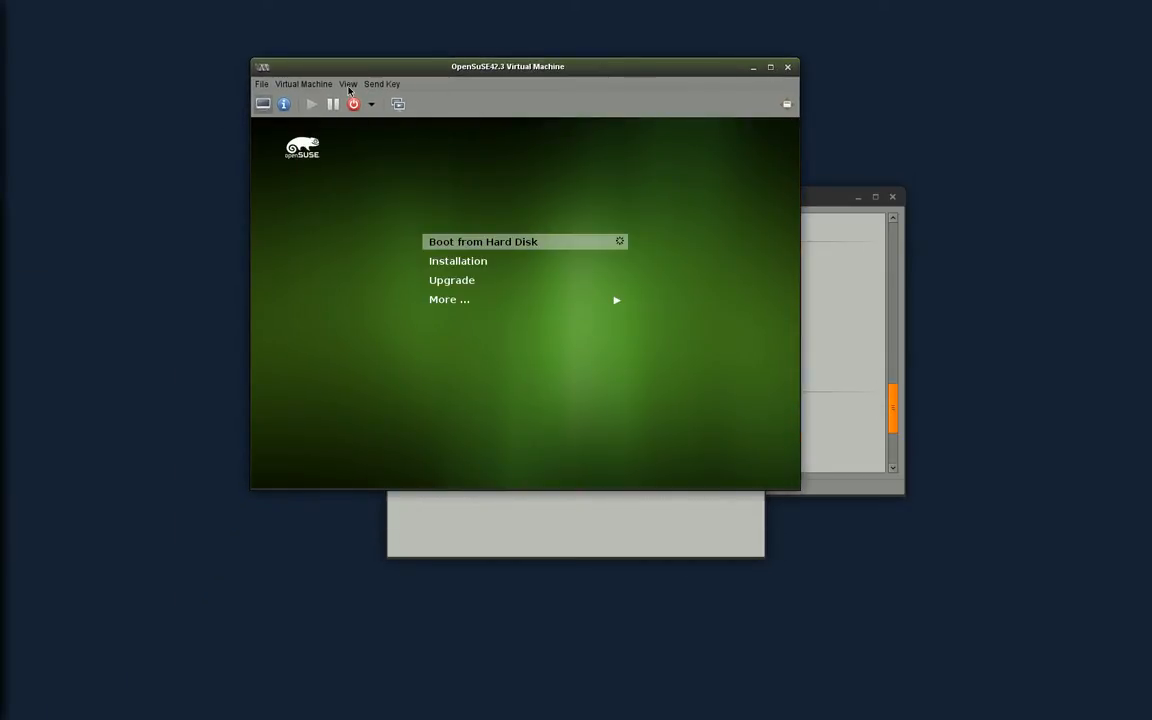
{"action": "left_click", "coordinate": [347, 85]}
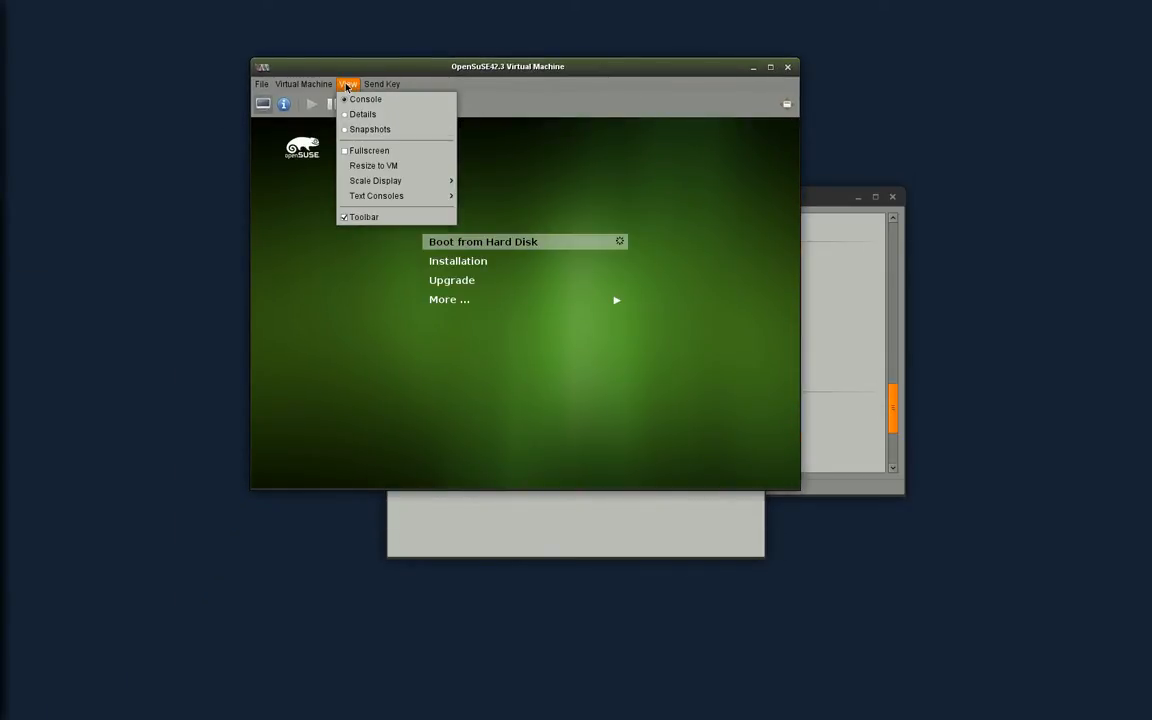
{"action": "left_click", "coordinate": [375, 151]}
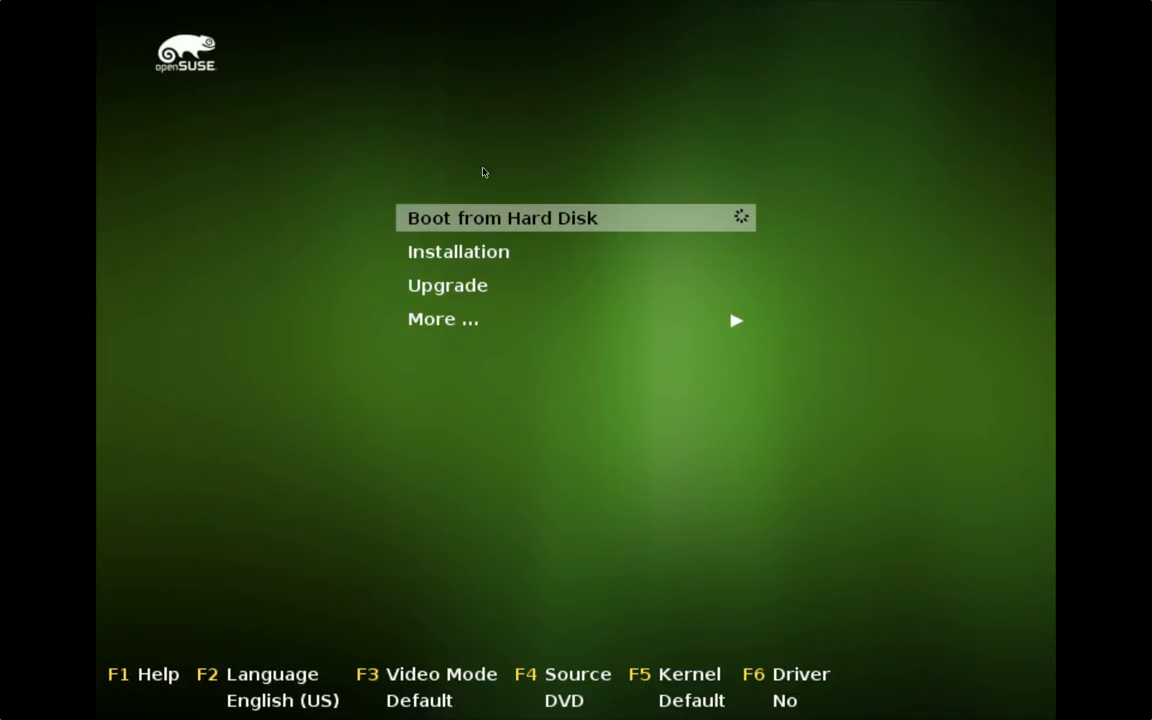
- Select the Installation entry and enter boot options 'splash=verbose plymouth.enable=0'
{"action": "key", "text": "Down"}
{"action": "key", "text": "Down"}
{"action": "key", "text": "Up"}
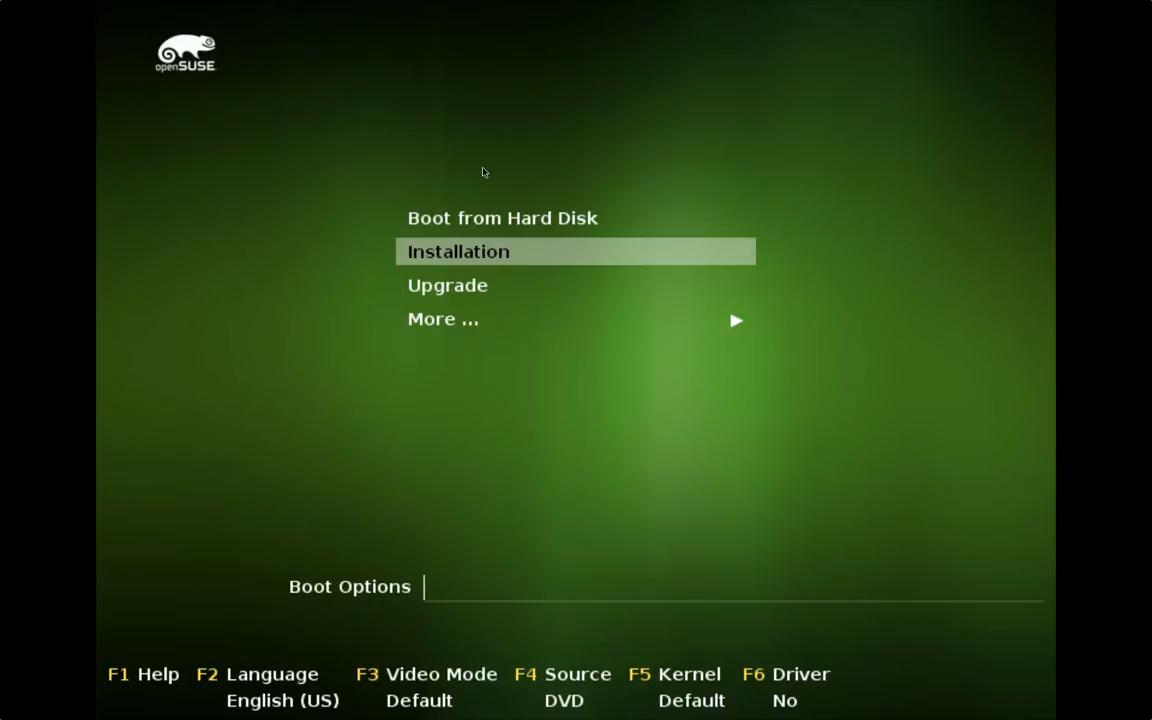
{"action": "type", "text": "splash="}
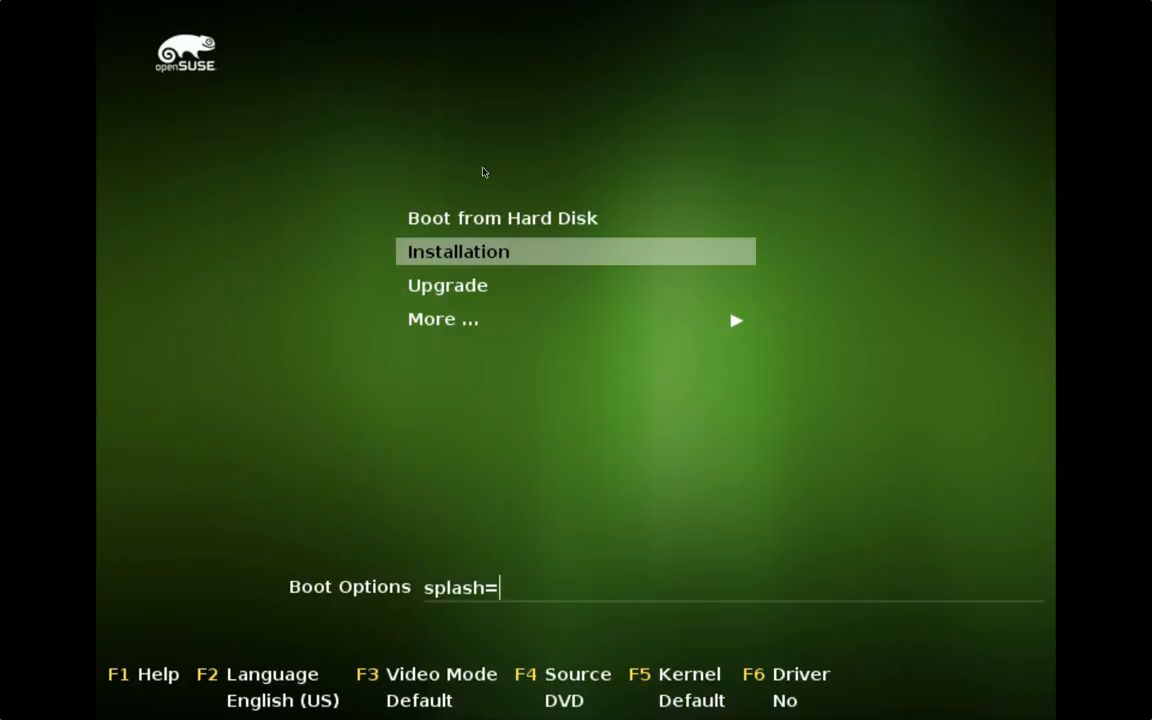
{"action": "type", "text": "verbose plymo"}
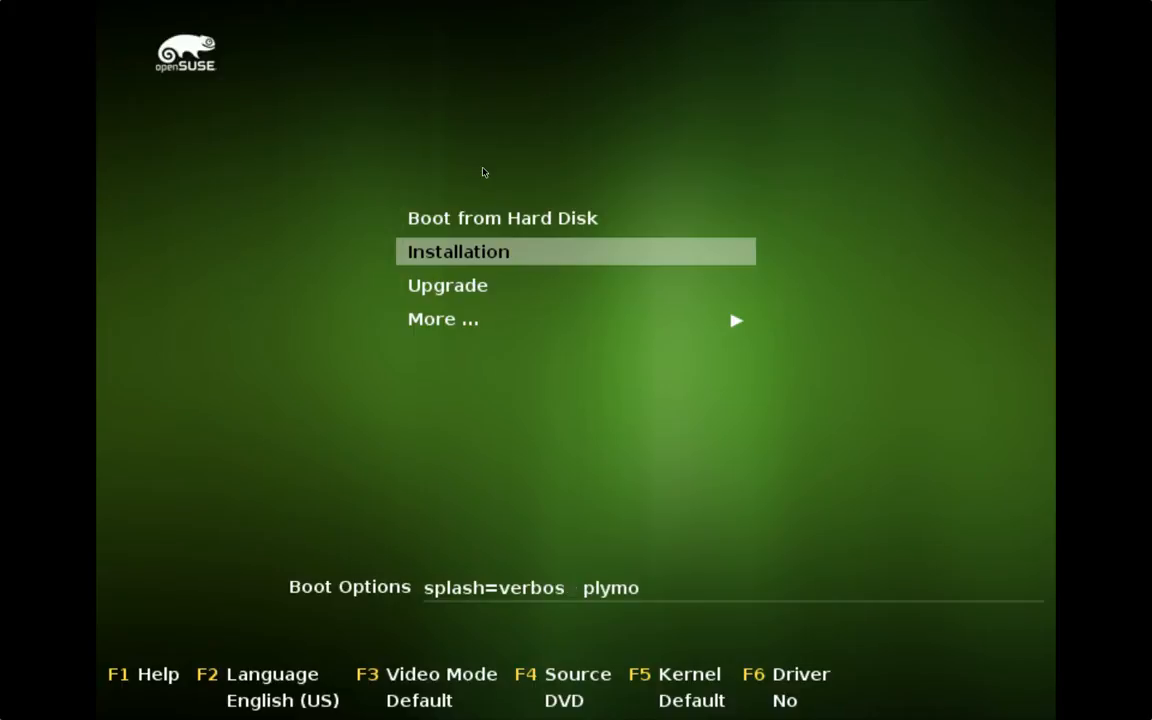
{"action": "type", "text": "uth.enable-"}
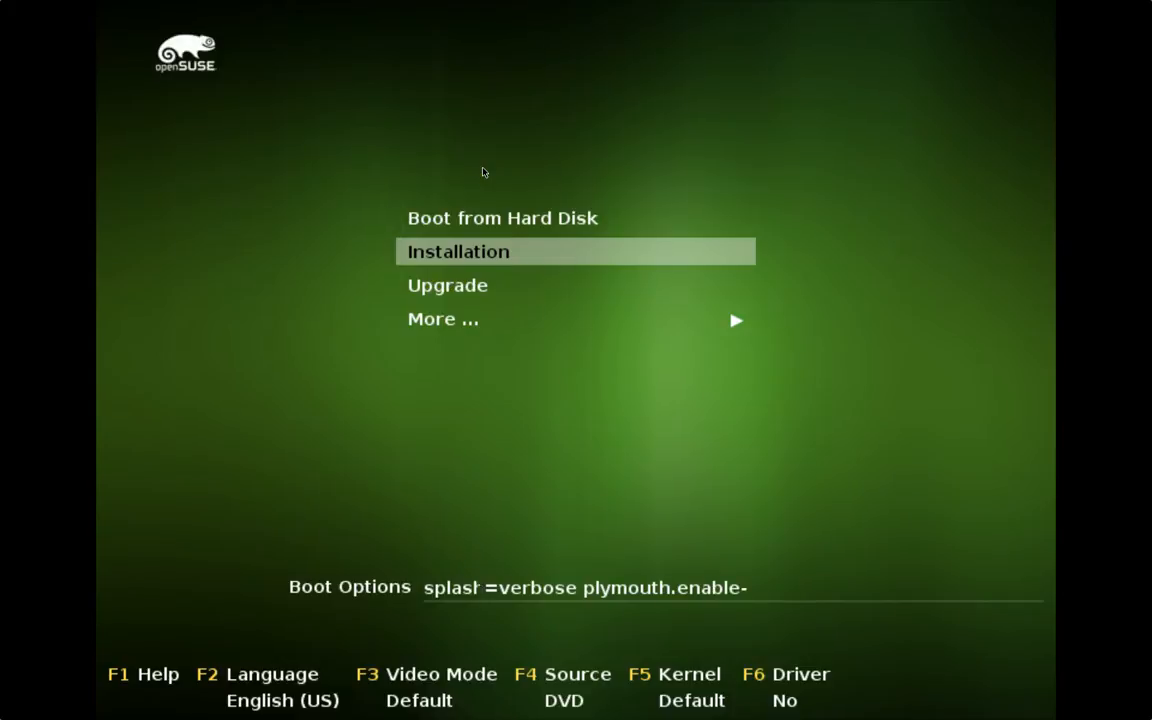
{"action": "key", "text": "BackSpace"}
{"action": "key", "text": "BackSpace"}
{"action": "type", "text": "e=-"}
{"action": "key", "text": "BackSpace"}
{"action": "type", "text": "0"}
- Boot the Installation entry and wait for the YaST installer to load
{"action": "key", "text": "Return"}
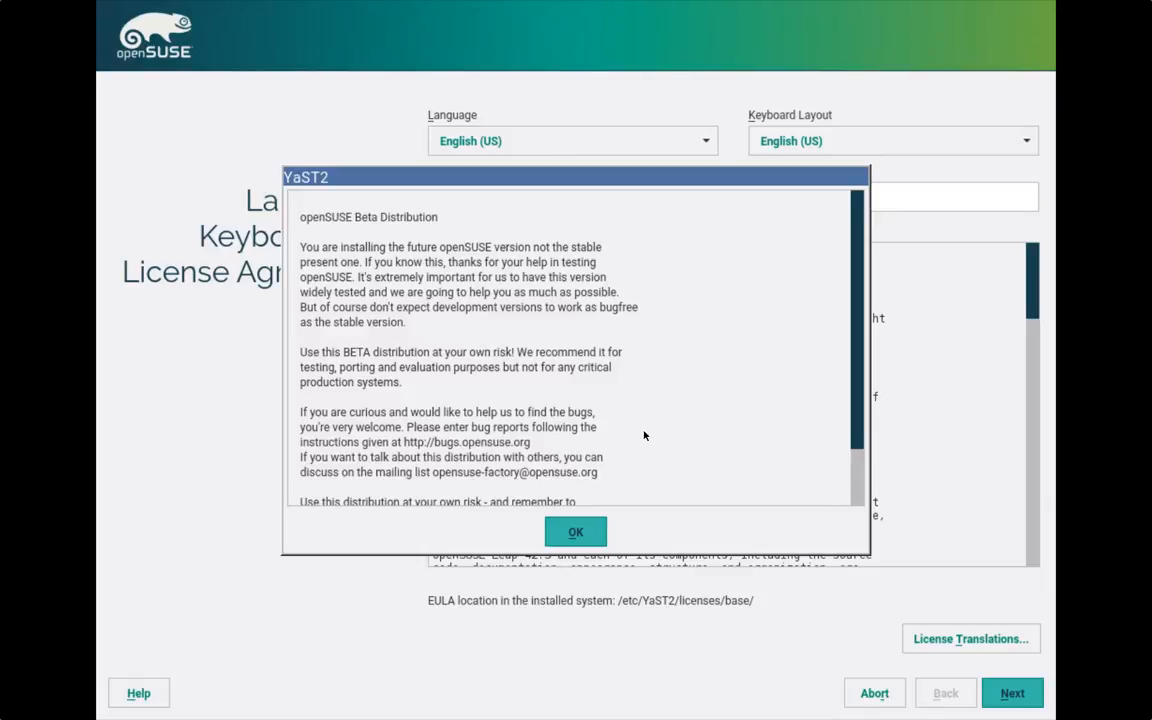
- Scroll through the beta distribution notice and dismiss it with OK
{"action": "scroll", "coordinate": [645, 435], "scroll_direction": "down", "scroll_amount": 3}
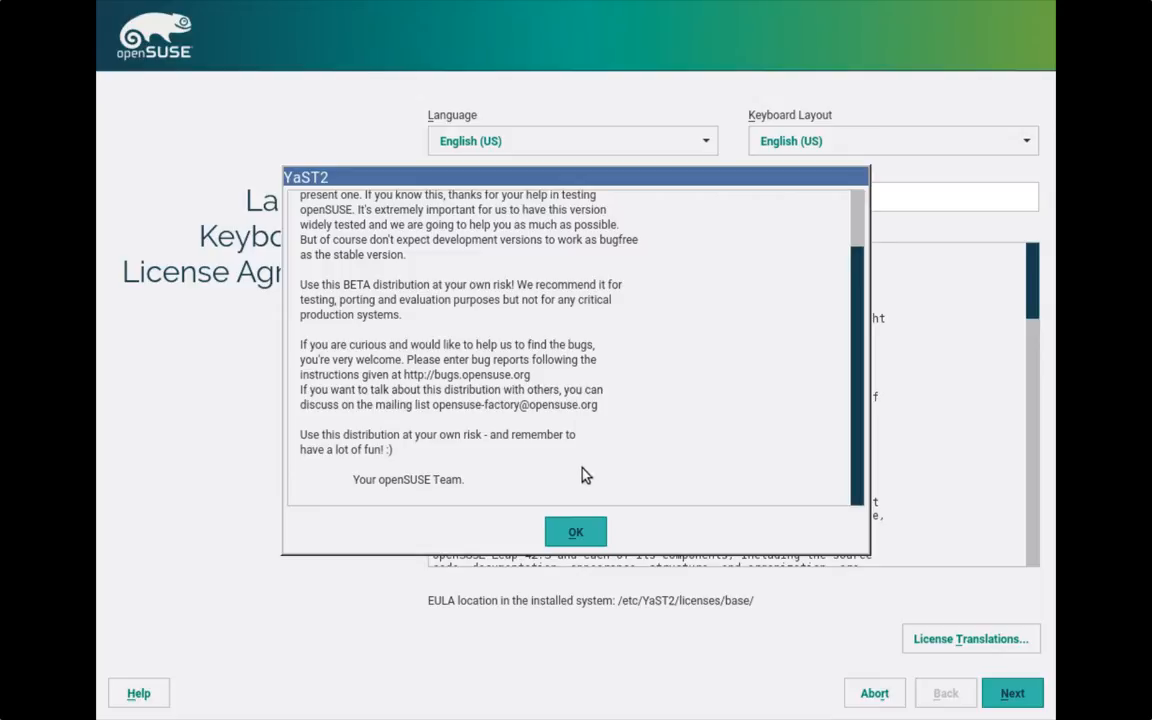
{"action": "left_click", "coordinate": [581, 532]}
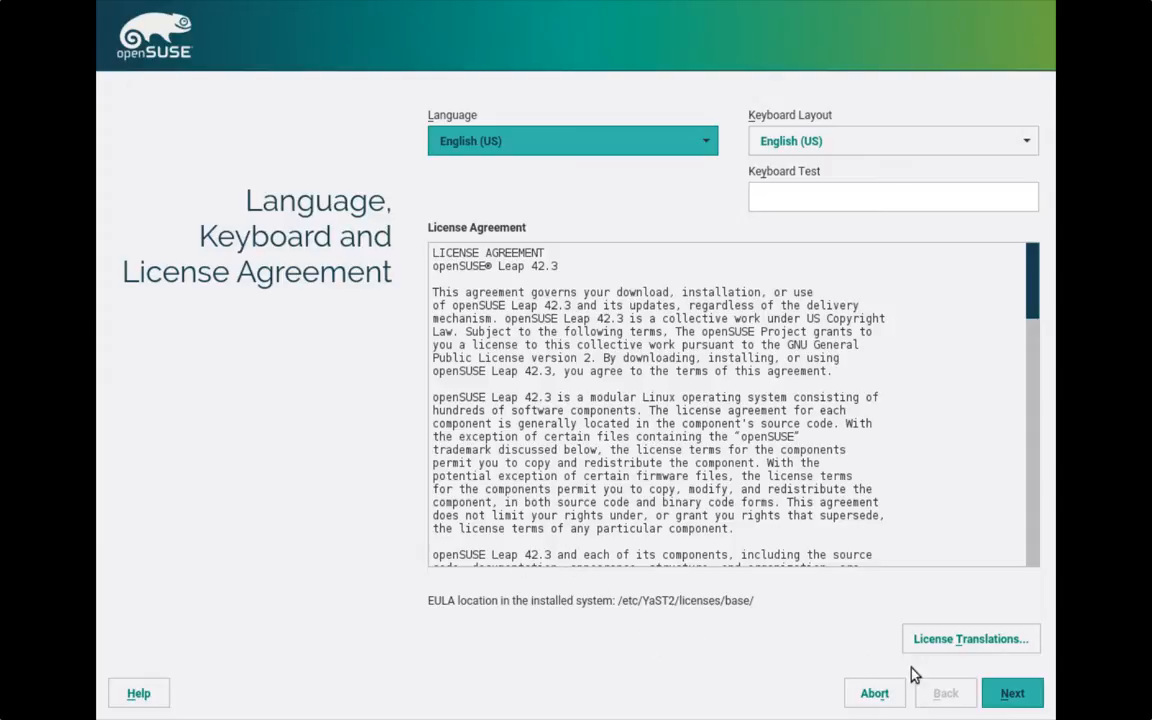
- Accept English (US) language, keyboard and the license, proceeding to Installation Options
{"action": "left_click", "coordinate": [1013, 700]}
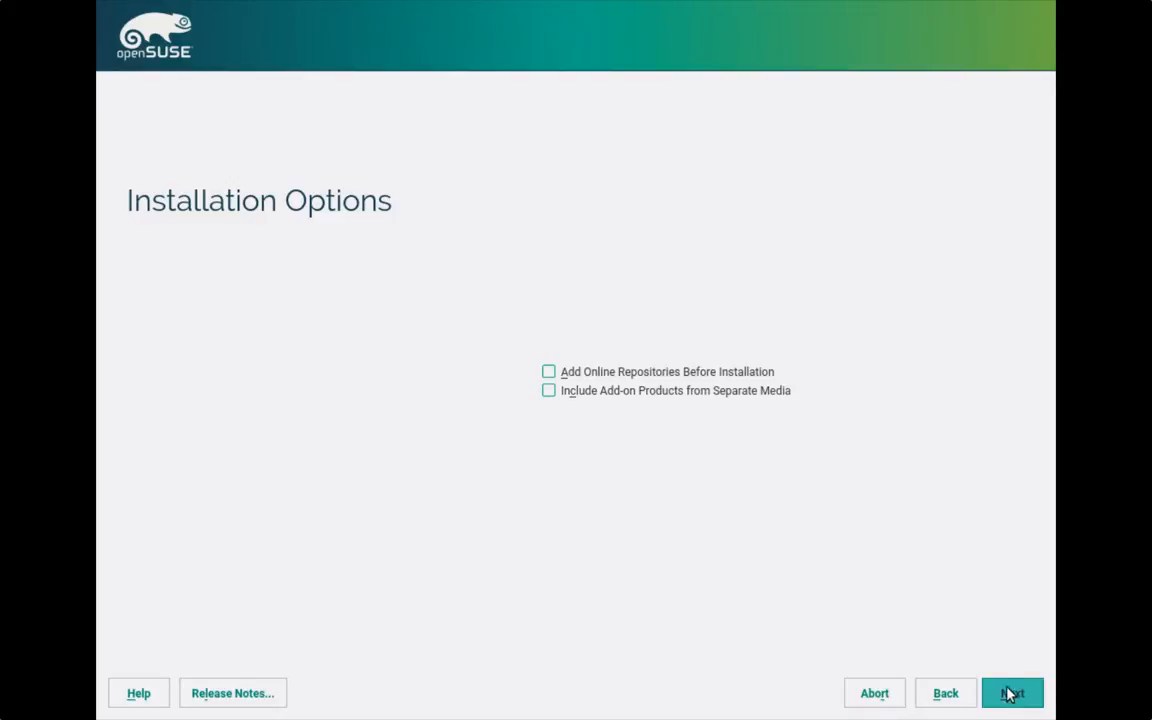
- Enable 'Add Online Repositories Before Installation' and advance to the 2.01 GiB swap / 17.99 GiB btrfs partitioning proposal
{"action": "left_click", "coordinate": [550, 373]}
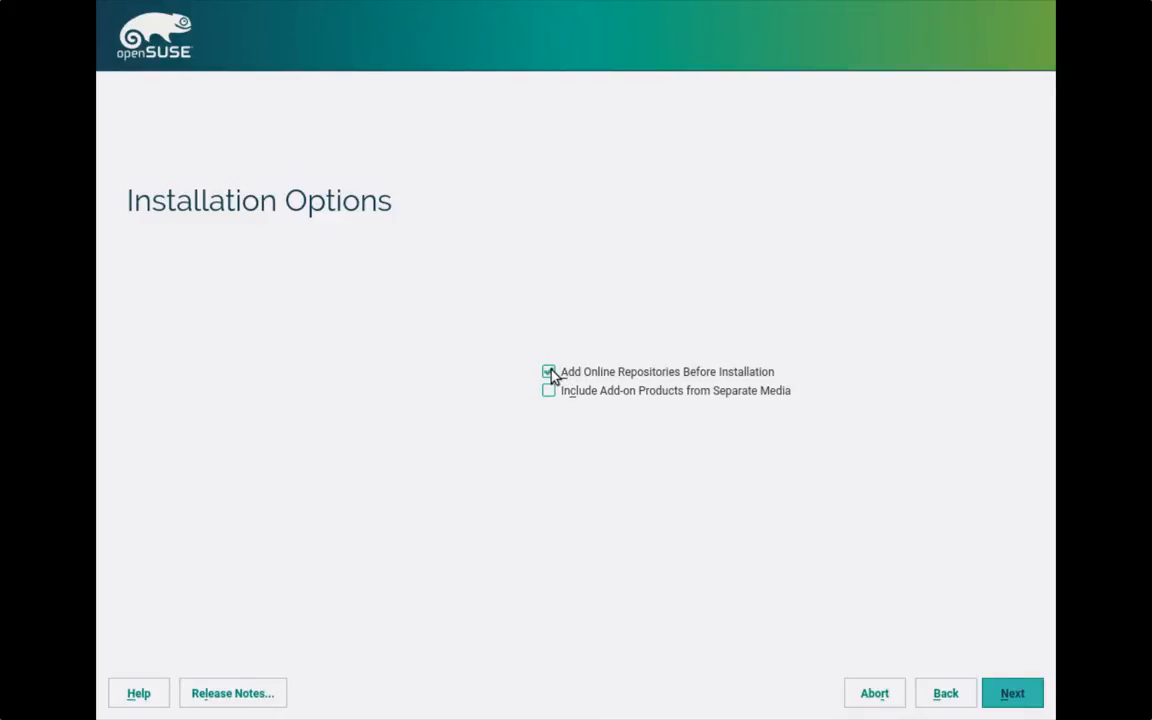
{"action": "left_click", "coordinate": [1014, 694]}
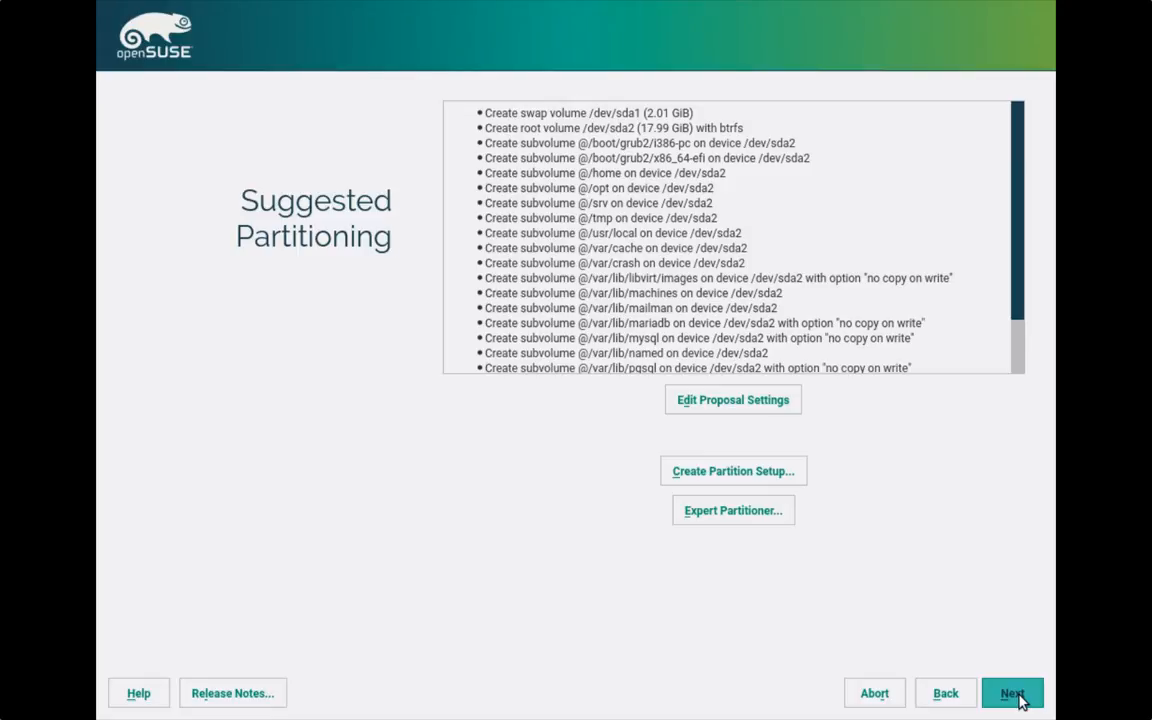
- Accept the proposed partitioning and set the time zone to Pacific (Los Angeles)
{"action": "left_click", "coordinate": [1013, 694]}
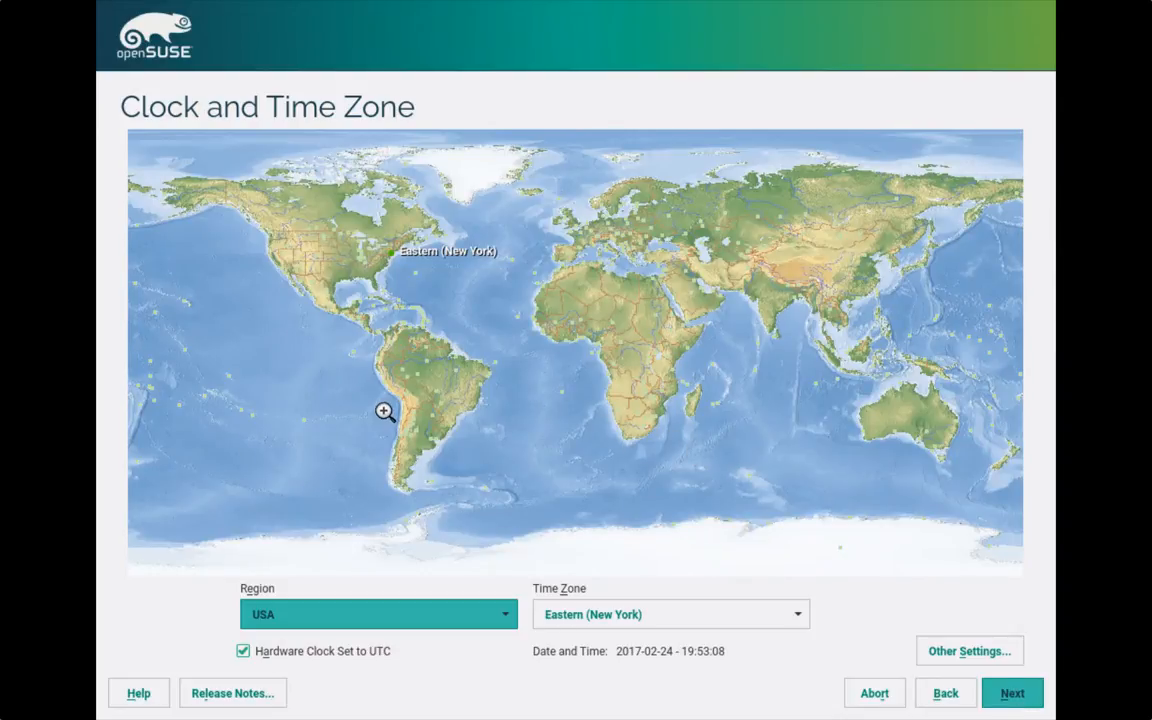
{"action": "left_click", "coordinate": [278, 265]}
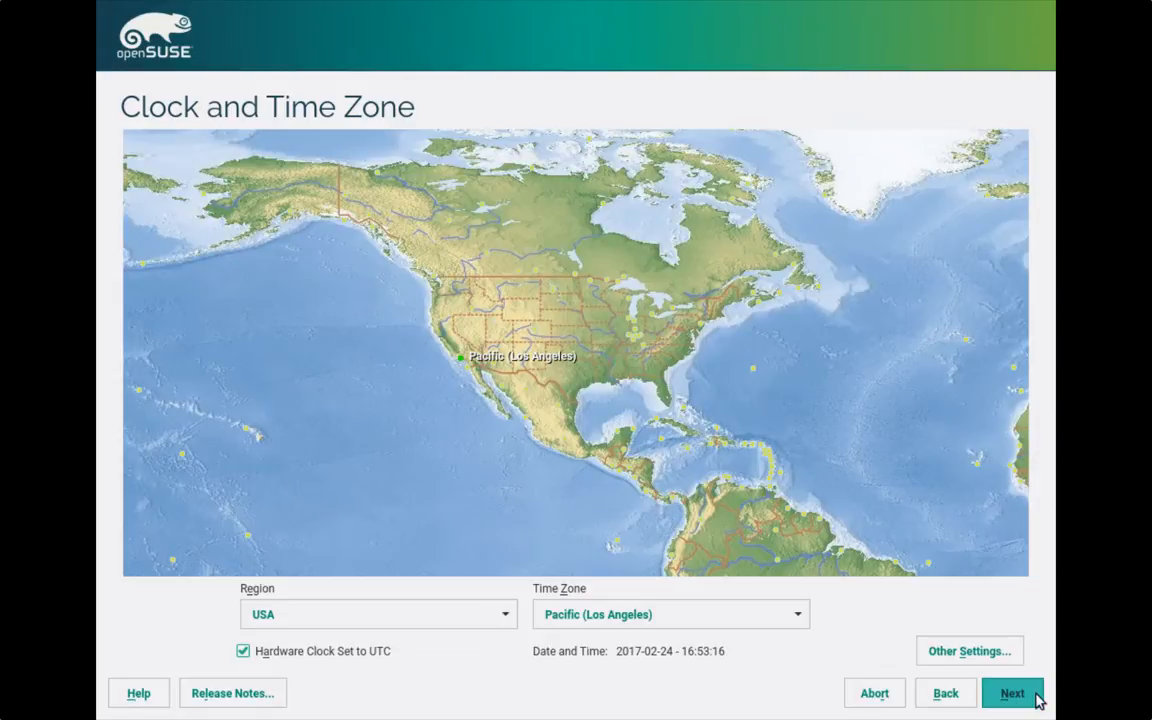
{"action": "left_click", "coordinate": [1013, 694]}
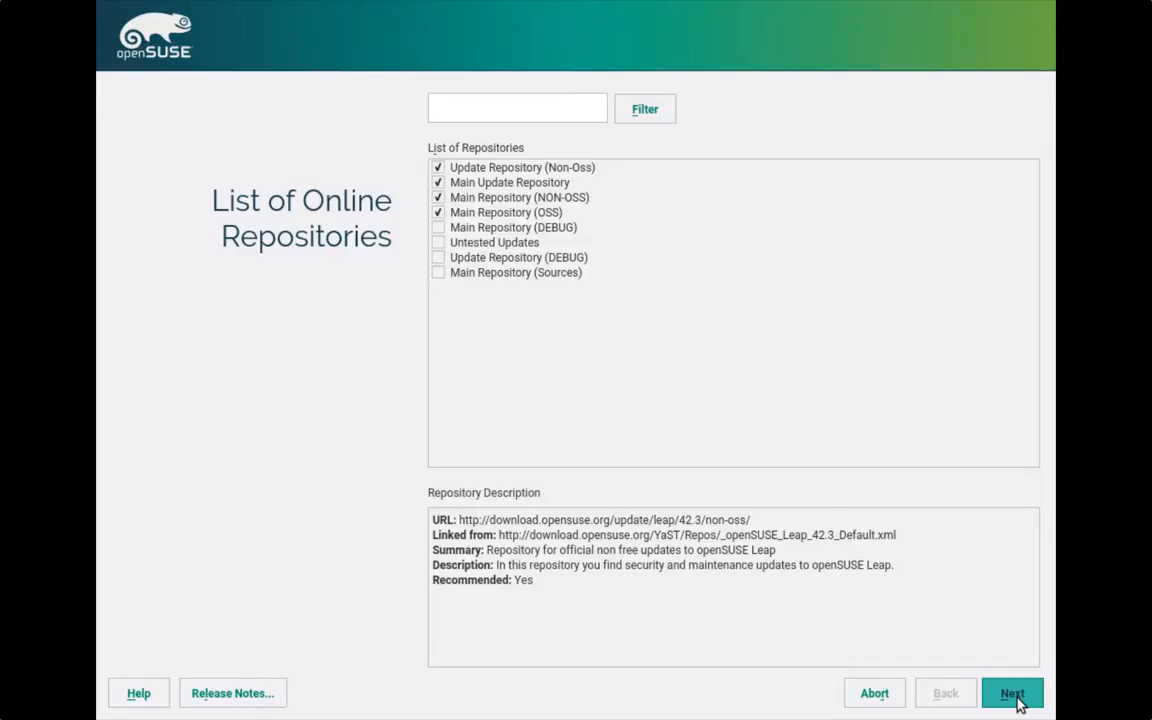
- Also enable the Untested Updates repository, then save the online repository list
{"action": "left_click", "coordinate": [438, 243]}
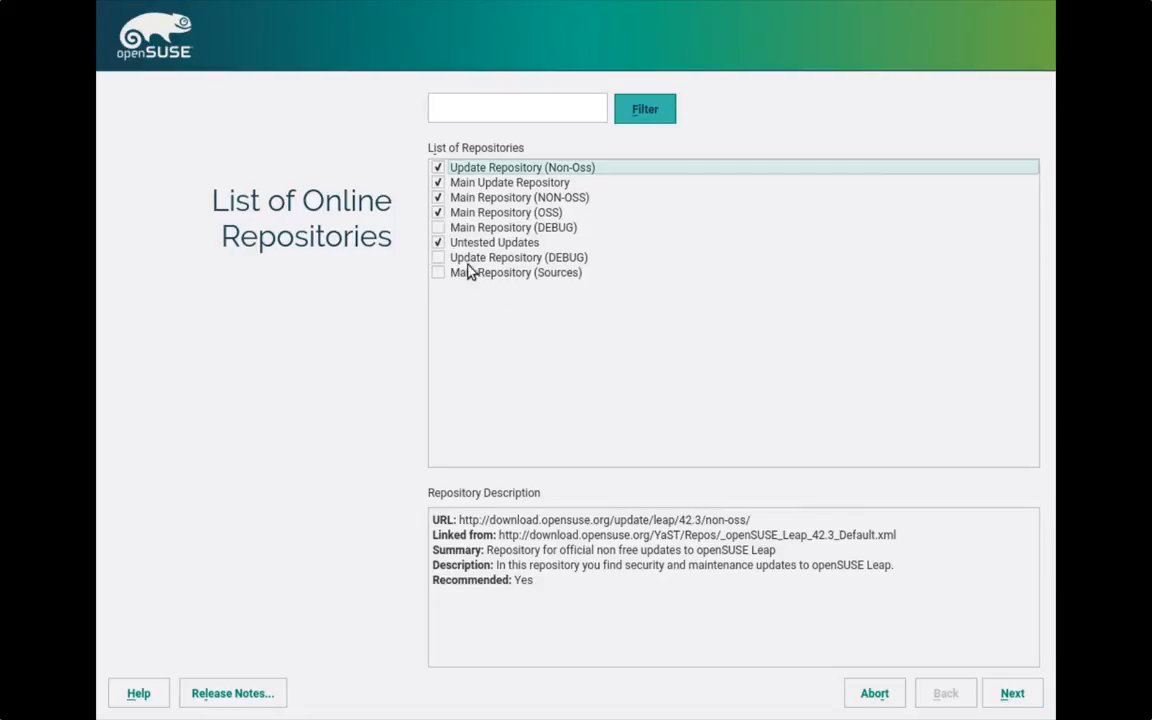
{"action": "left_click", "coordinate": [1027, 705]}
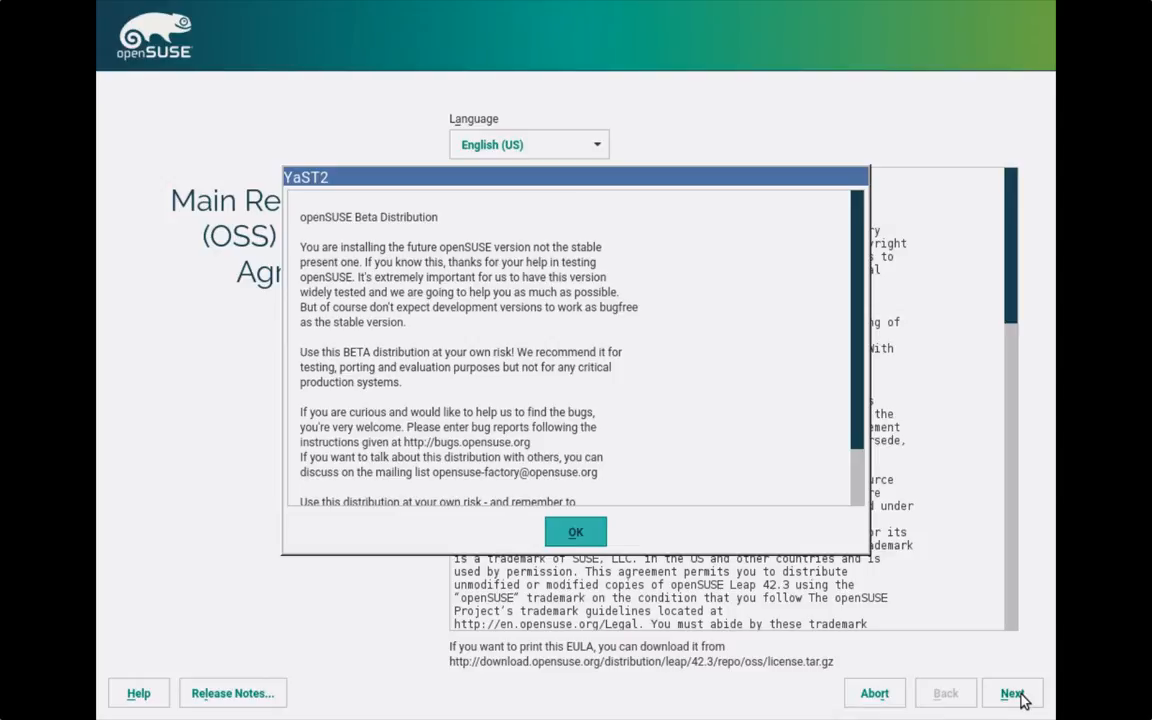
- Dismiss the beta distribution notice and accept the Main Repository (OSS) license agreement
{"action": "scroll", "coordinate": [415, 260], "scroll_direction": "down", "scroll_amount": 2}
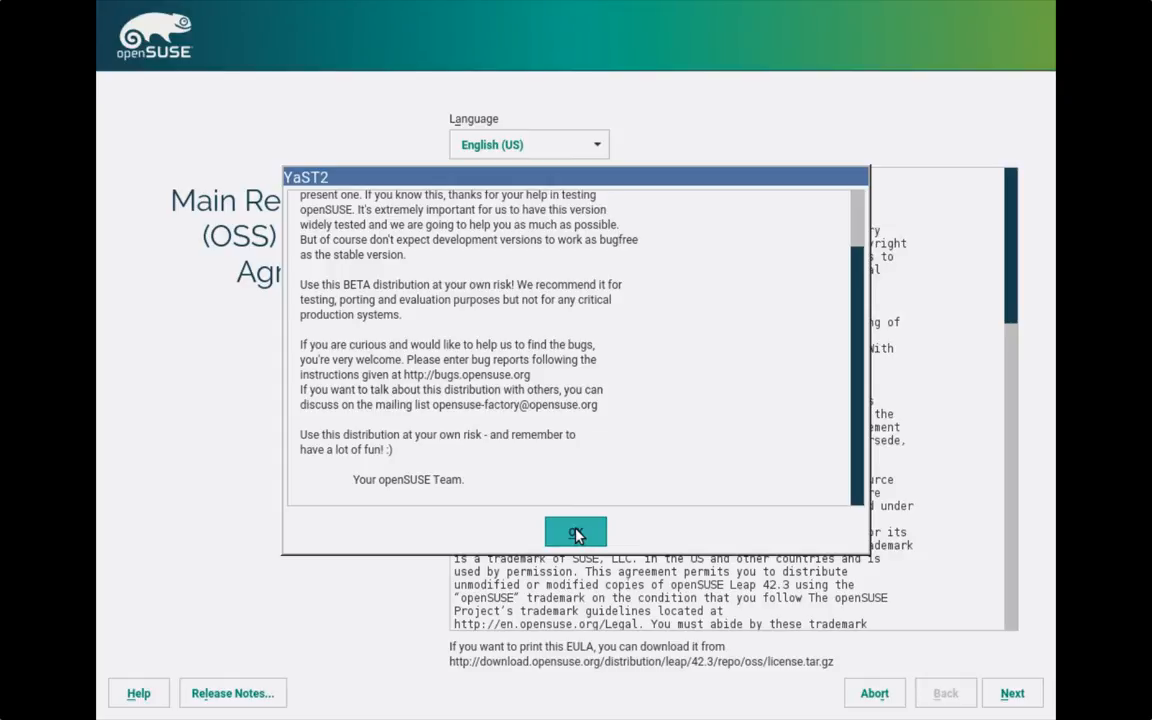
{"action": "left_click", "coordinate": [577, 535]}
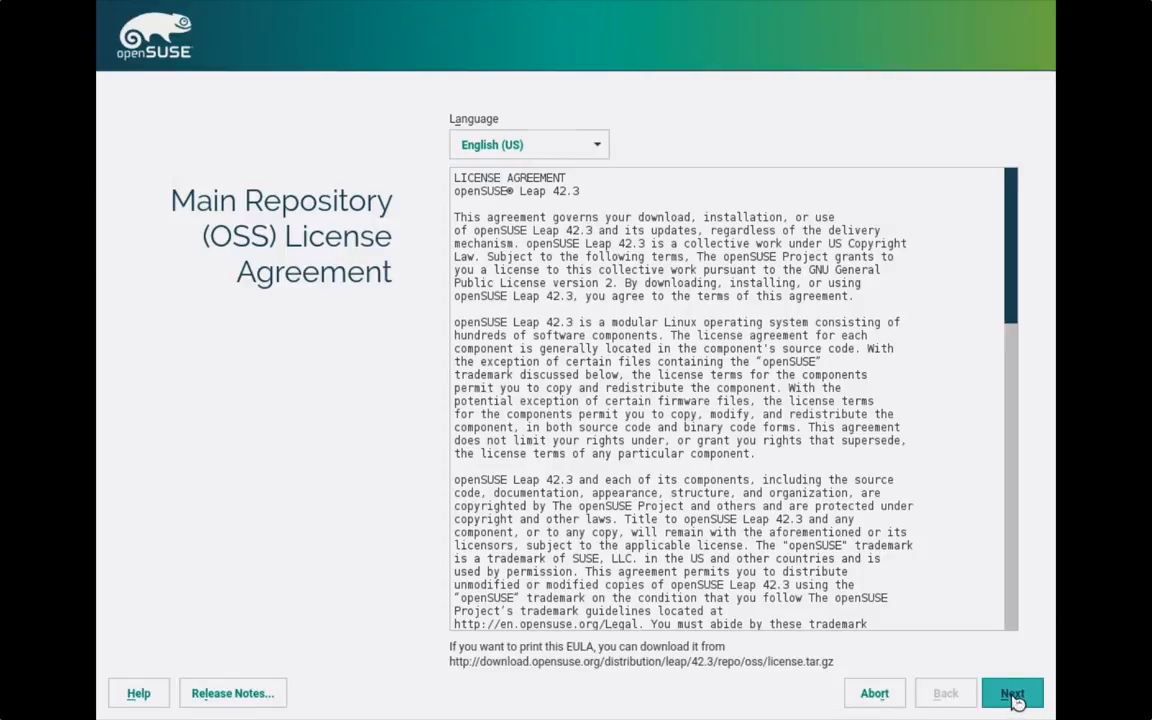
{"action": "left_click", "coordinate": [1013, 697]}
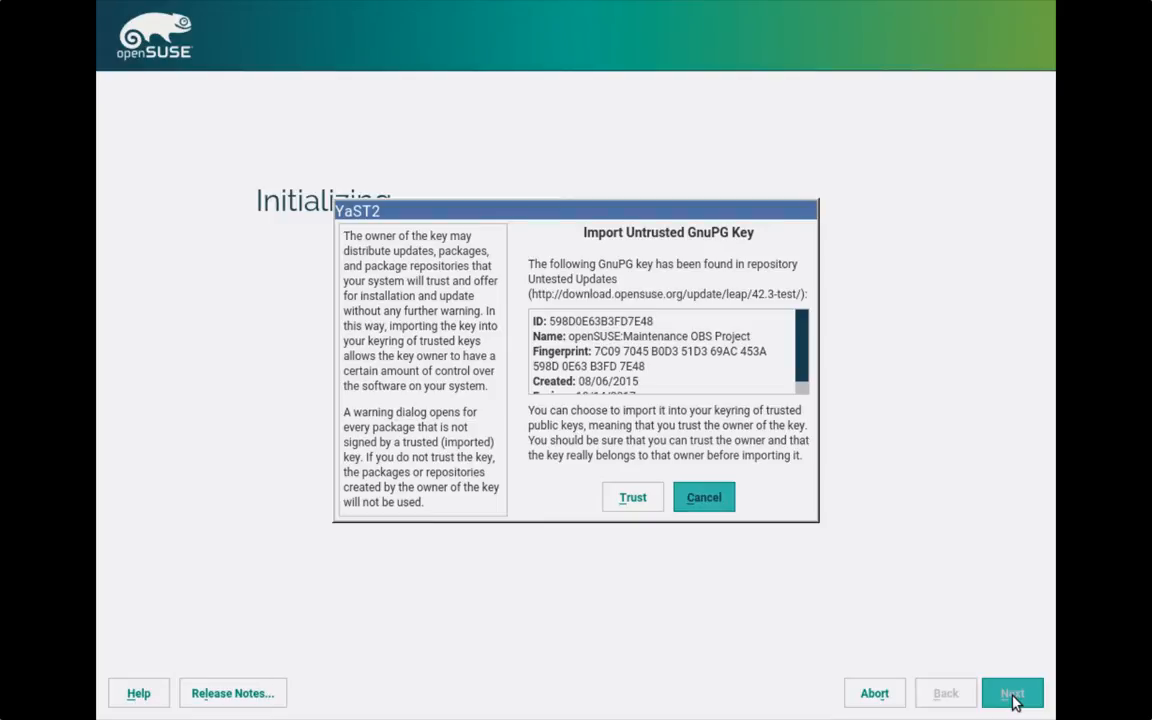
- Trust both Untested Updates GnuPG keys and keep KDE Plasma Desktop as the desktop
{"action": "key", "text": "shift+Tab"}
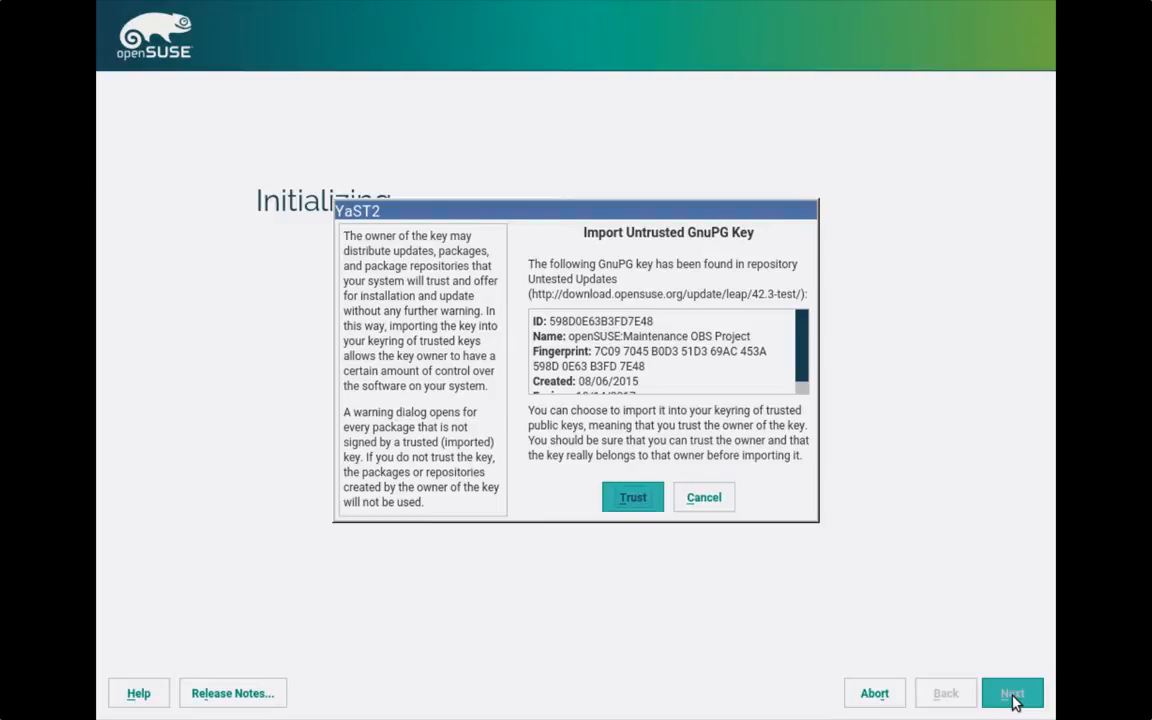
{"action": "key", "text": "Tab"}
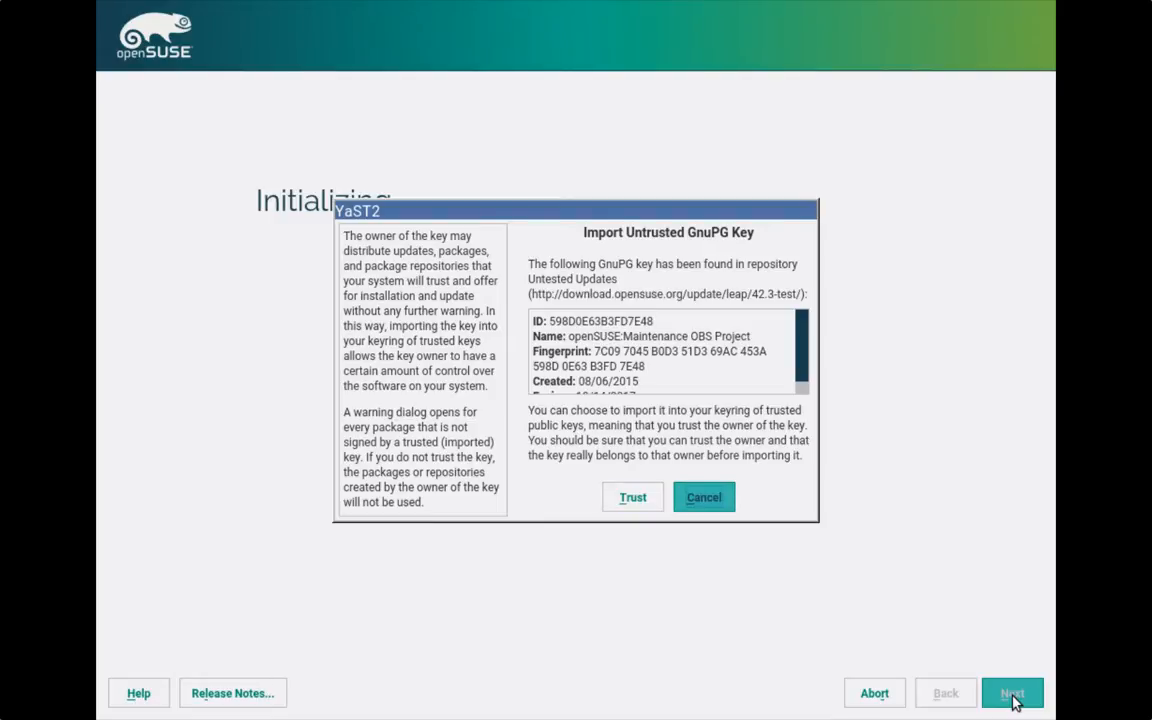
{"action": "key", "text": "shift+Tab"}
{"action": "key", "text": "Return"}
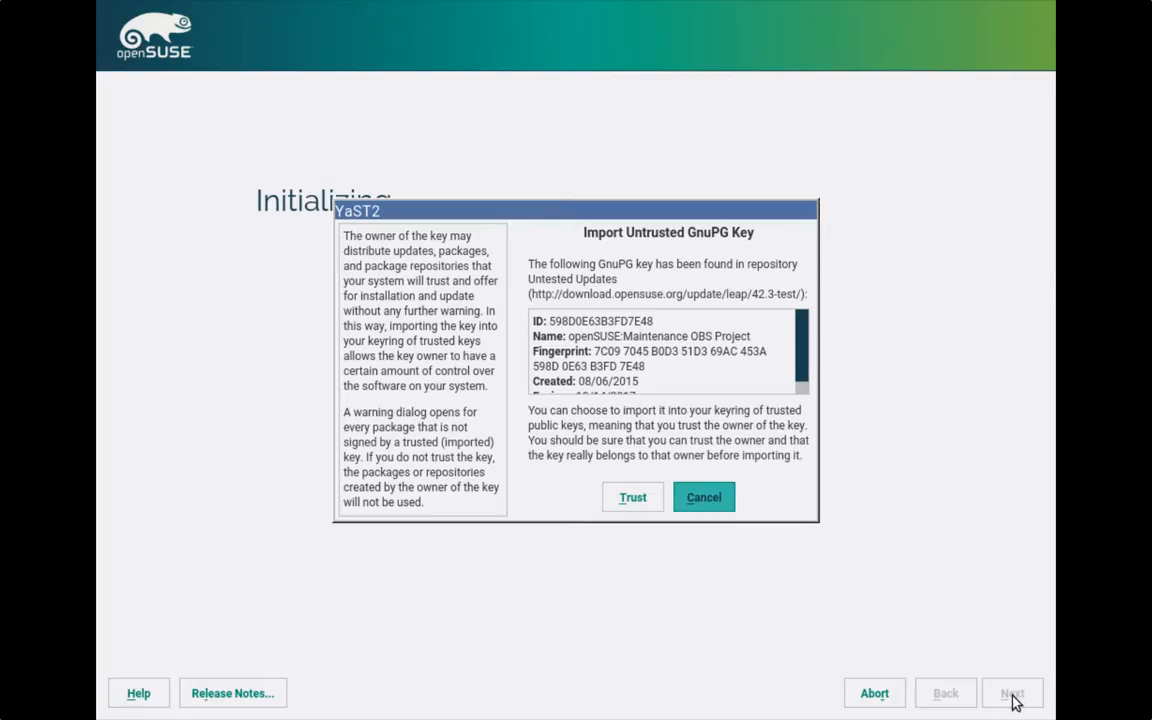
{"action": "key", "text": "shift+Tab"}
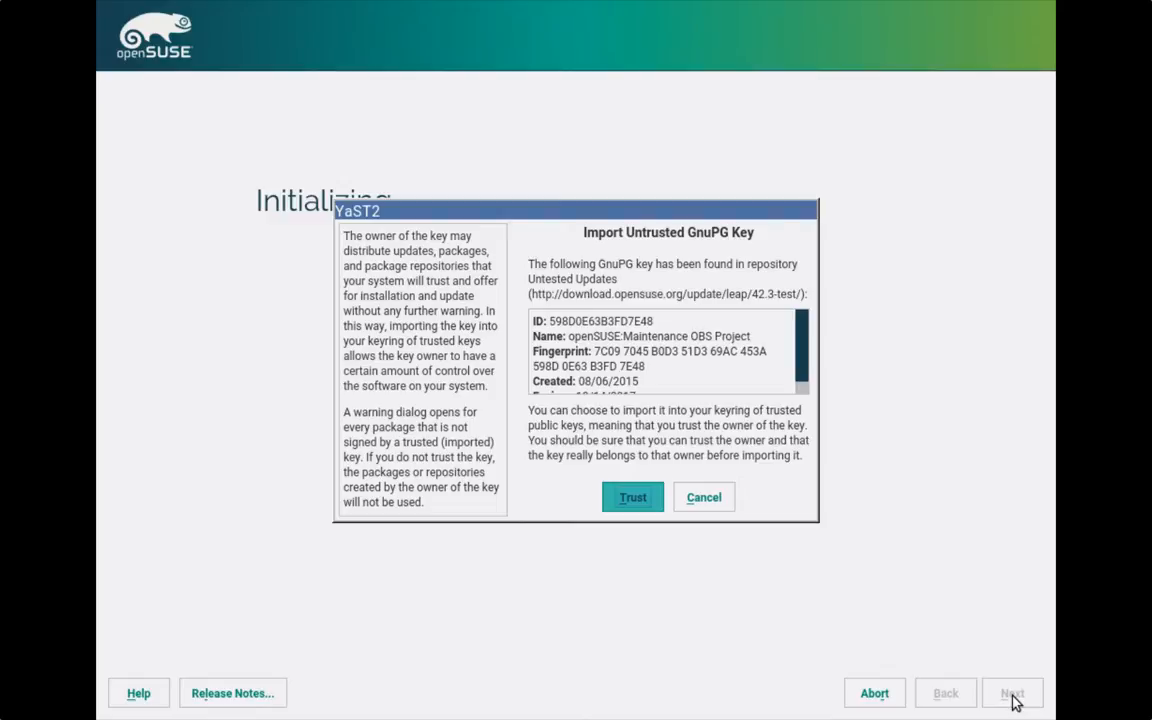
{"action": "key", "text": "Return"}
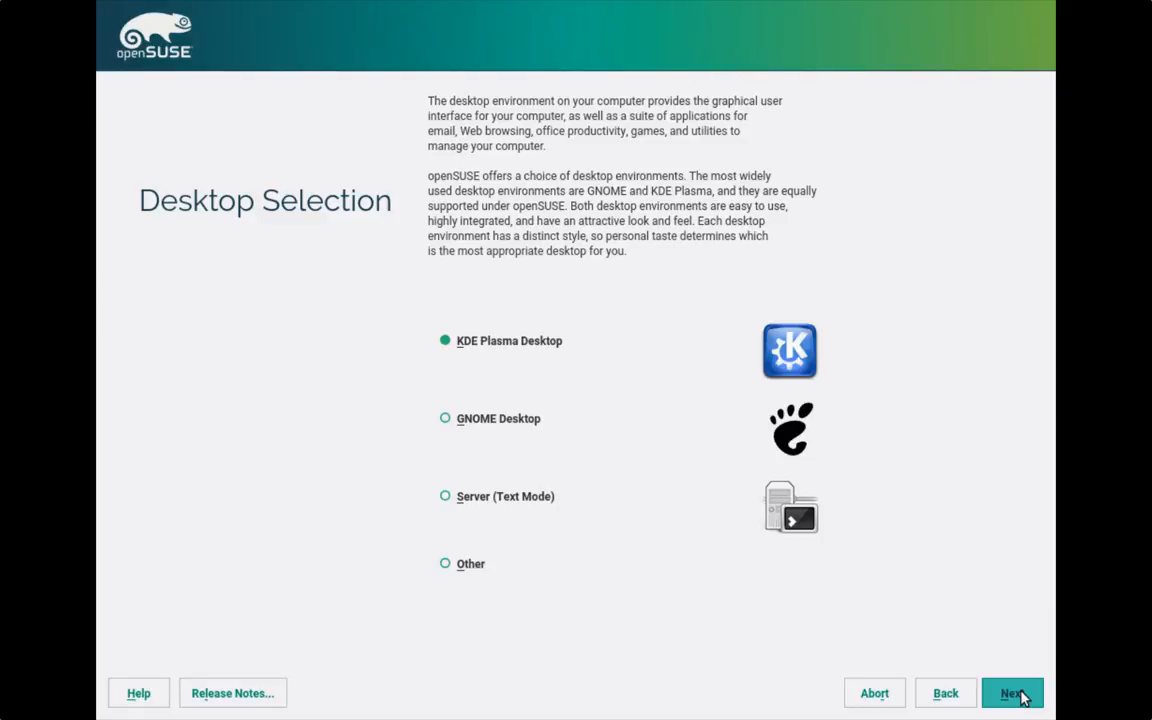
{"action": "left_click", "coordinate": [1022, 695]}
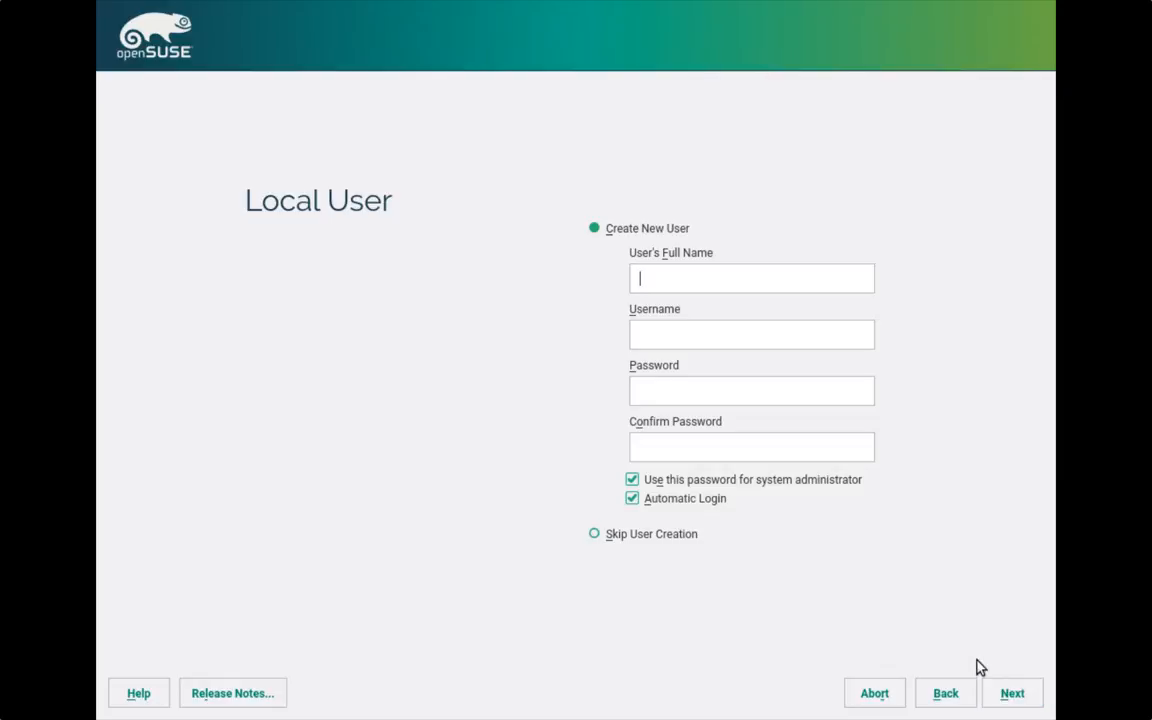
- Create the local user with a full name, username and short password, accepting the weak-password warning
{"action": "type", "text": "Geeko"}
{"action": "key", "text": "Tab"}
{"action": "key", "text": "Tab"}
{"action": "type", "text": "test"}
{"action": "key", "text": "Tab"}
{"action": "type", "text": "test"}
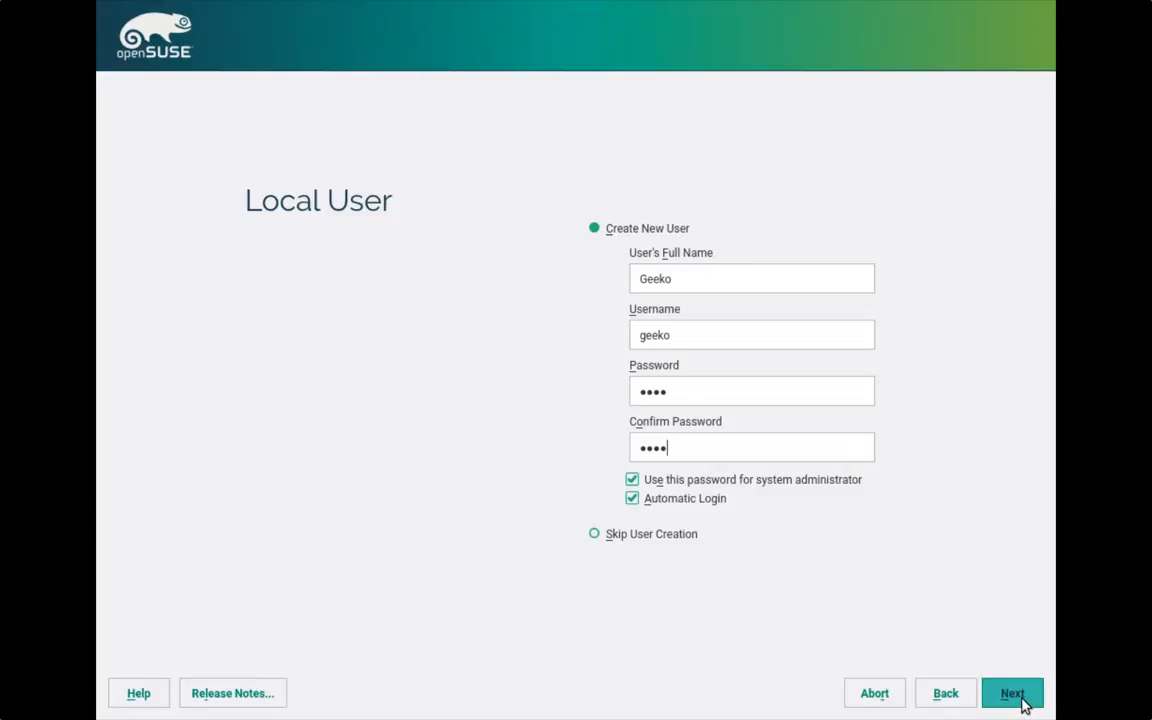
{"action": "left_click", "coordinate": [1012, 695]}
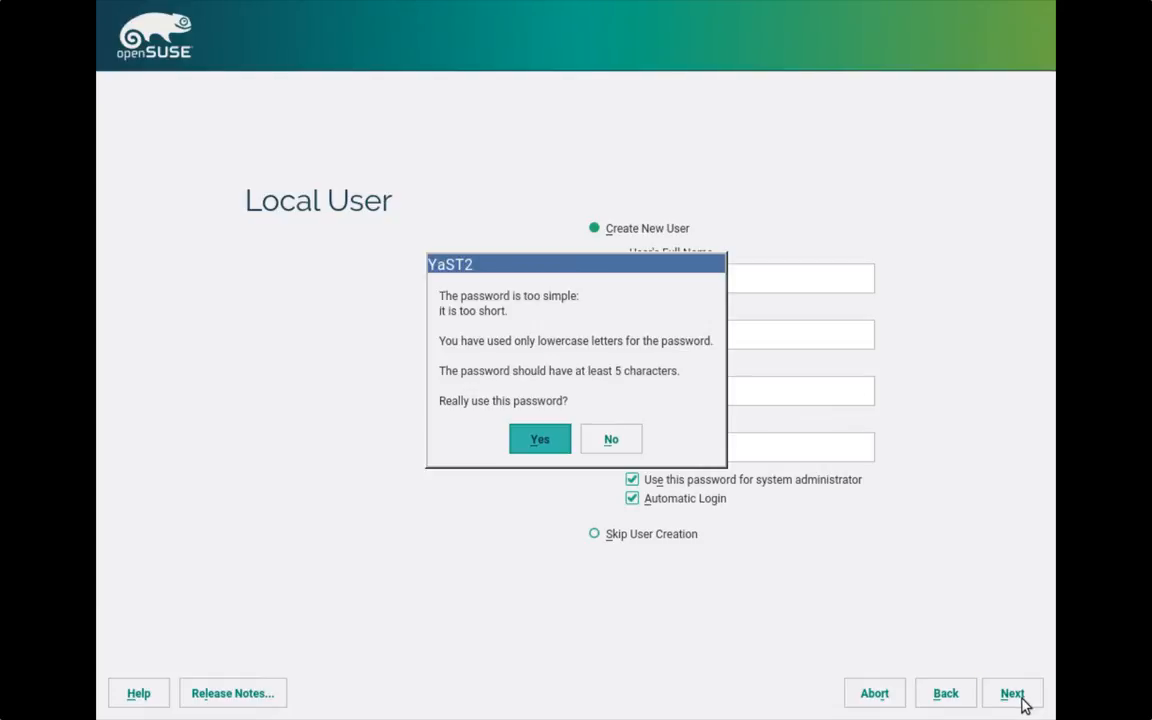
{"action": "key", "text": "Return"}
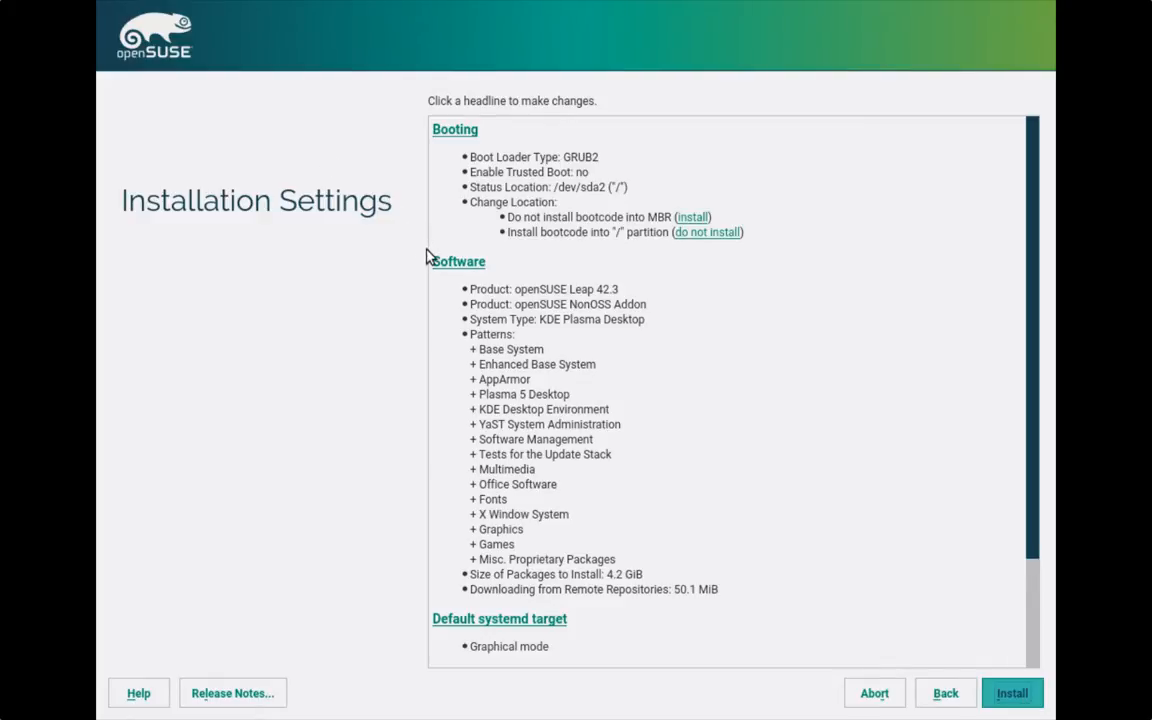
- From the Software installation settings, open the detailed package manager's Patterns list
{"action": "left_click", "coordinate": [448, 262]}
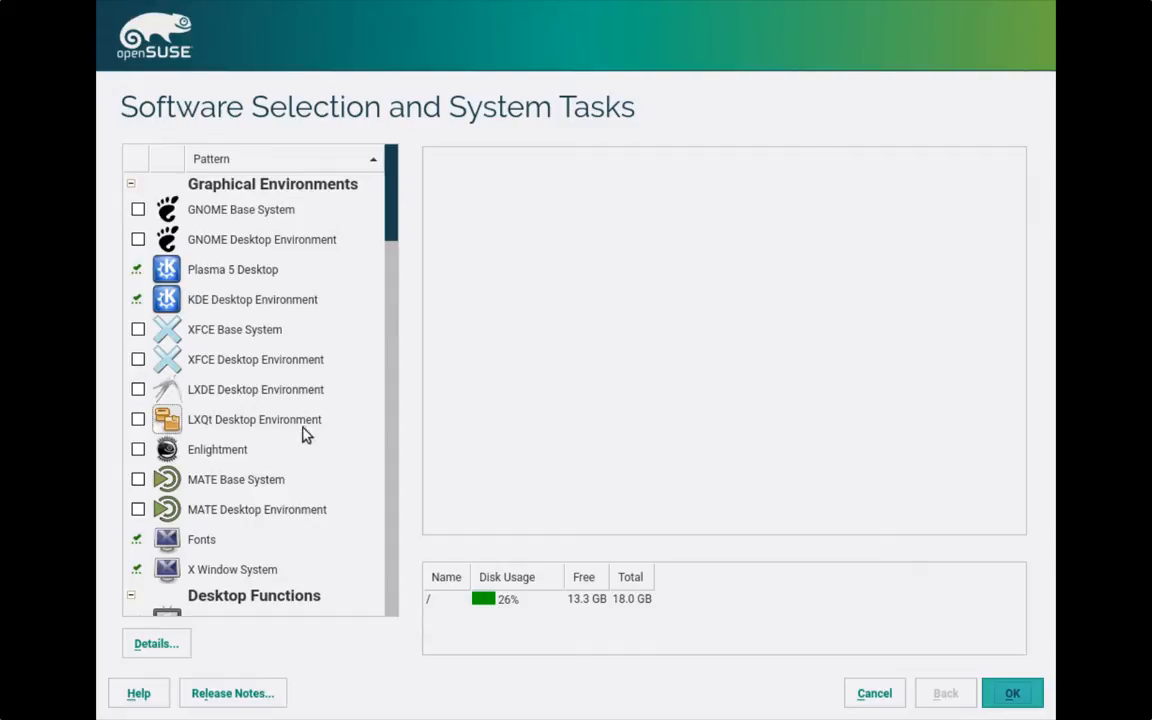
{"action": "left_click", "coordinate": [155, 645]}
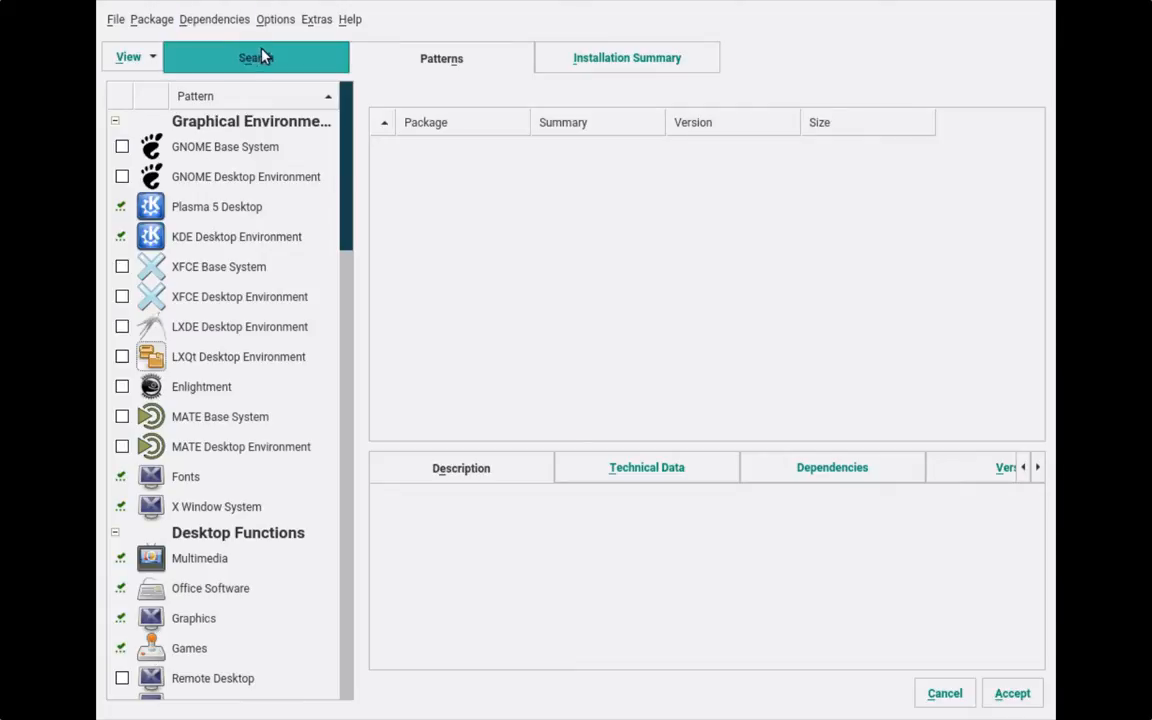
- Search the packages for htop and then screenfetch
{"action": "left_click", "coordinate": [262, 57]}
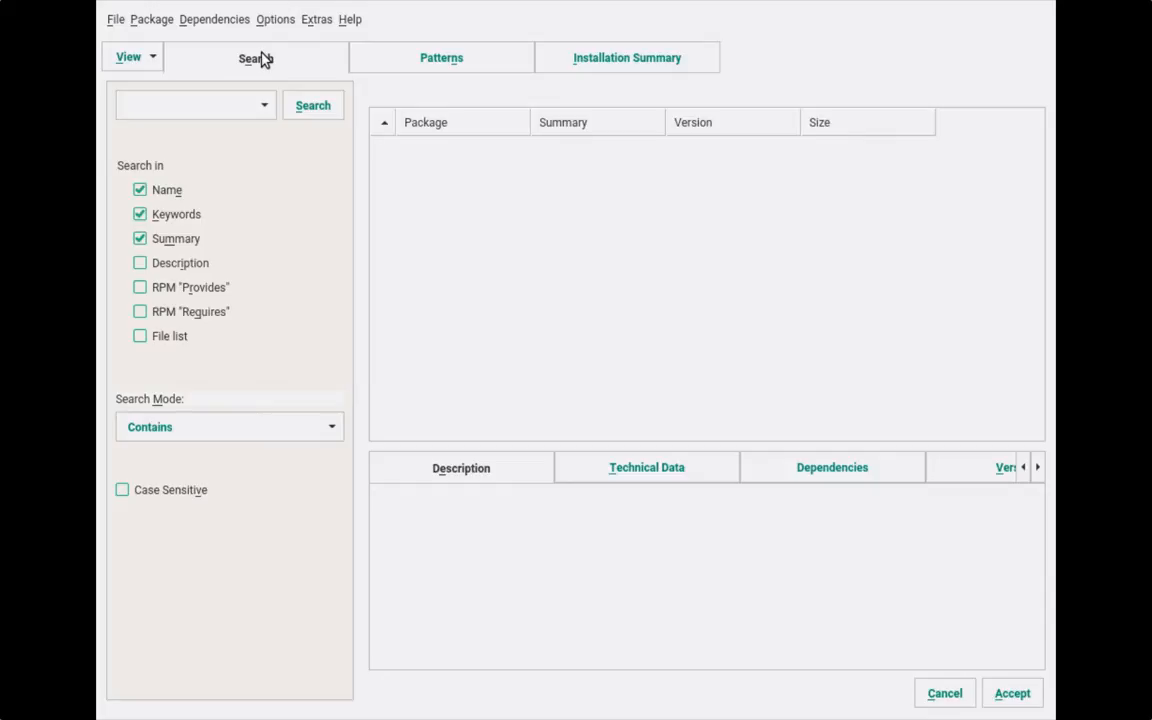
{"action": "left_click", "coordinate": [168, 105]}
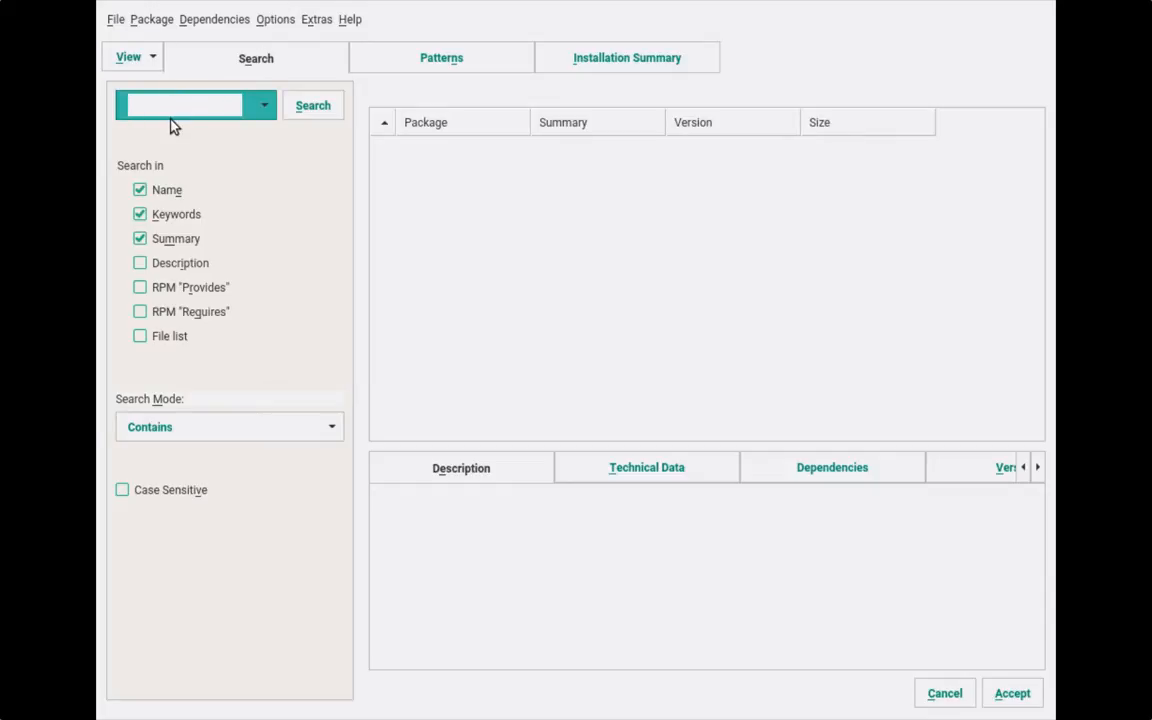
{"action": "type", "text": "htop"}
{"action": "key", "text": "Return"}
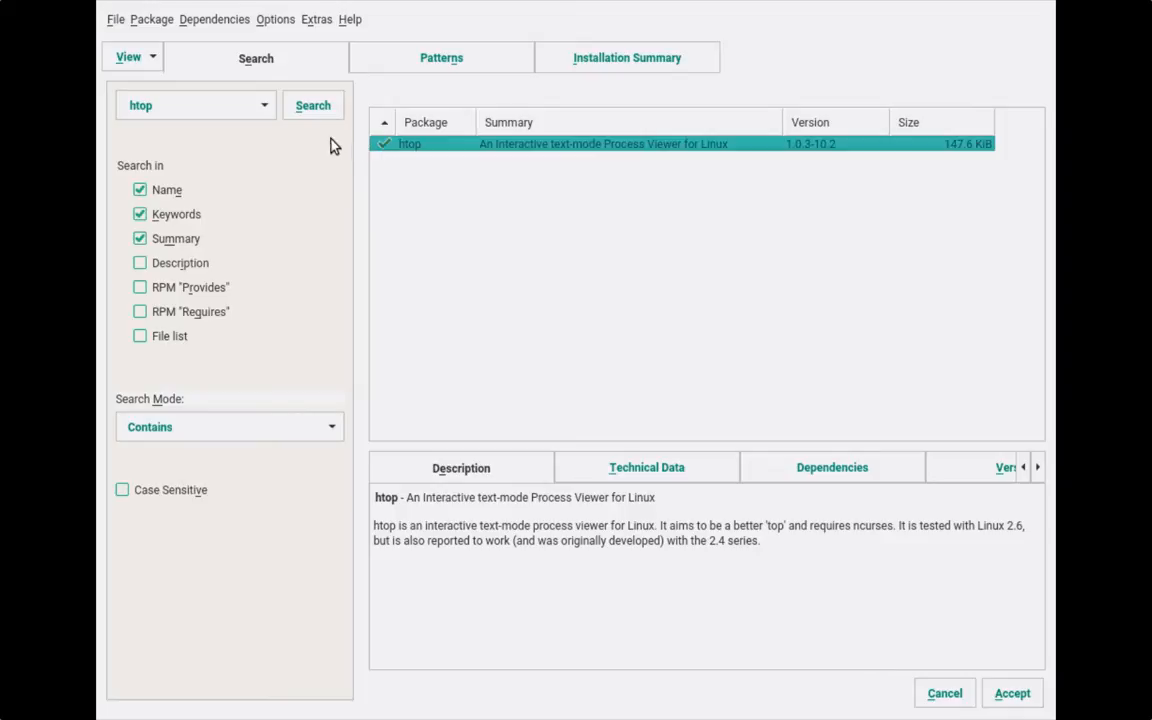
{"action": "left_click", "coordinate": [222, 106]}
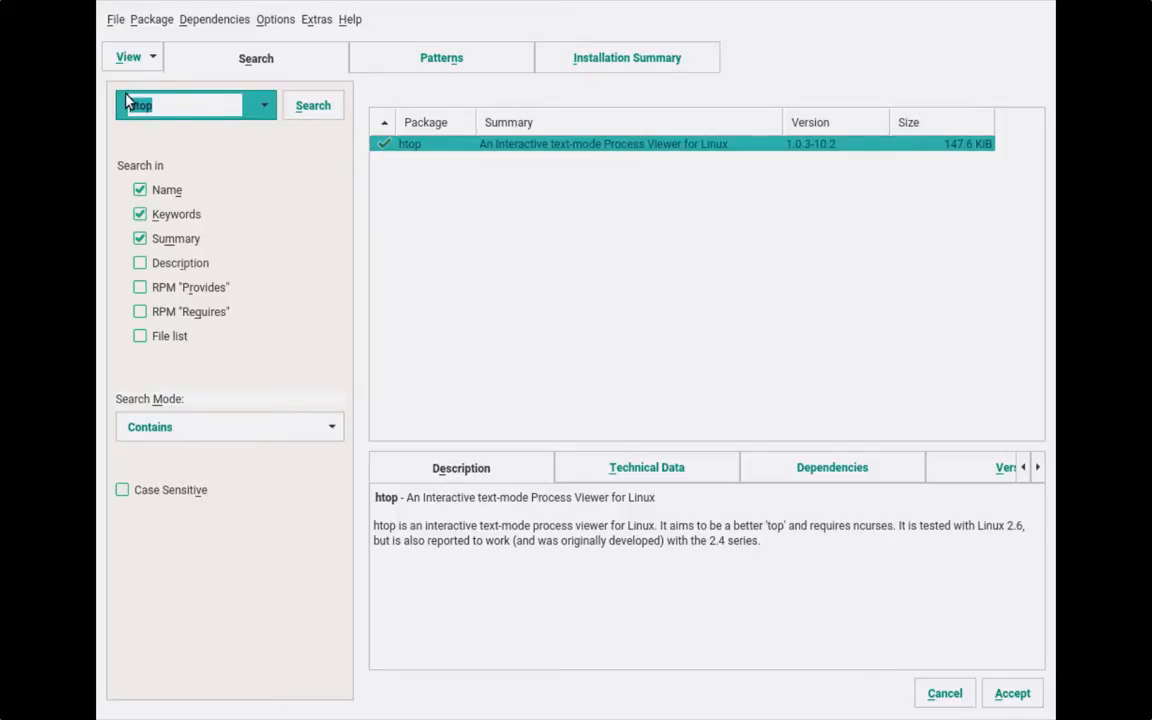
{"action": "type", "text": "screenfetch"}
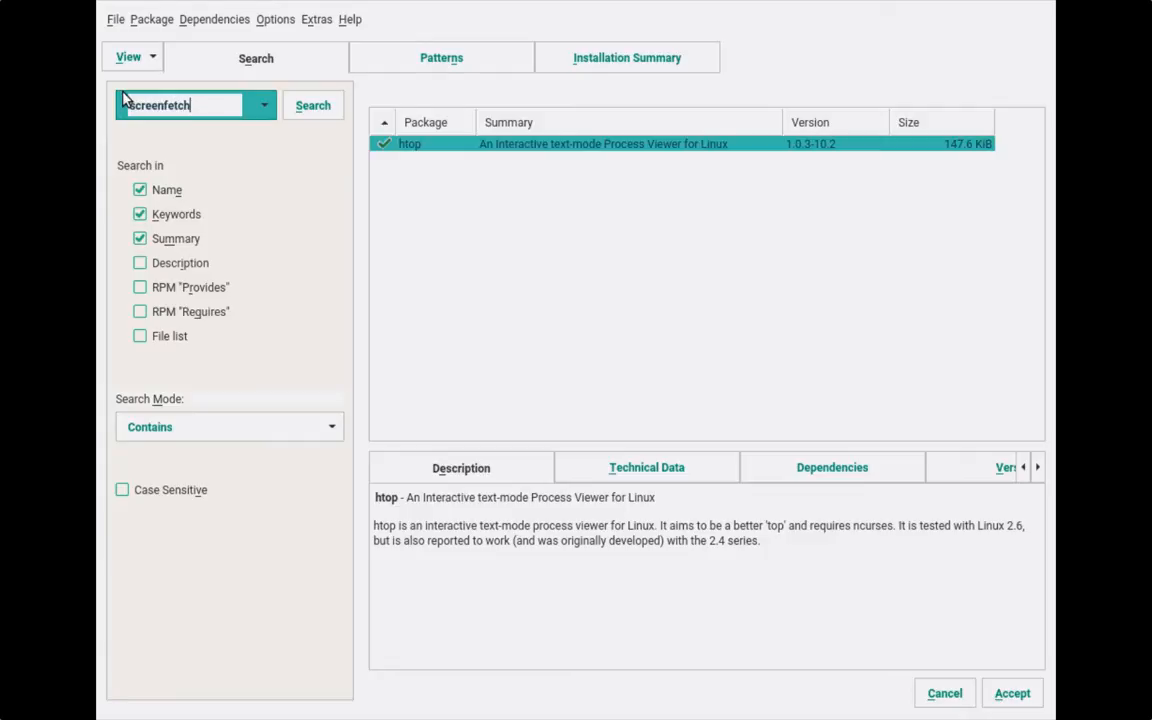
{"action": "key", "text": "Return"}
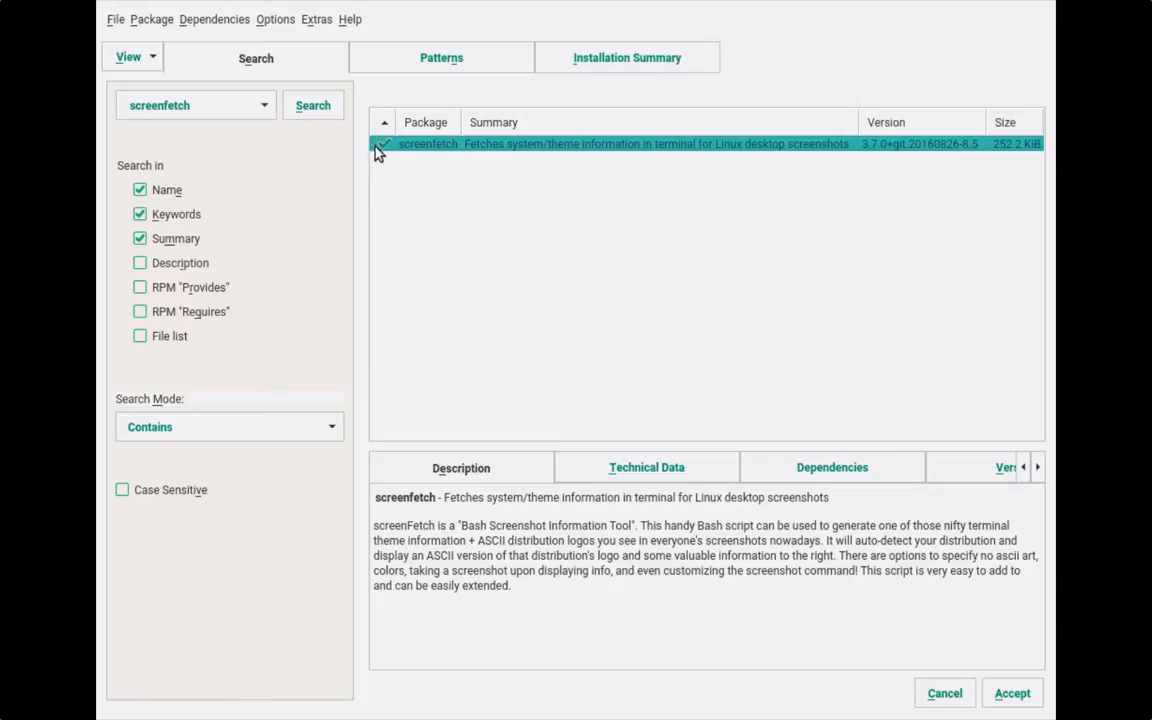
- Search for lshw and mark lshw-gui for installation
{"action": "left_click_drag", "start_coordinate": [190, 104], "coordinate": [110, 96]}
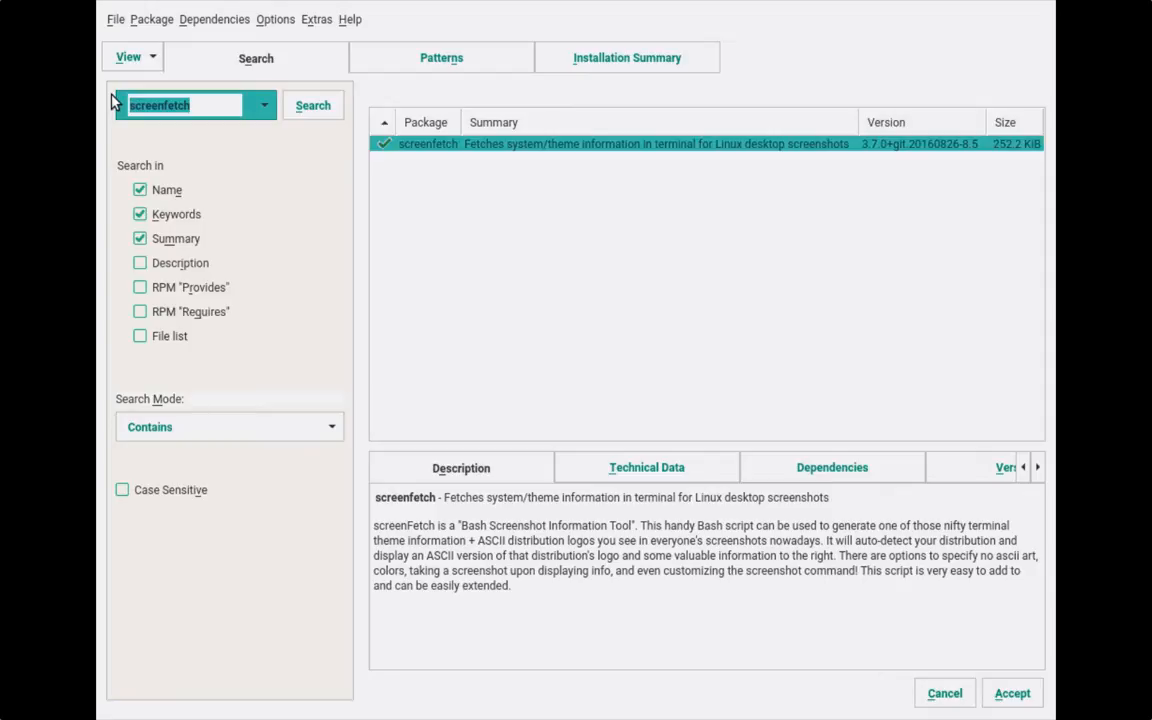
{"action": "type", "text": "lshw"}
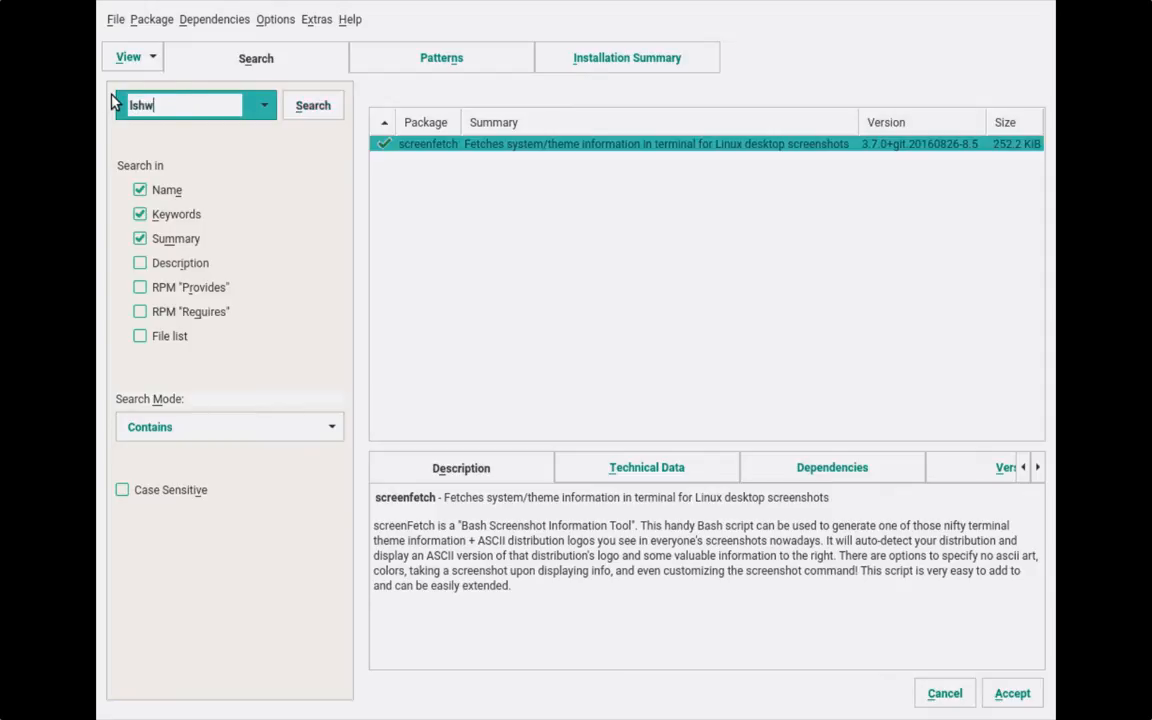
{"action": "key", "text": "Return"}
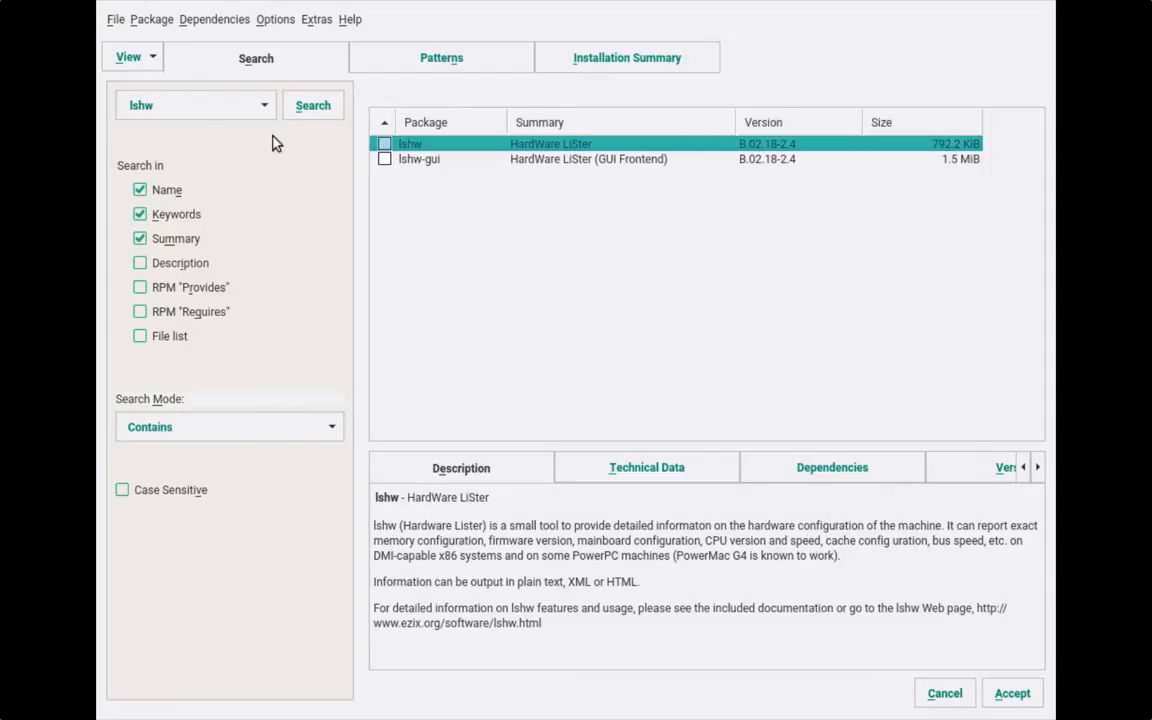
{"action": "left_click", "coordinate": [386, 159]}
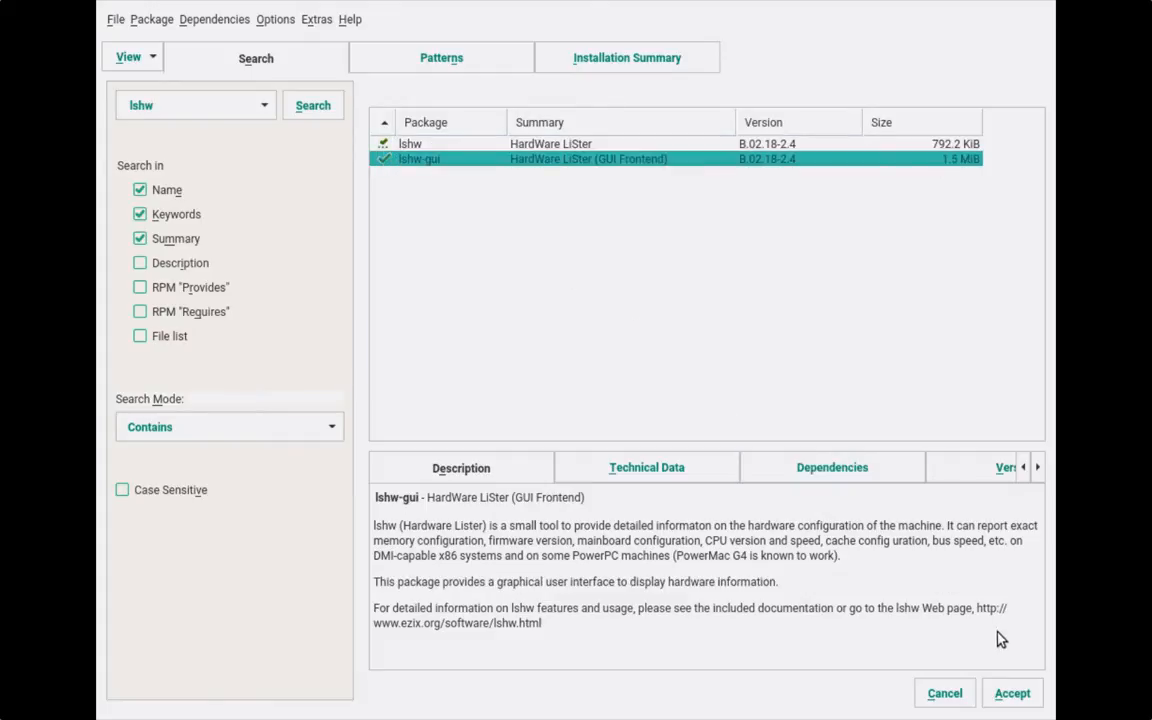
- Accept the package selection, declining the AdobeICCProfiles and gstreamer-fluendo-mp3 licenses
{"action": "left_click", "coordinate": [1020, 692]}
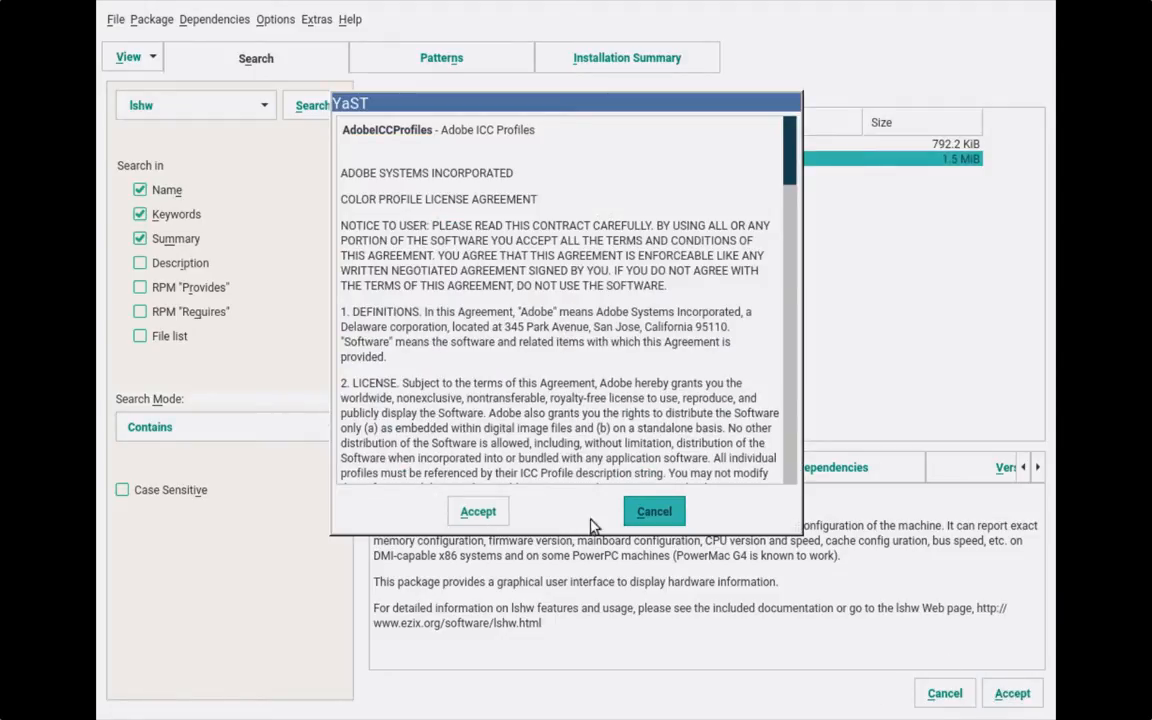
{"action": "left_click", "coordinate": [655, 512]}
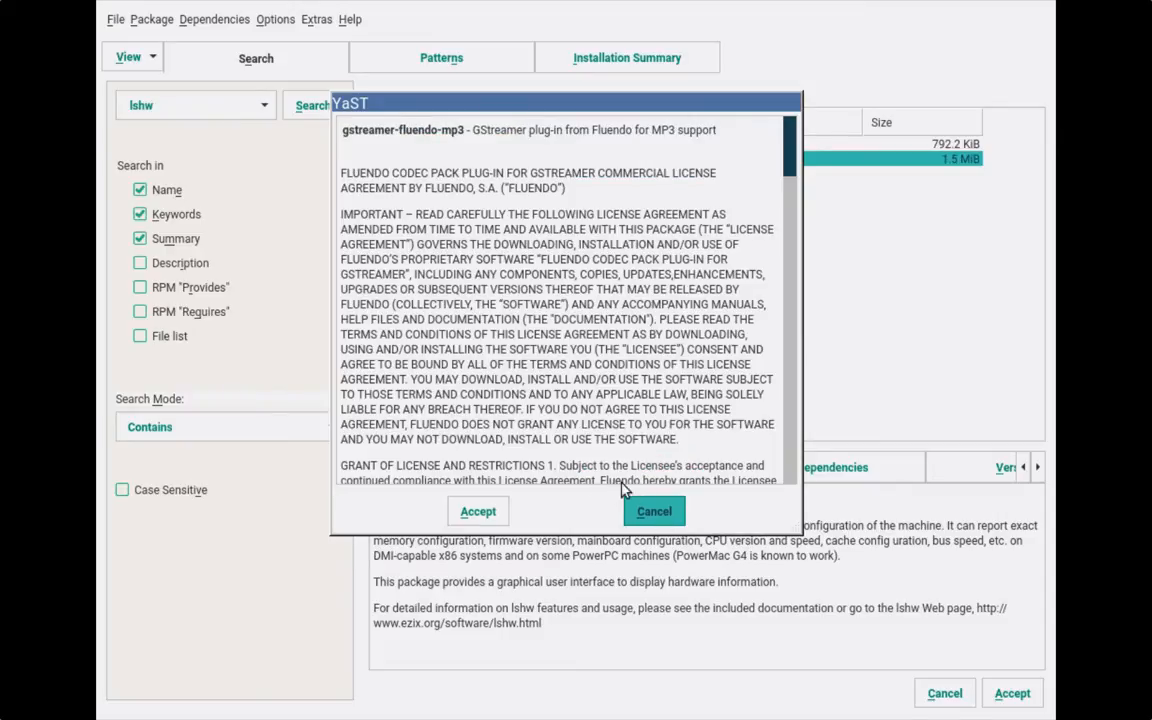
{"action": "left_click", "coordinate": [642, 508]}
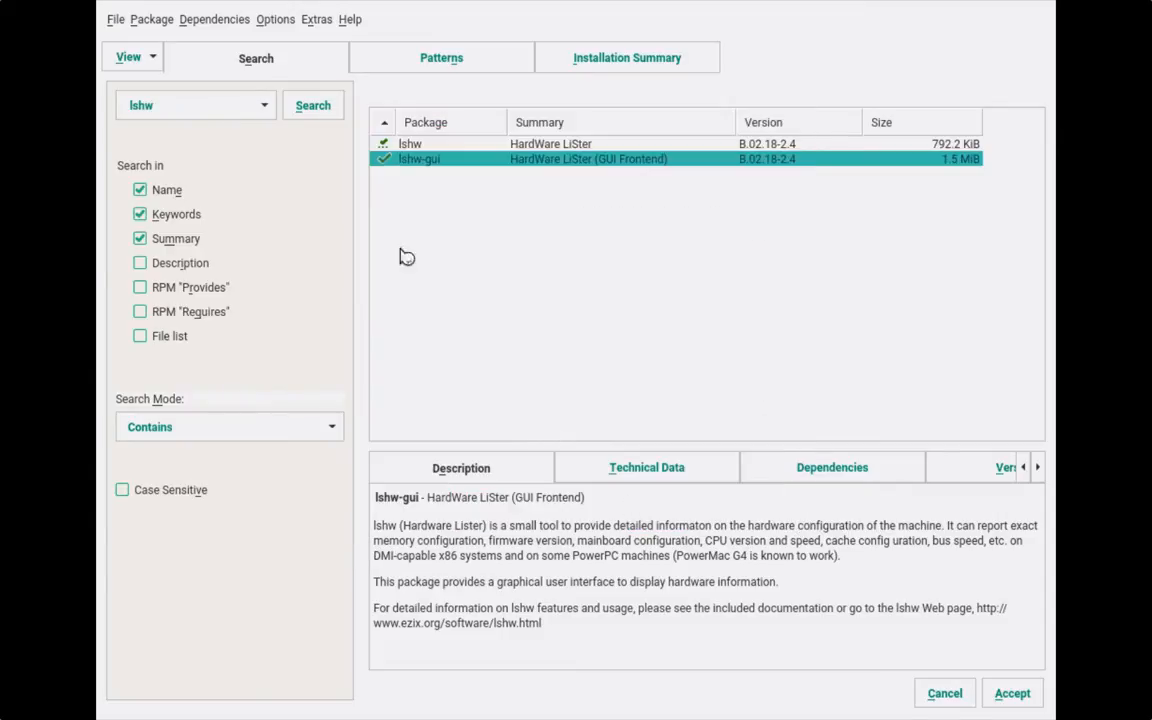
{"action": "left_click", "coordinate": [688, 542]}
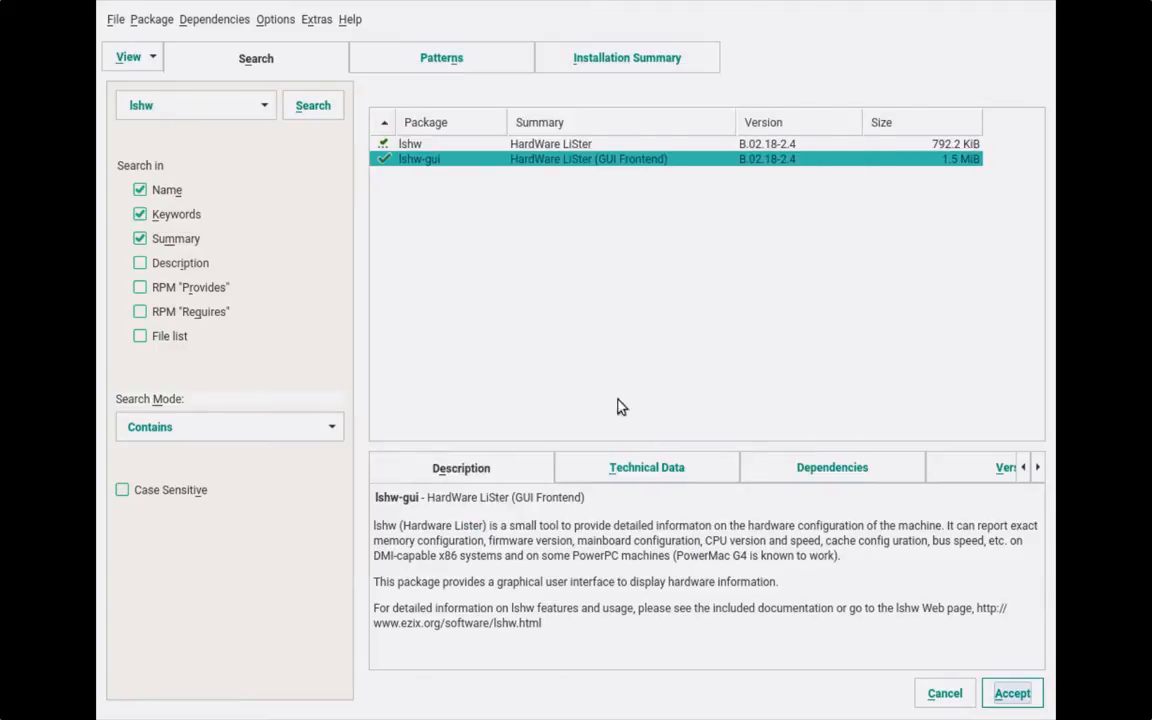
{"action": "left_click", "coordinate": [456, 75]}
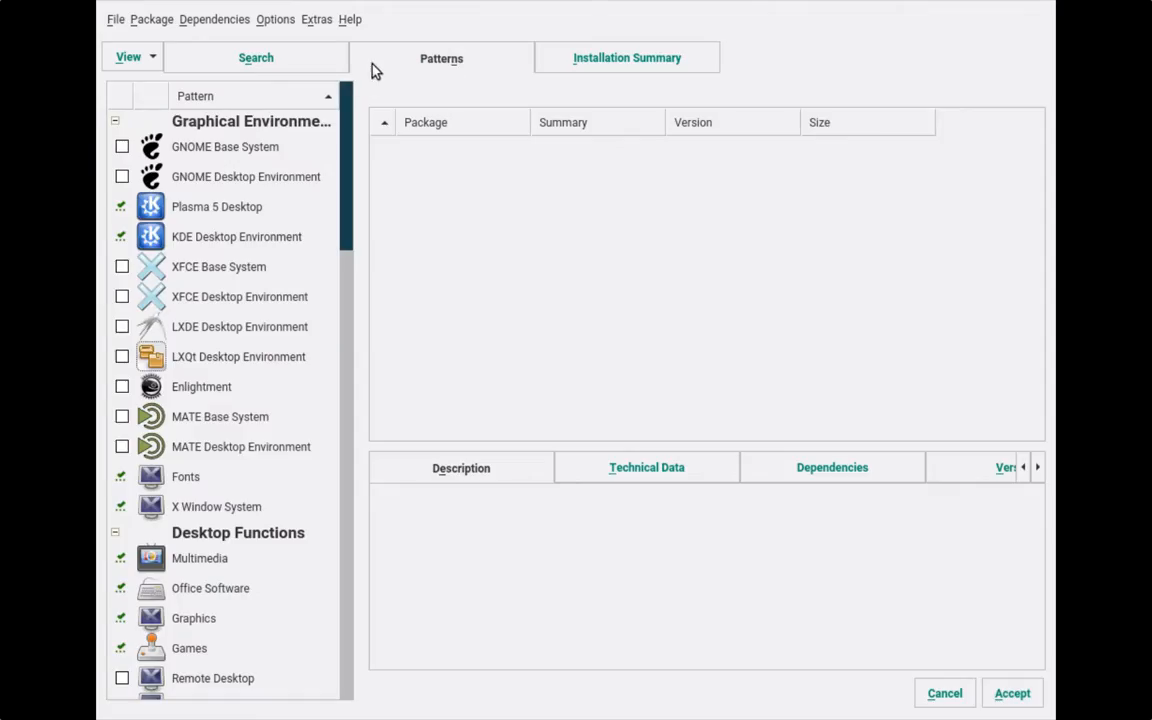
- Add the Package Groups and RPM Groups views, then return to Patterns scrolled to Proprietary Software
{"action": "left_click", "coordinate": [153, 60]}
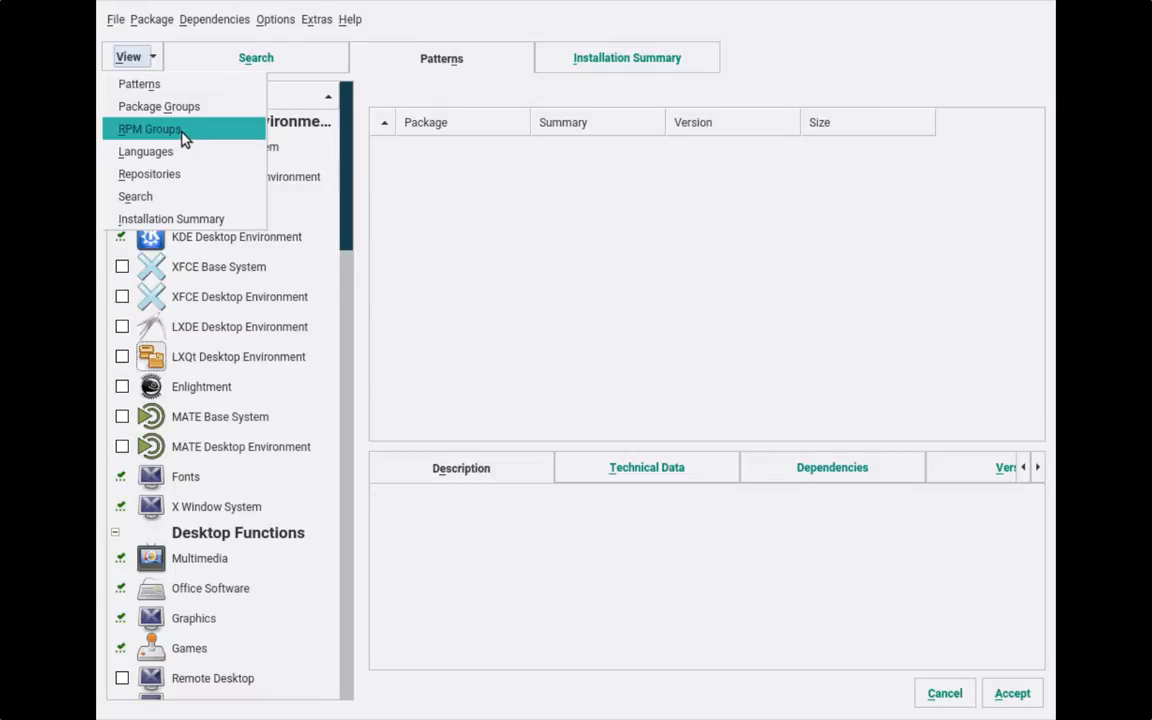
{"action": "left_click", "coordinate": [166, 107]}
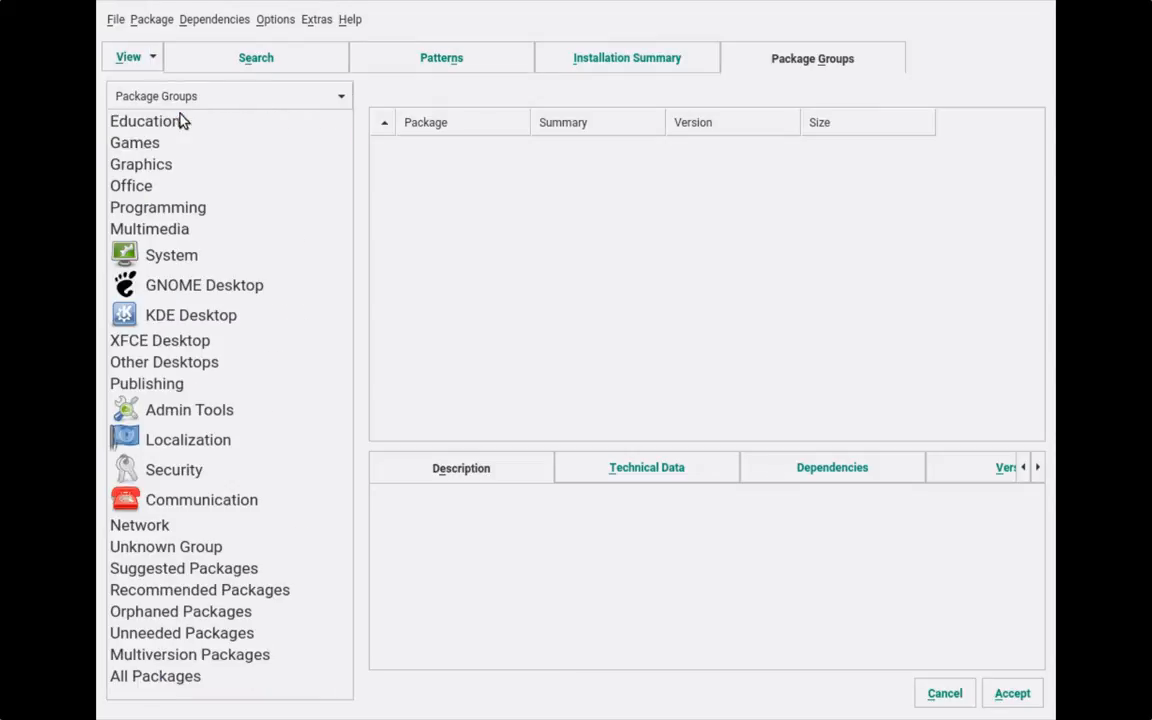
{"action": "left_click", "coordinate": [146, 66]}
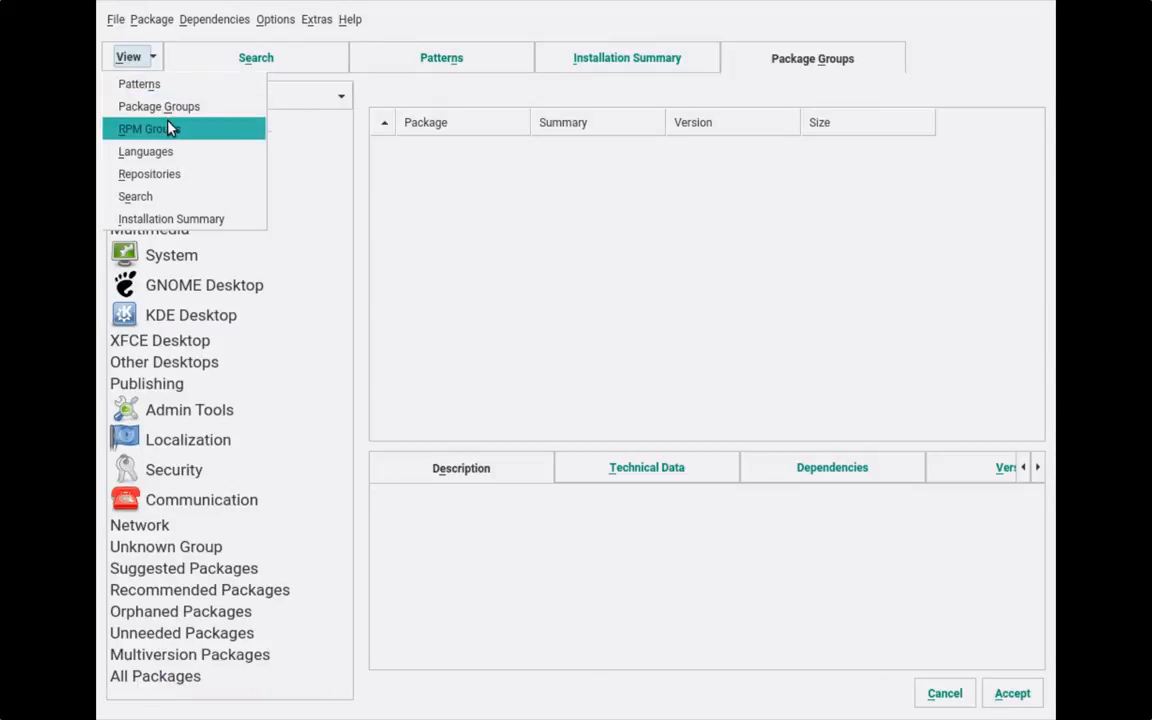
{"action": "left_click", "coordinate": [150, 128]}
{"action": "left_click", "coordinate": [130, 57]}
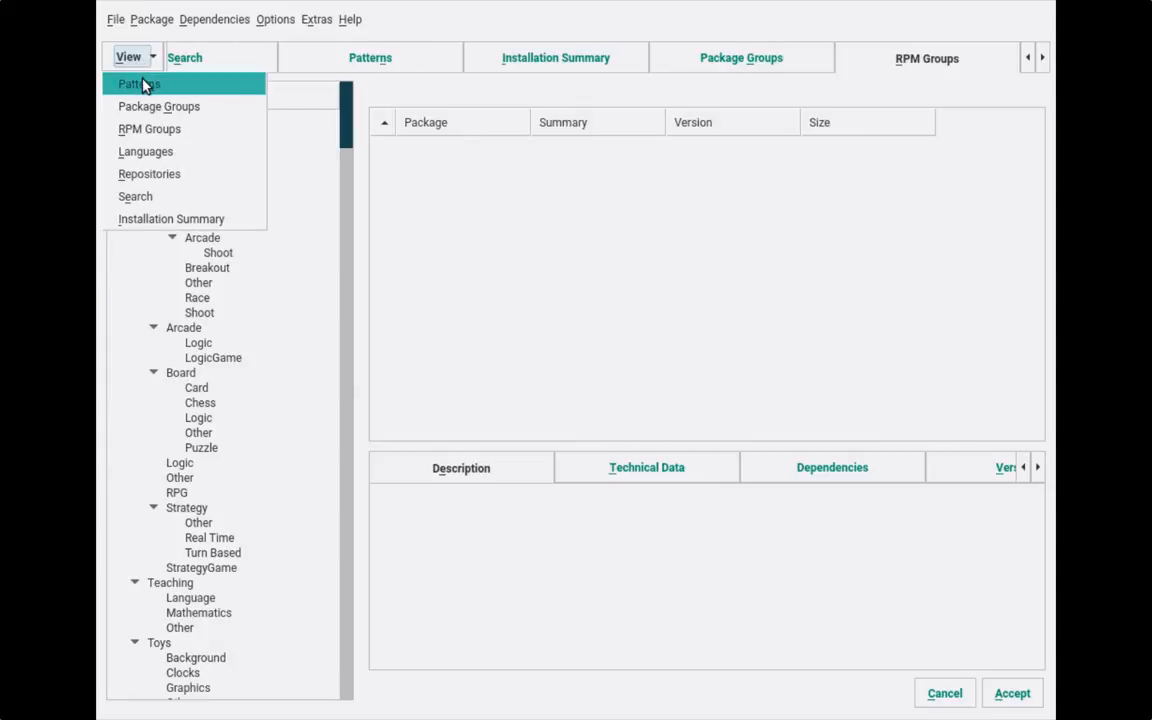
{"action": "left_click", "coordinate": [140, 84]}
{"action": "scroll", "coordinate": [276, 174], "scroll_direction": "down", "scroll_amount": 5}
{"action": "scroll", "coordinate": [272, 172], "scroll_direction": "down", "scroll_amount": 3}
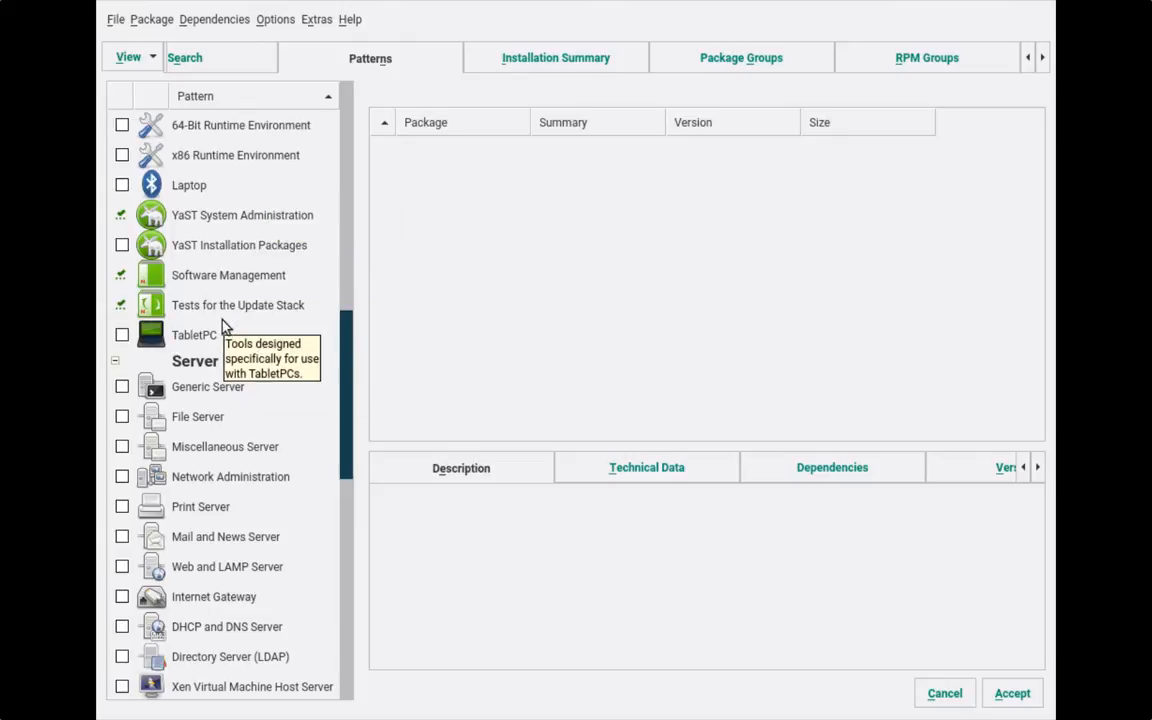
{"action": "scroll", "coordinate": [226, 327], "scroll_direction": "down", "scroll_amount": 3}
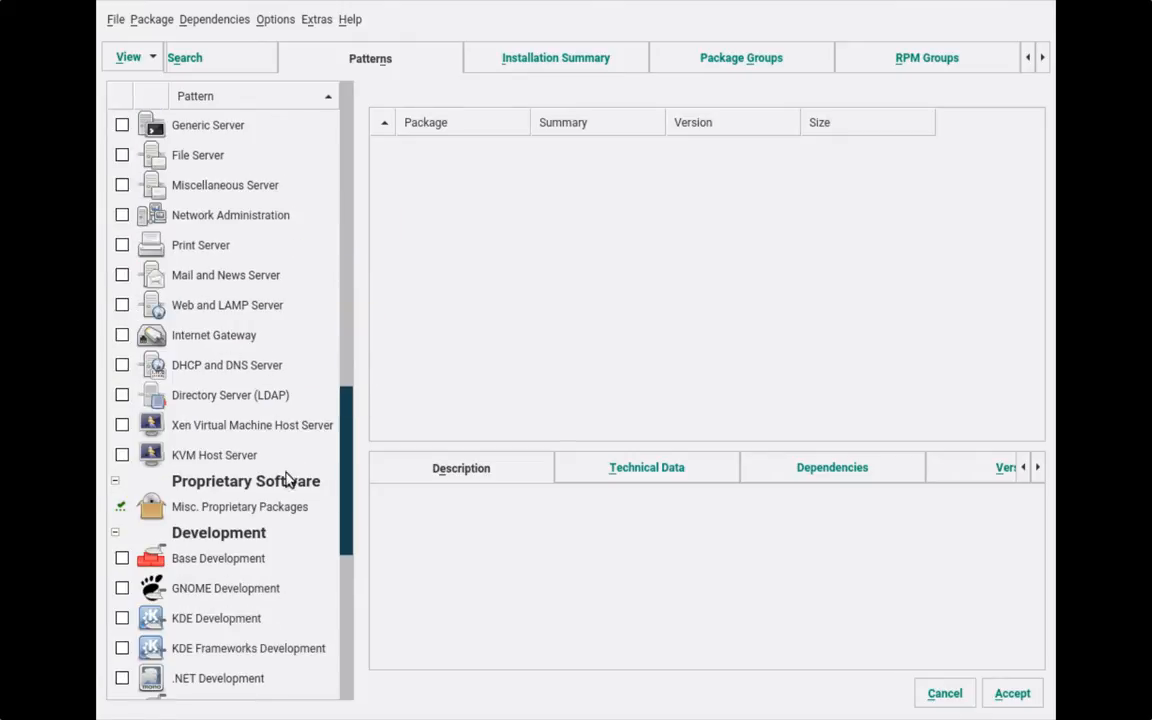
- Mark both Fluendo MP3 GStreamer packages in Misc. Proprietary Packages for installation, accepting their licenses
{"action": "left_click", "coordinate": [289, 511]}
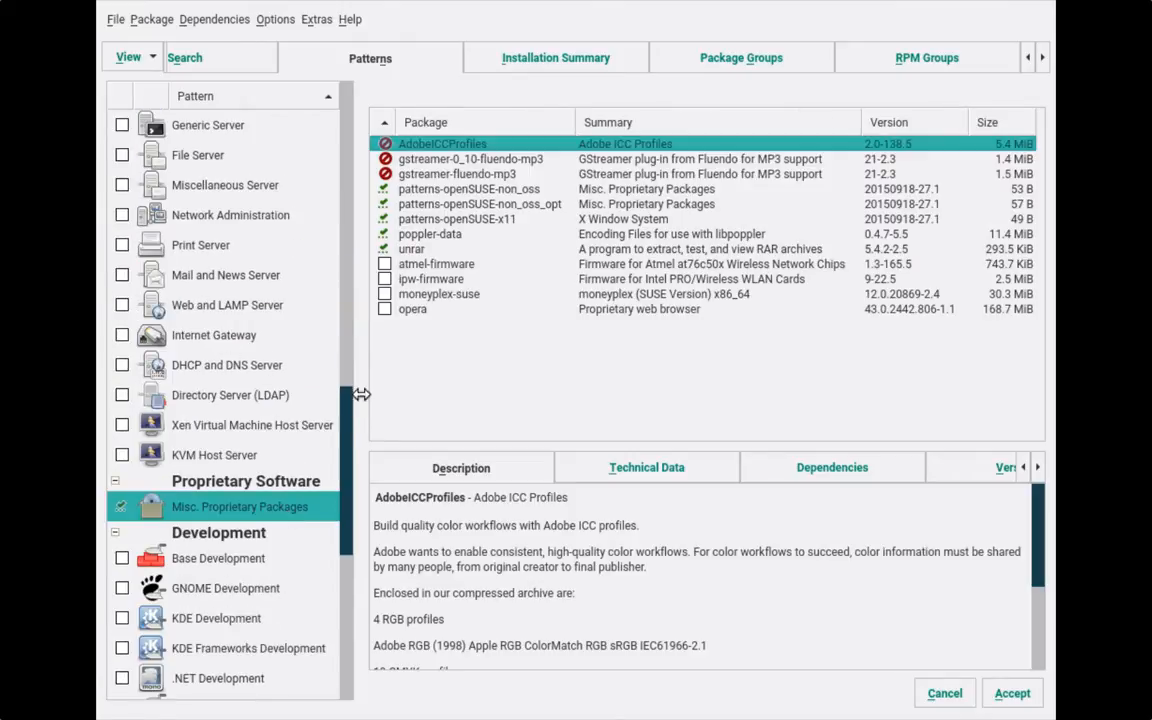
{"action": "right_click", "coordinate": [455, 160]}
{"action": "key", "text": "Escape"}
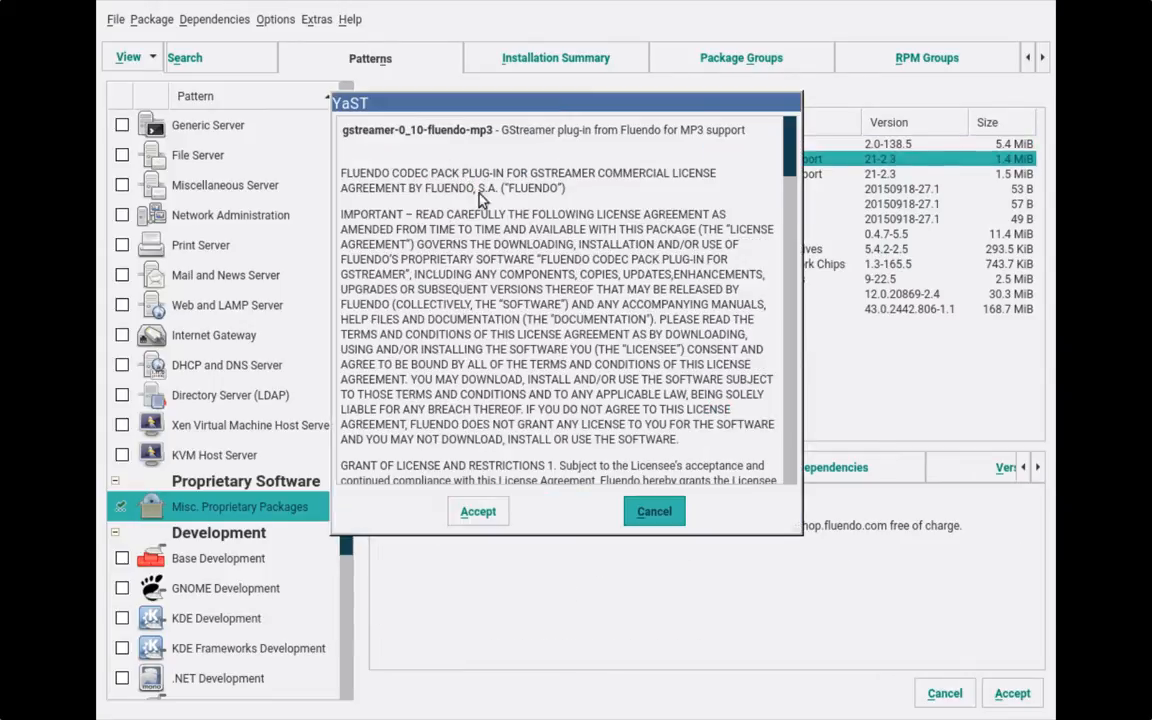
{"action": "left_click", "coordinate": [488, 511]}
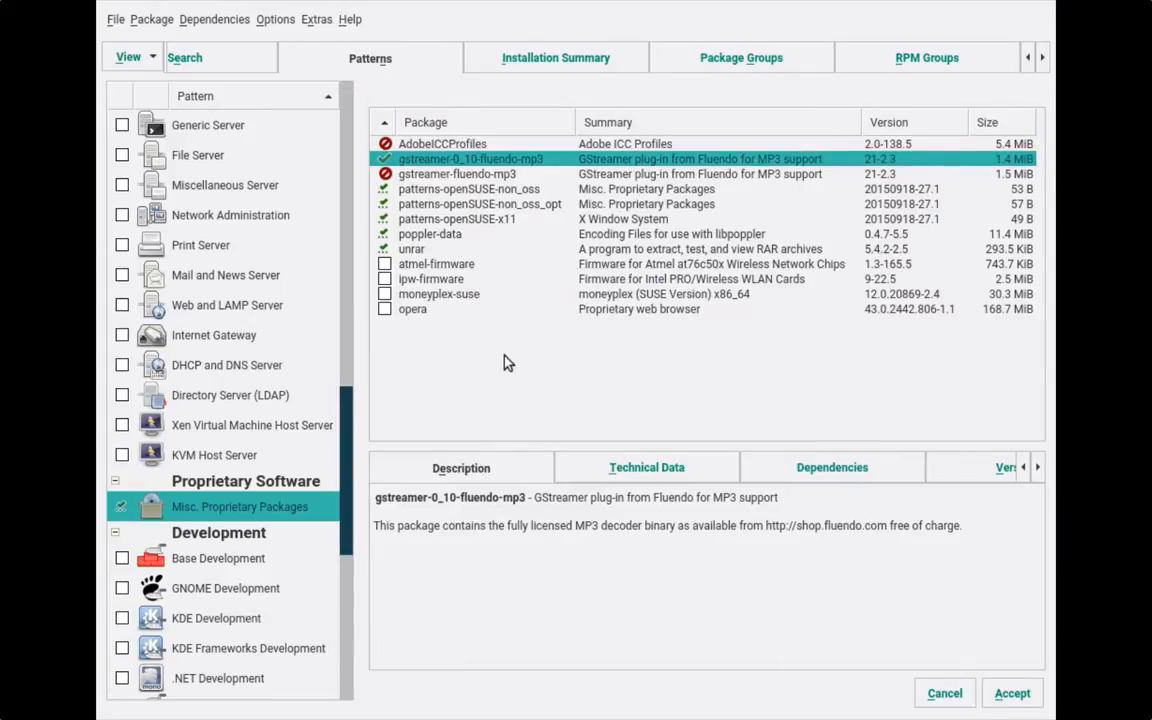
{"action": "left_click", "coordinate": [440, 175]}
{"action": "right_click", "coordinate": [440, 175]}
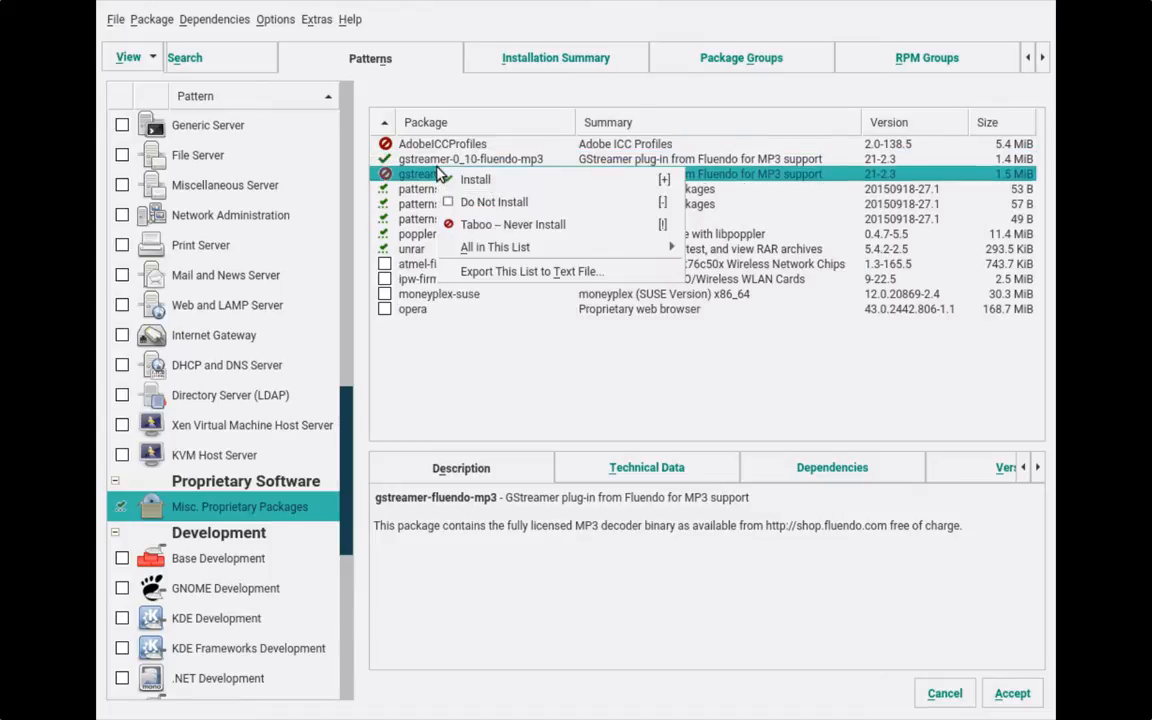
{"action": "left_click", "coordinate": [462, 178]}
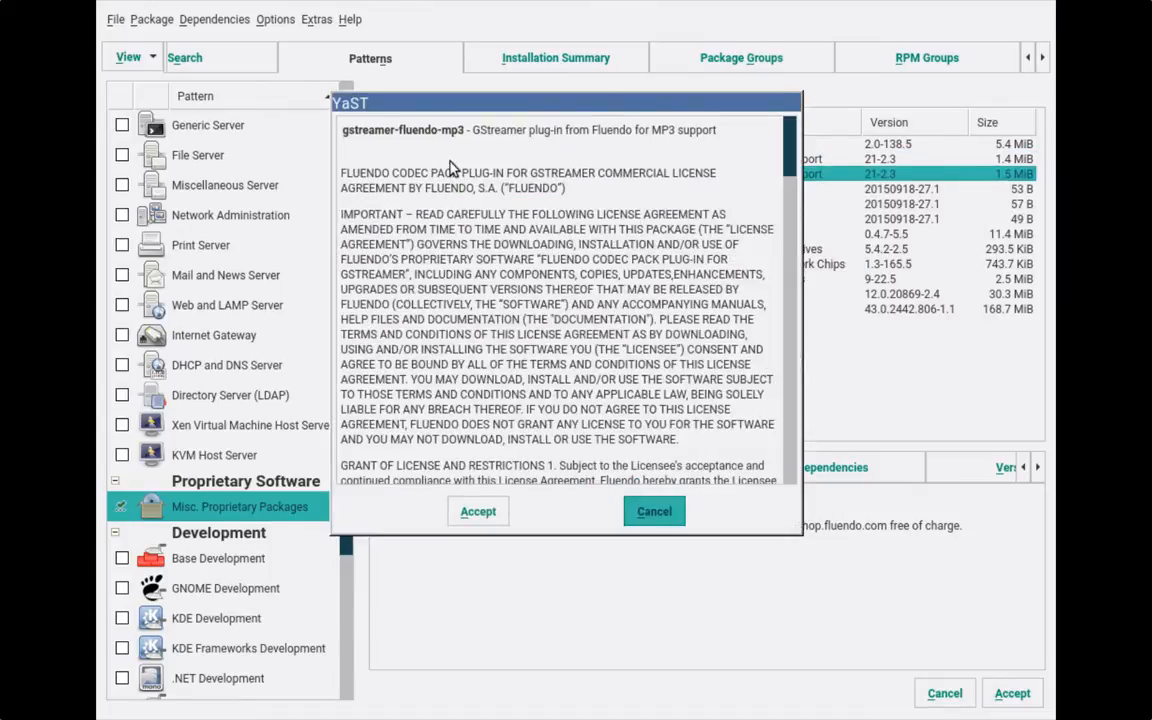
{"action": "left_click", "coordinate": [478, 511]}
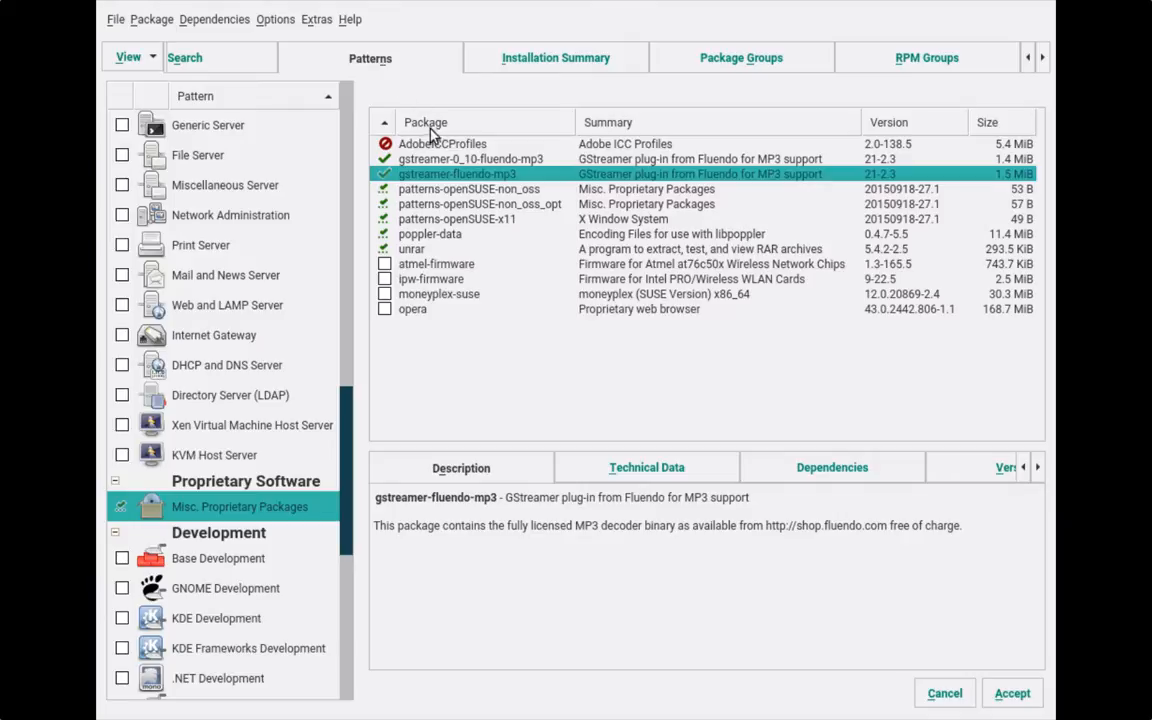
- Mark AdobeICCProfiles for installation and accept the Adobe ICC Profiles licence
{"action": "right_click", "coordinate": [436, 146]}
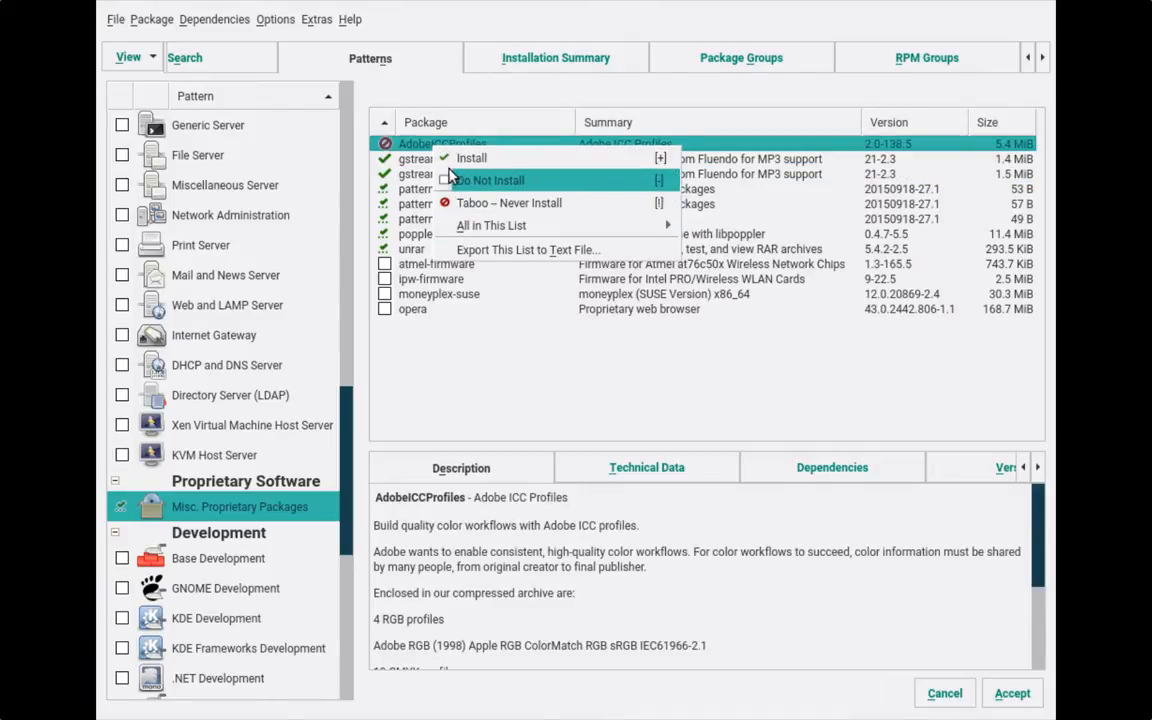
{"action": "left_click", "coordinate": [468, 158]}
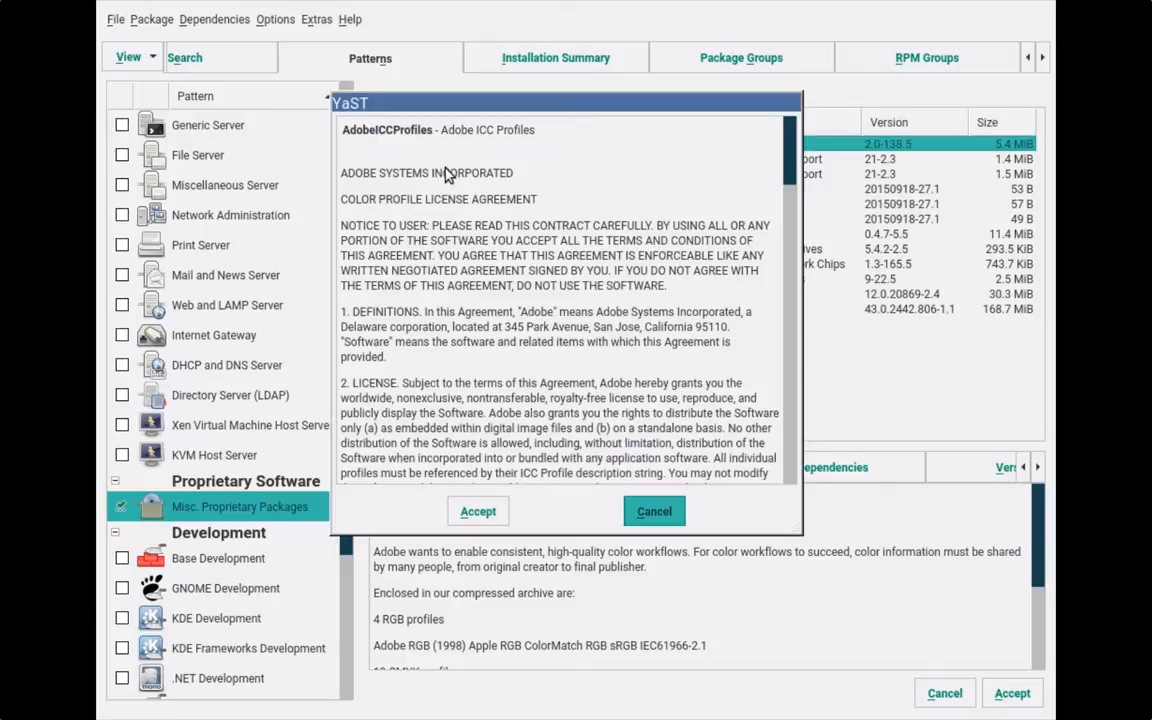
{"action": "left_click", "coordinate": [470, 508]}
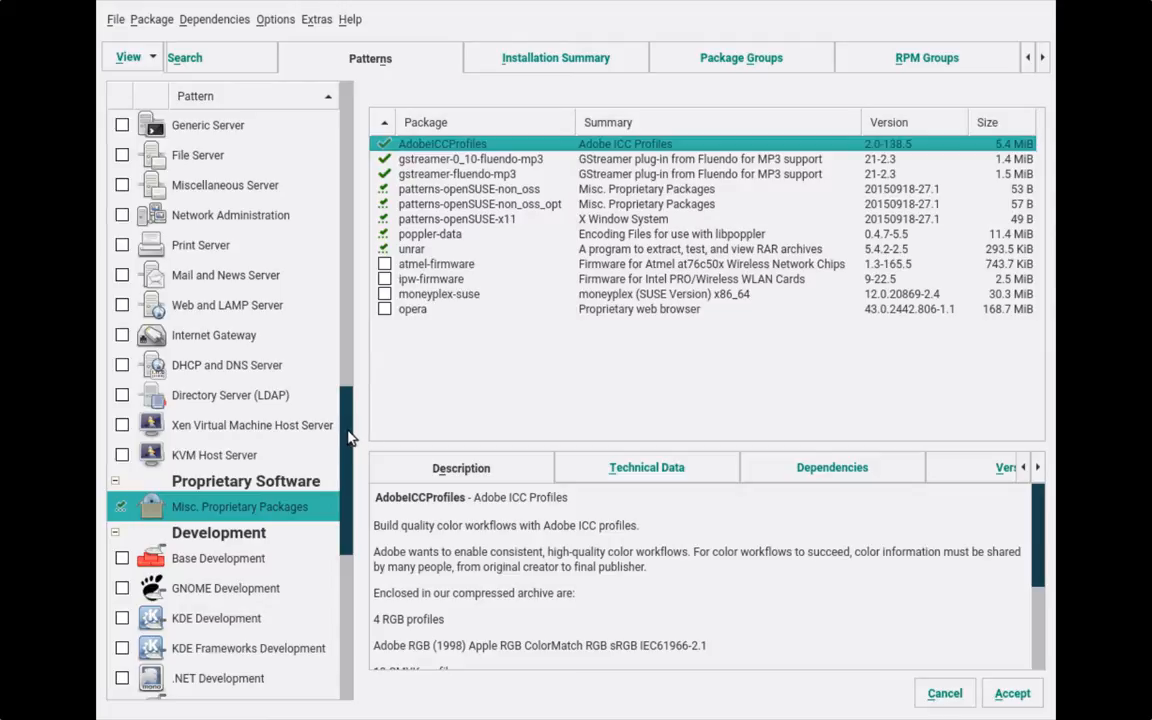
- Switch the package view to Installation Summary and scroll through the packages marked for install, including AdobeICCProfiles
{"action": "scroll", "coordinate": [349, 385], "scroll_direction": "up", "scroll_amount": 2}
{"action": "scroll", "coordinate": [349, 385], "scroll_direction": "up", "scroll_amount": 15}
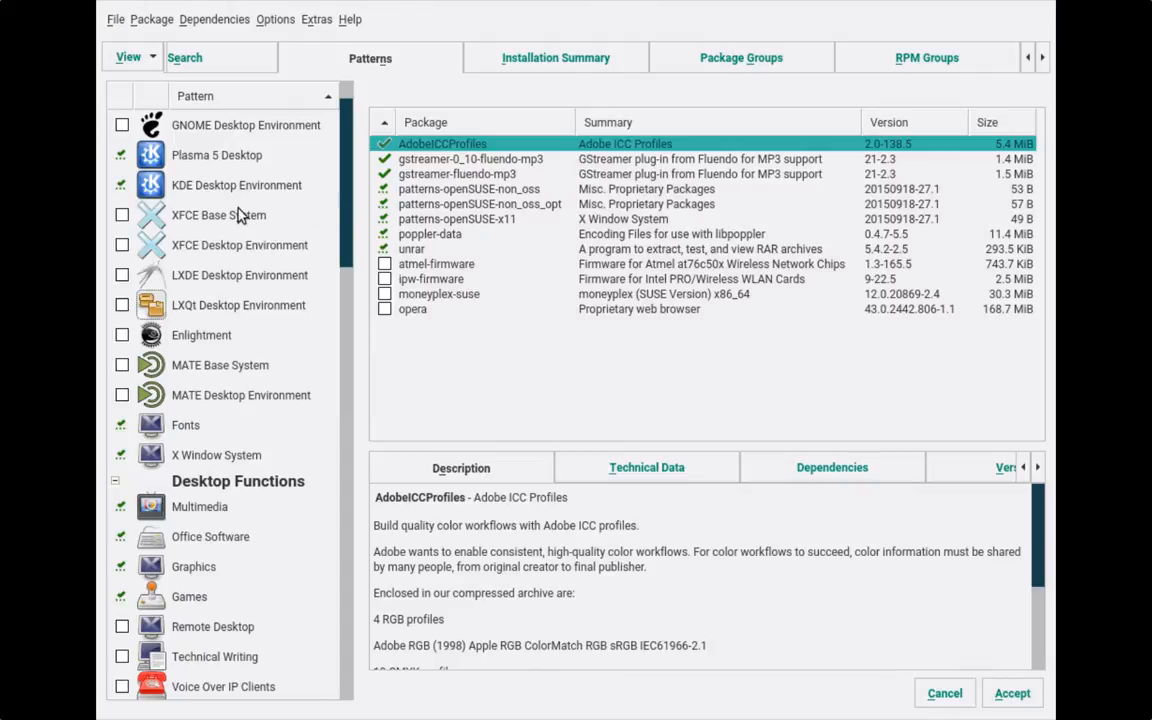
{"action": "scroll", "coordinate": [238, 215], "scroll_direction": "up", "scroll_amount": 2}
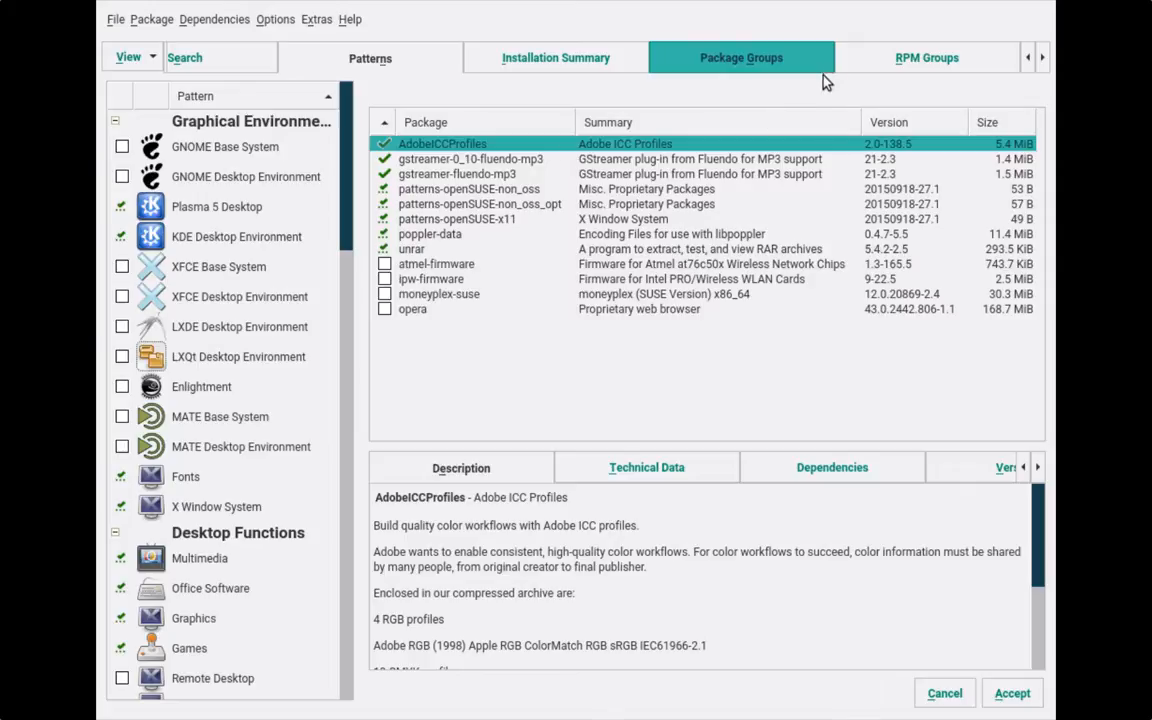
{"action": "left_click", "coordinate": [1041, 58]}
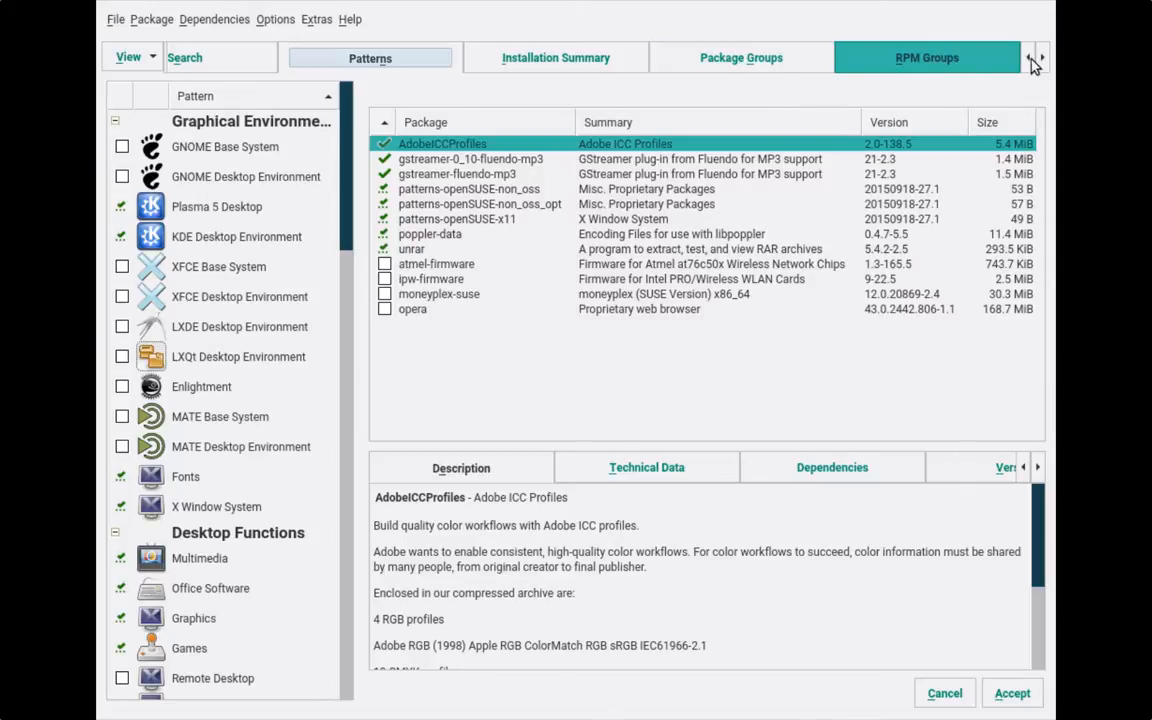
{"action": "left_click", "coordinate": [117, 50]}
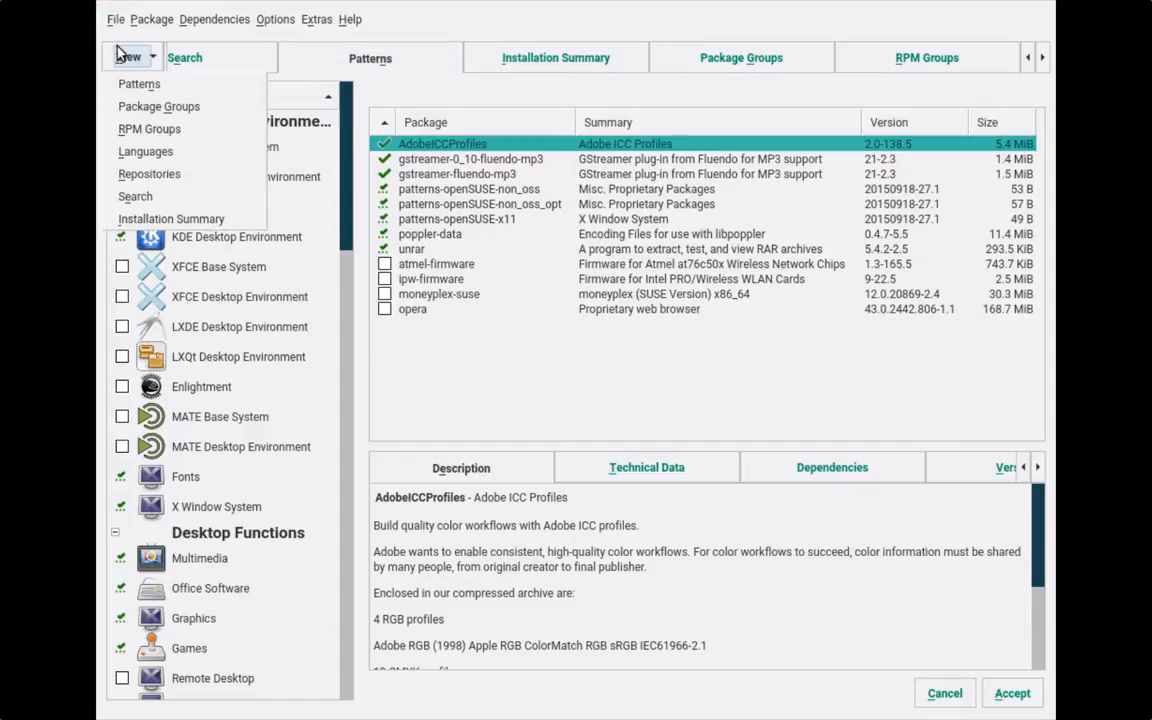
{"action": "left_click", "coordinate": [173, 220]}
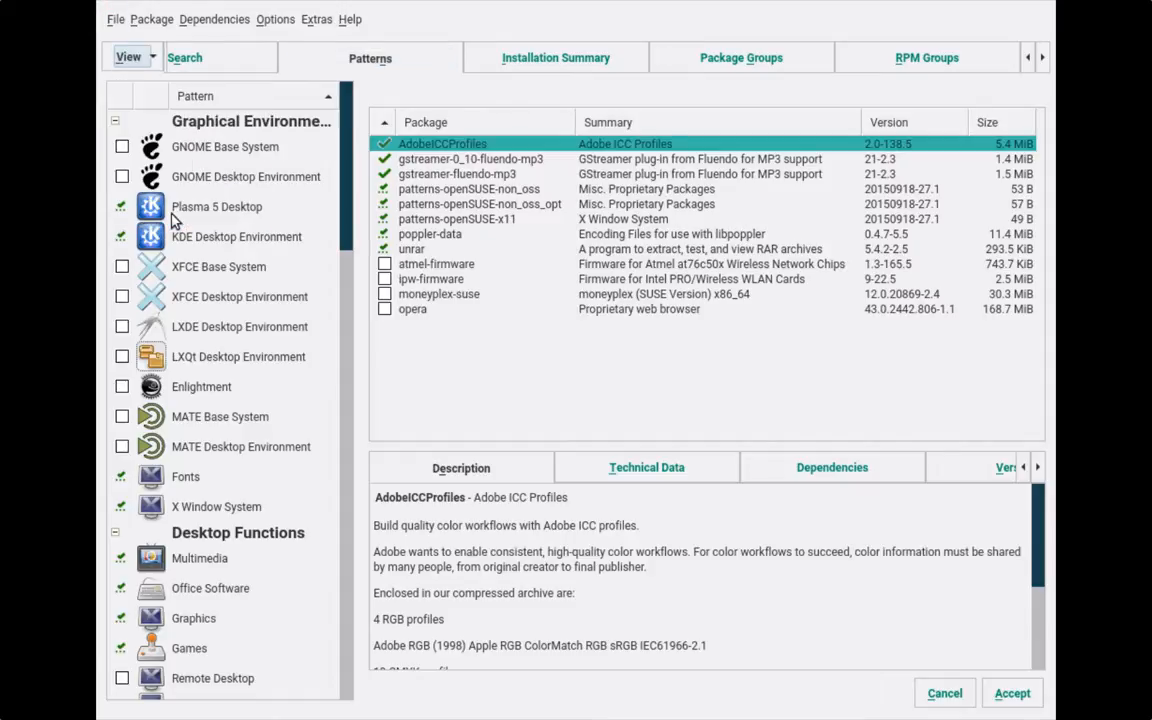
{"action": "scroll", "coordinate": [550, 200], "scroll_direction": "down", "scroll_amount": 20}
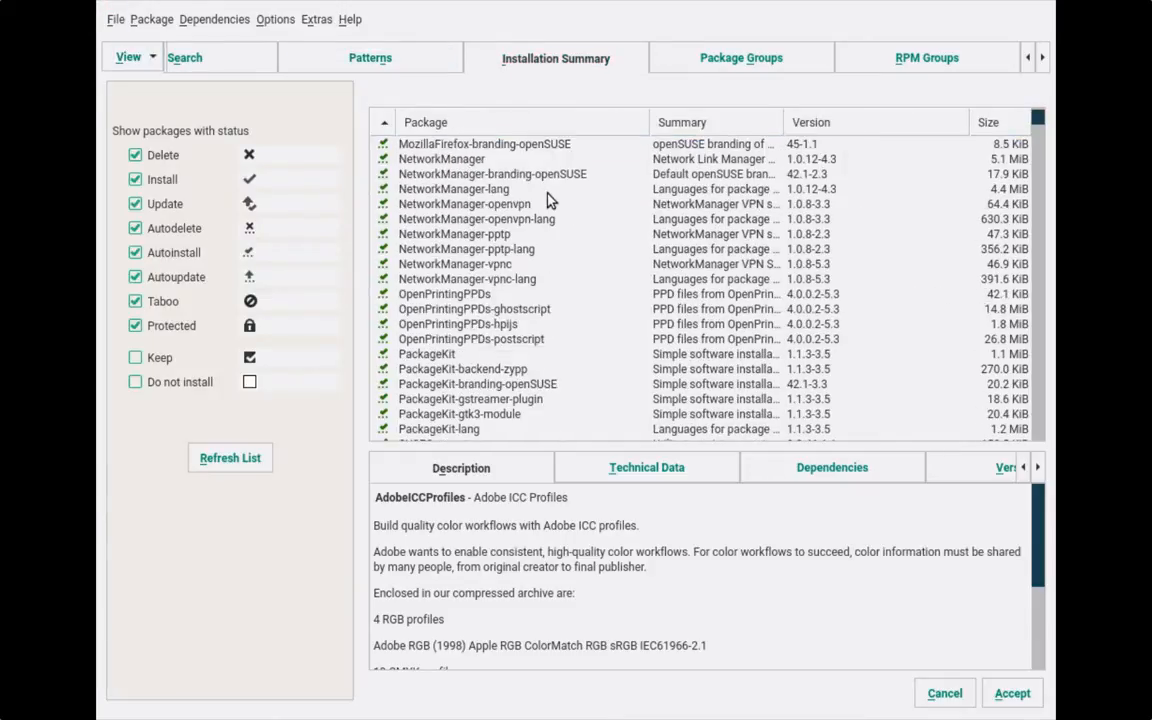
{"action": "scroll", "coordinate": [557, 202], "scroll_direction": "down", "scroll_amount": 20}
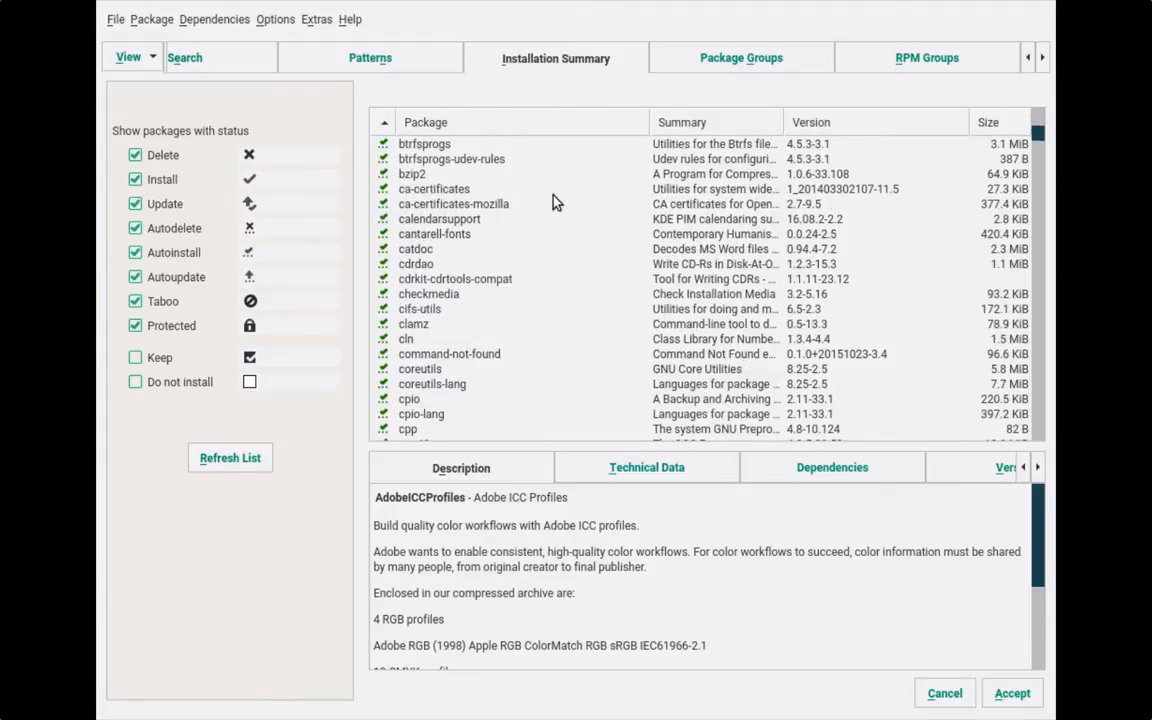
{"action": "scroll", "coordinate": [575, 218], "scroll_direction": "down", "scroll_amount": 3}
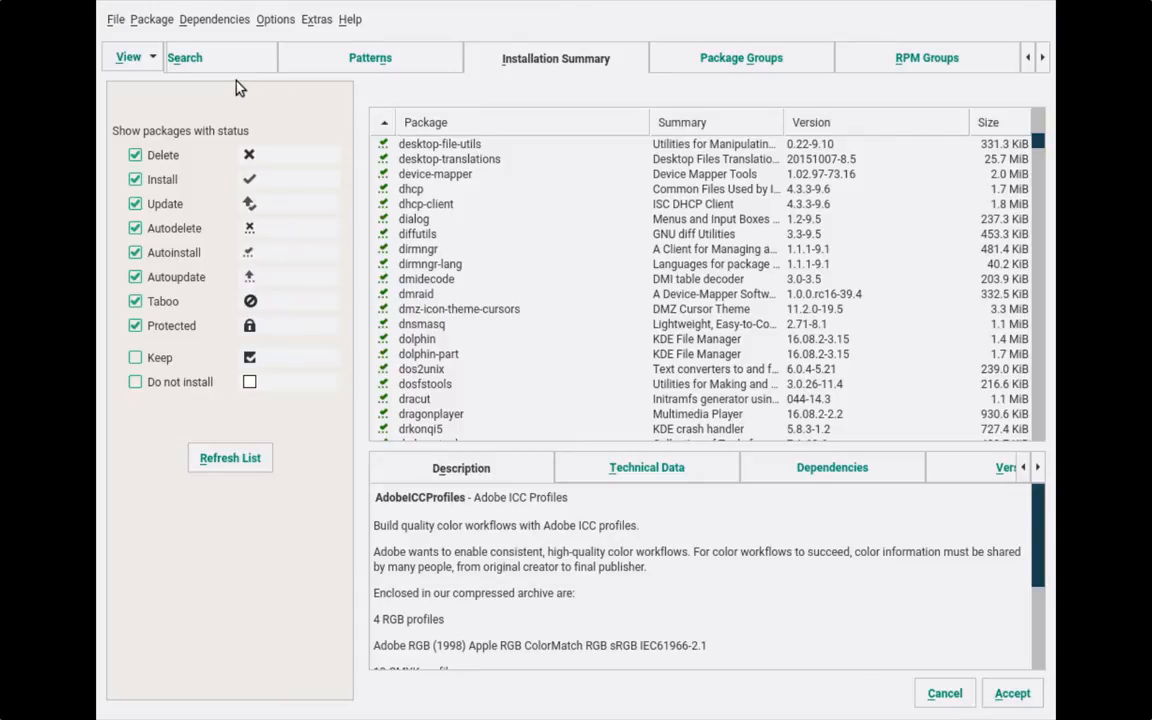
- Search packages for 'packagekit' instead of lshw and set PackageKit to Taboo – Never Install
{"action": "left_click", "coordinate": [209, 63]}
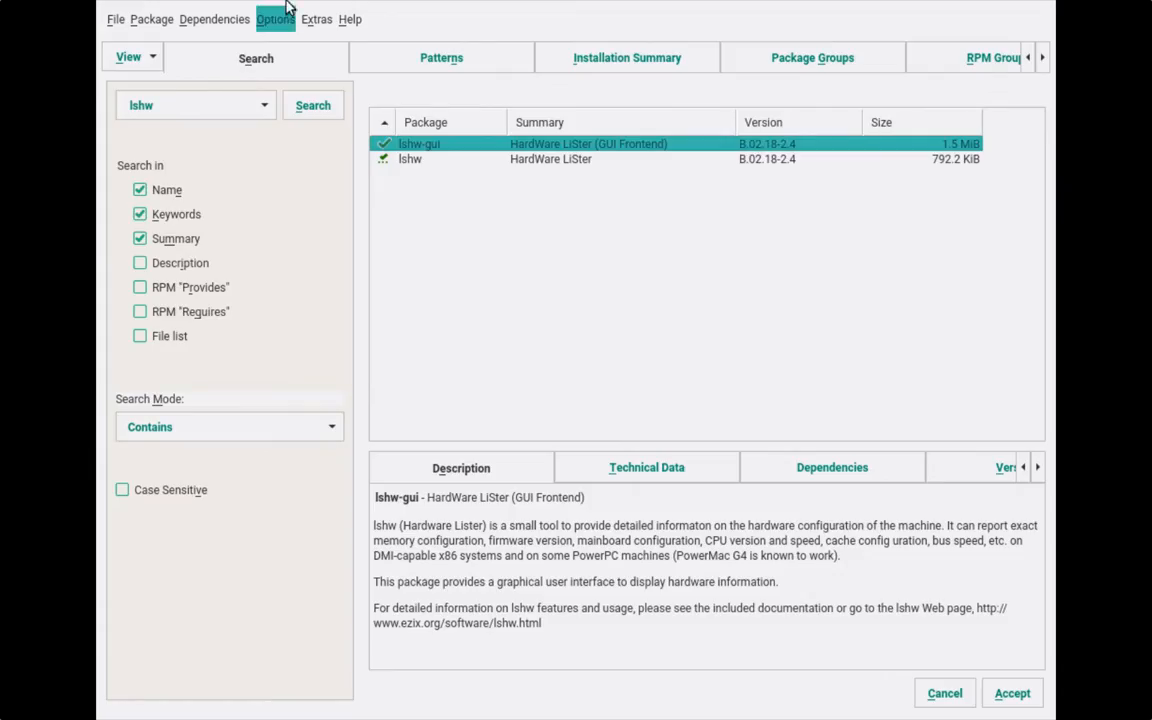
{"action": "left_click", "coordinate": [190, 105]}
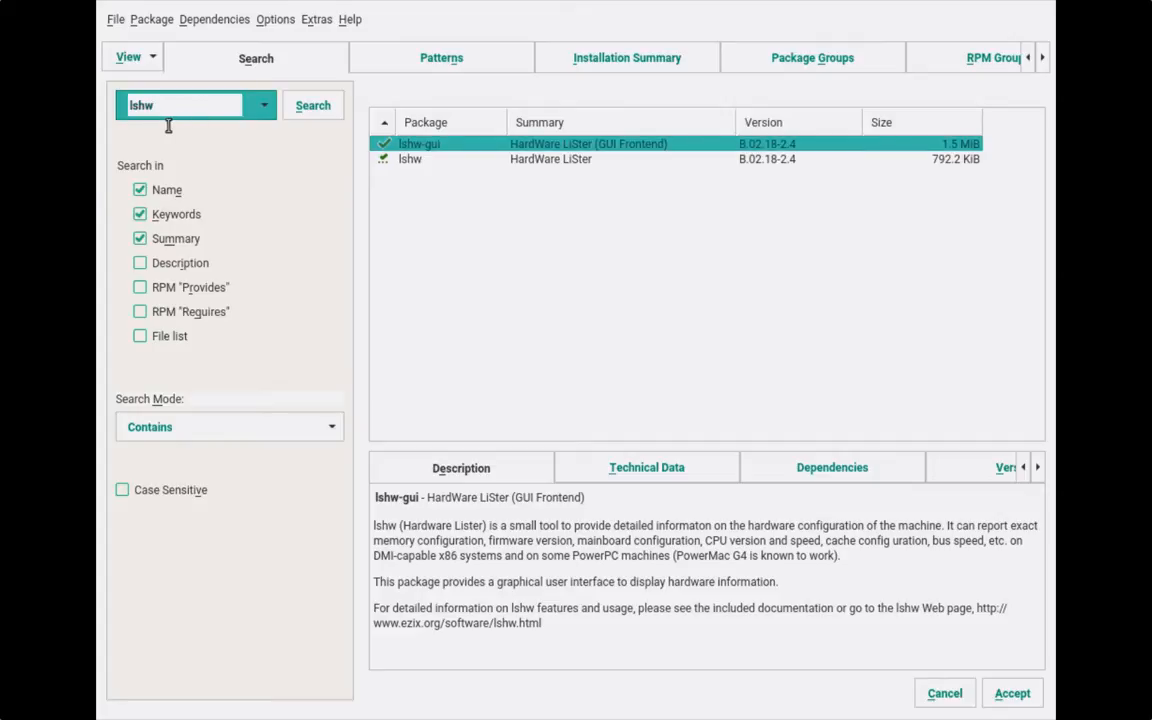
{"action": "key", "text": "BackSpace"}
{"action": "key", "text": "BackSpace"}
{"action": "key", "text": "BackSpace"}
{"action": "key", "text": "BackSpace"}
{"action": "type", "text": "packagekit"}
{"action": "key", "text": "Return"}
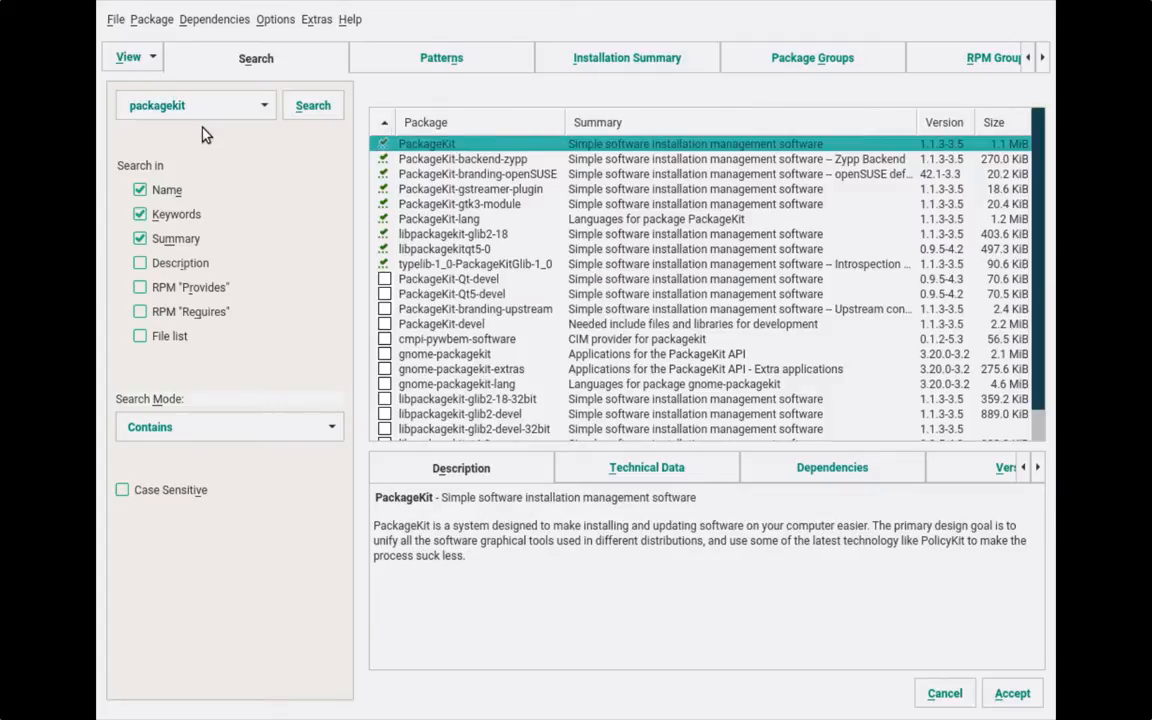
{"action": "right_click", "coordinate": [446, 145]}
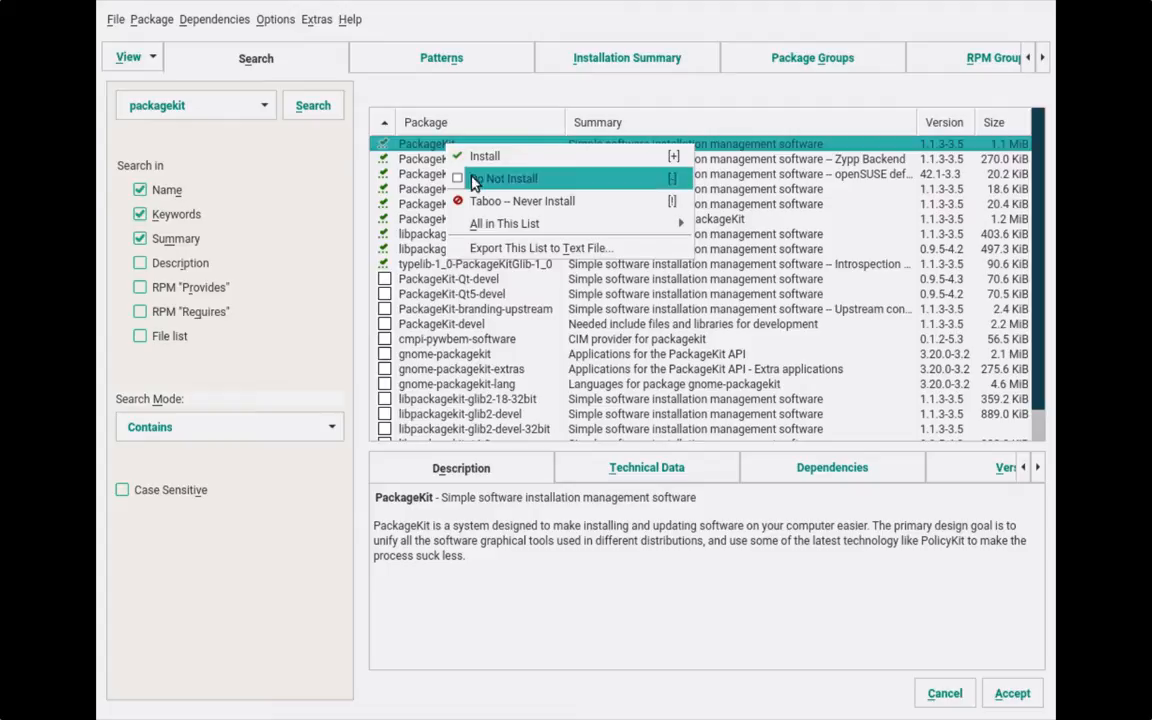
{"action": "left_click", "coordinate": [494, 205]}
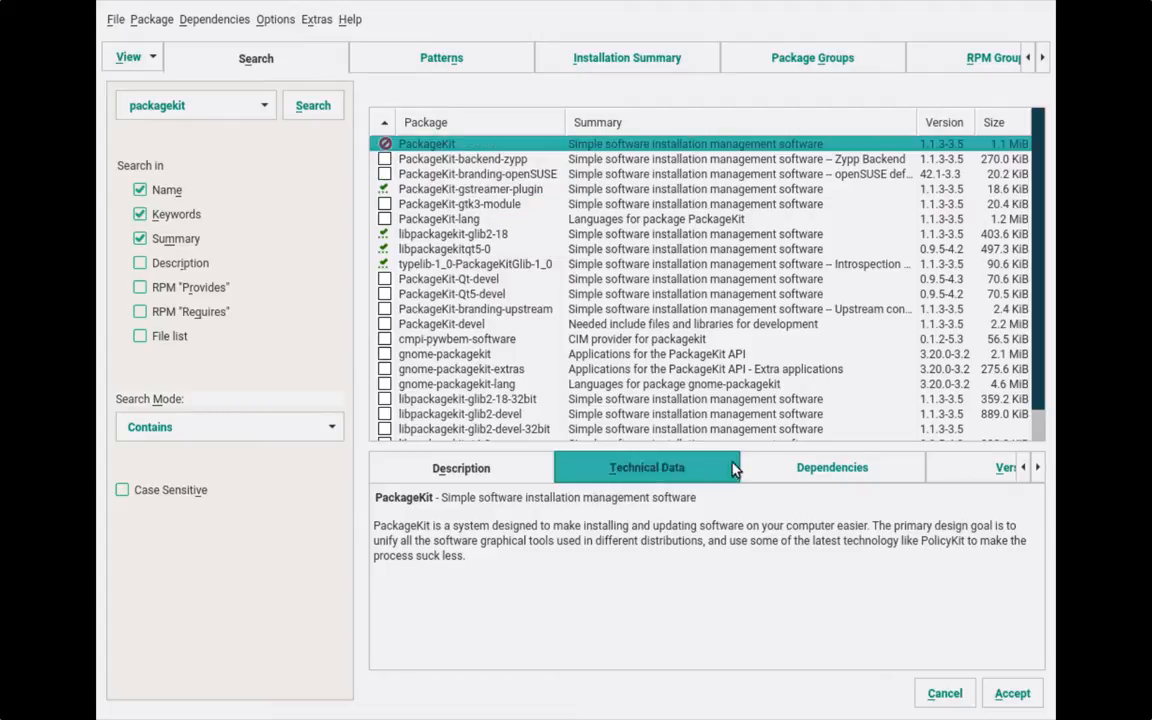
- Accept the package changes and dependency adjustments, then choose Install on the 4.2 GiB Installation Settings
{"action": "left_click", "coordinate": [1033, 694]}
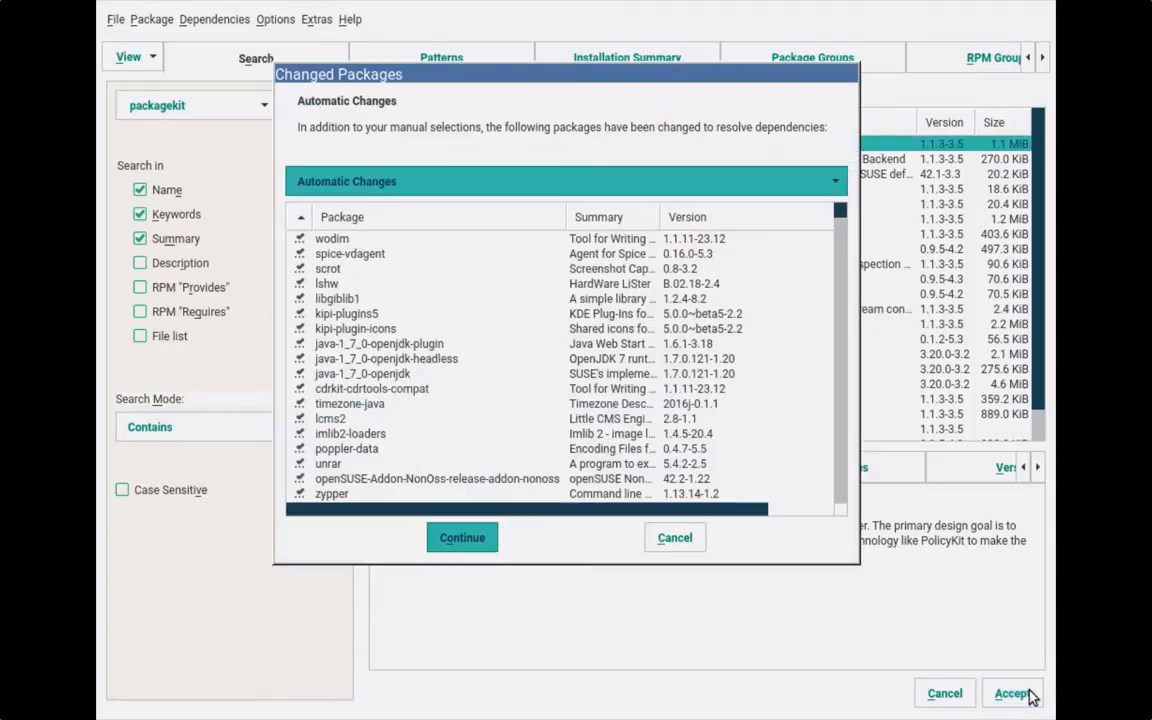
{"action": "left_click", "coordinate": [460, 540]}
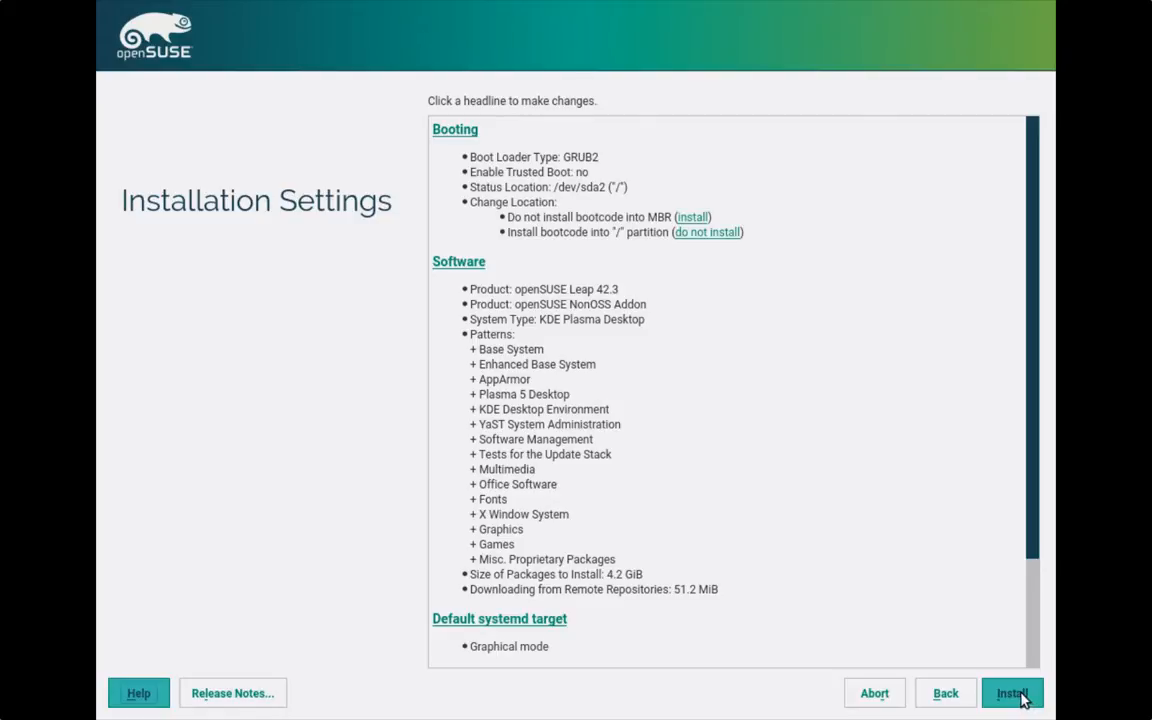
{"action": "left_click", "coordinate": [1012, 693]}
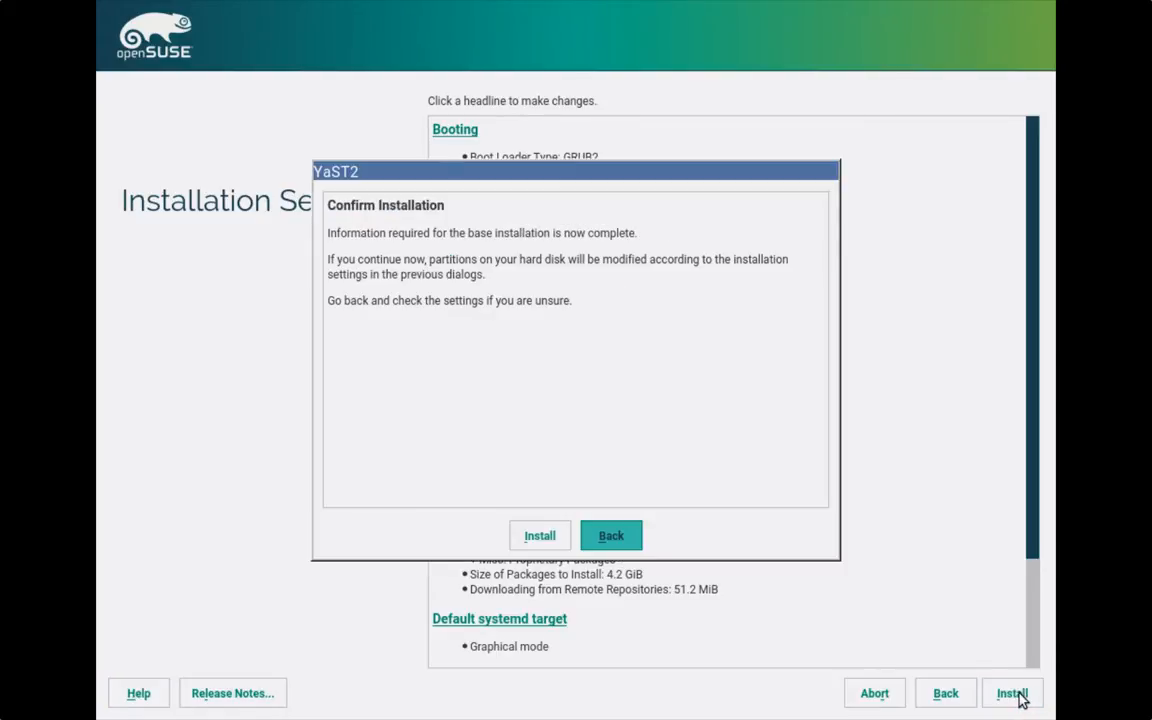
- Confirm the install and show the Details view with the package table and actions log
{"action": "key", "text": "Tab"}
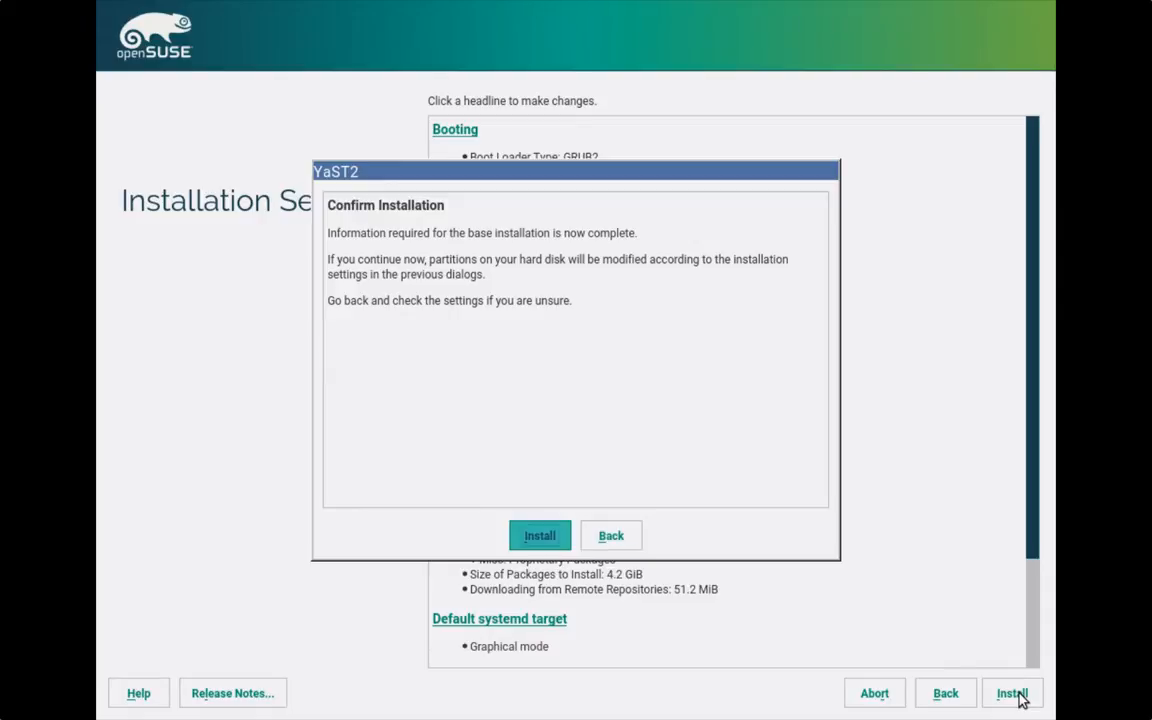
{"action": "key", "text": "Return"}
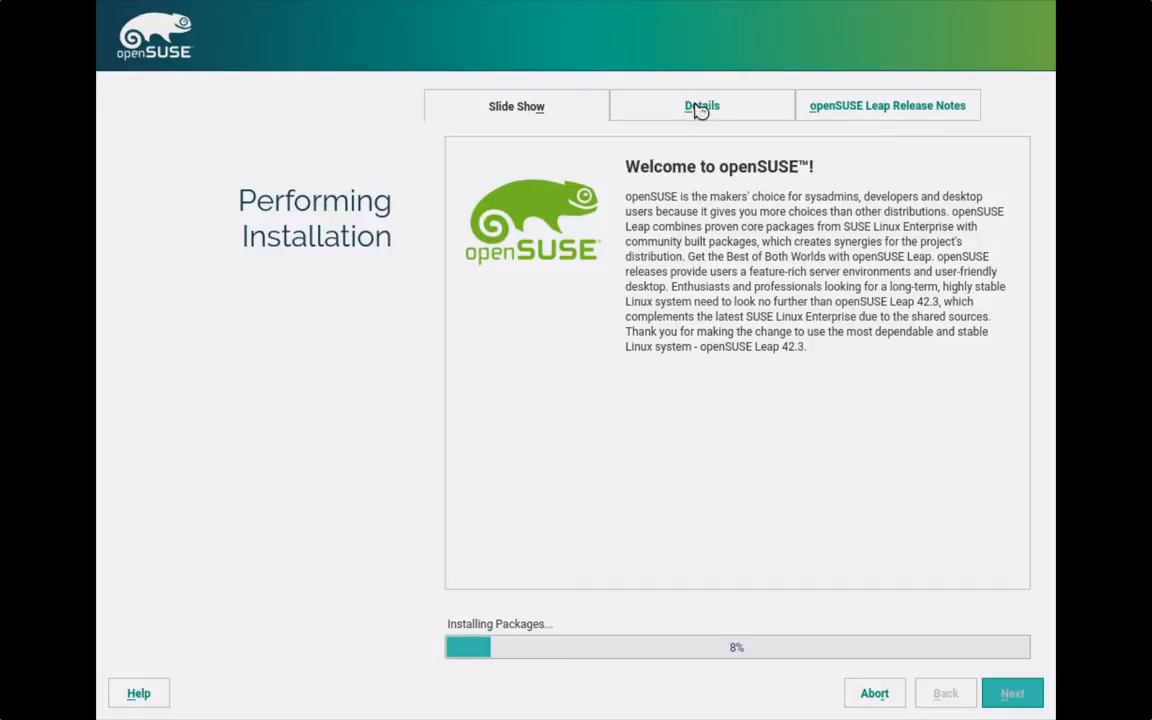
{"action": "left_click", "coordinate": [701, 107]}
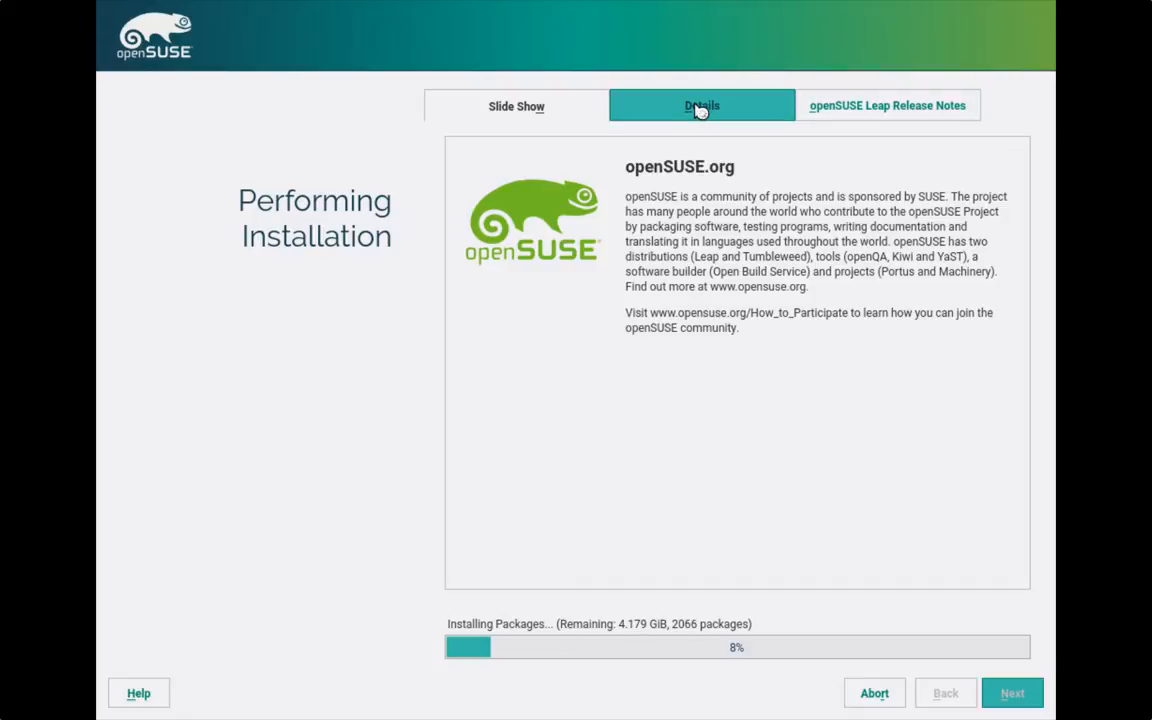
{"action": "left_click", "coordinate": [700, 108]}
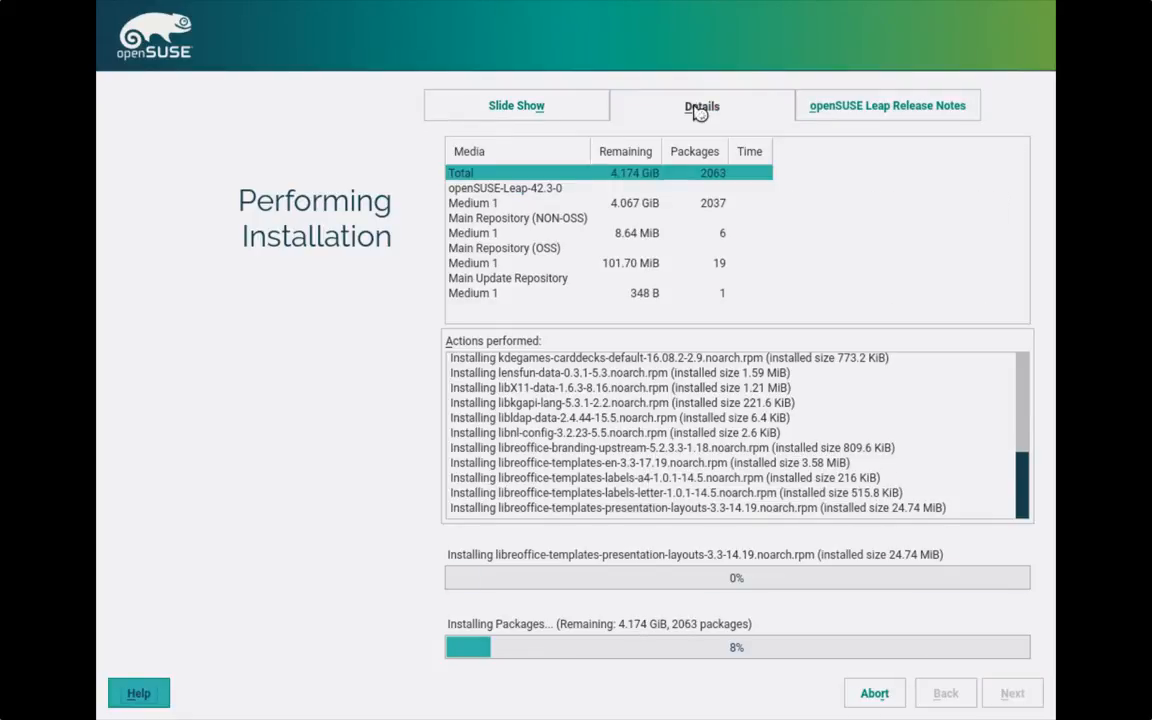
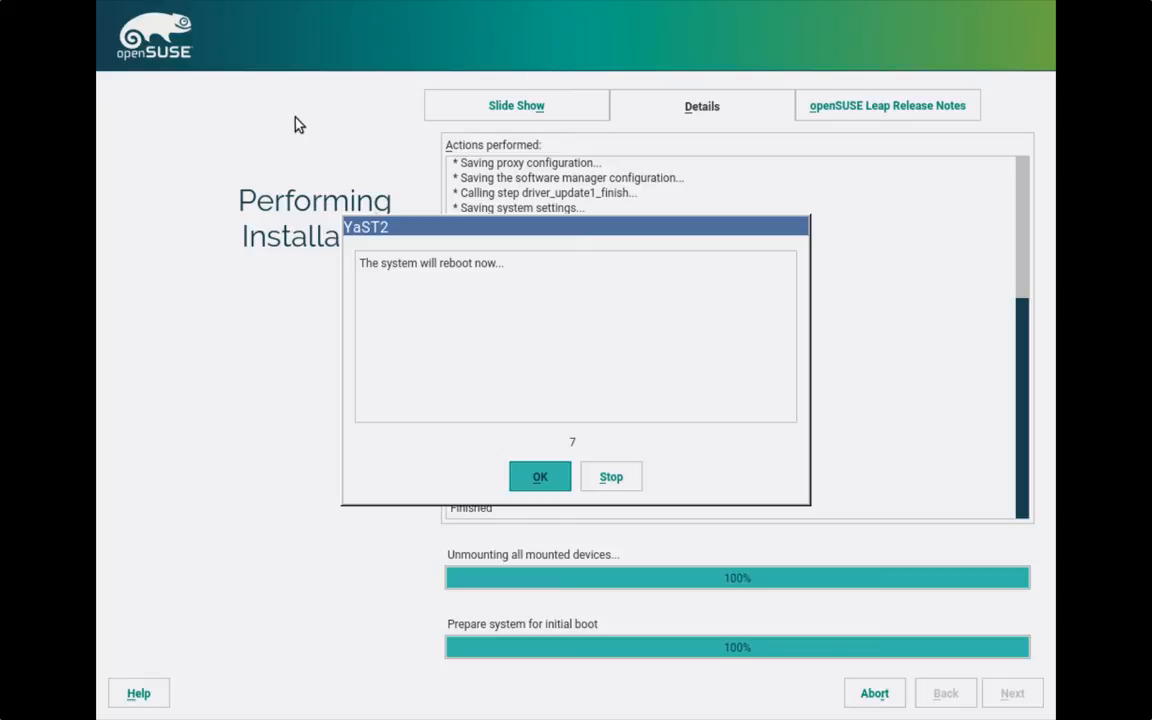
- Accept the 'system will reboot now' notice to reboot the guest immediately, skipping the countdown
{"action": "key", "text": "Return"}
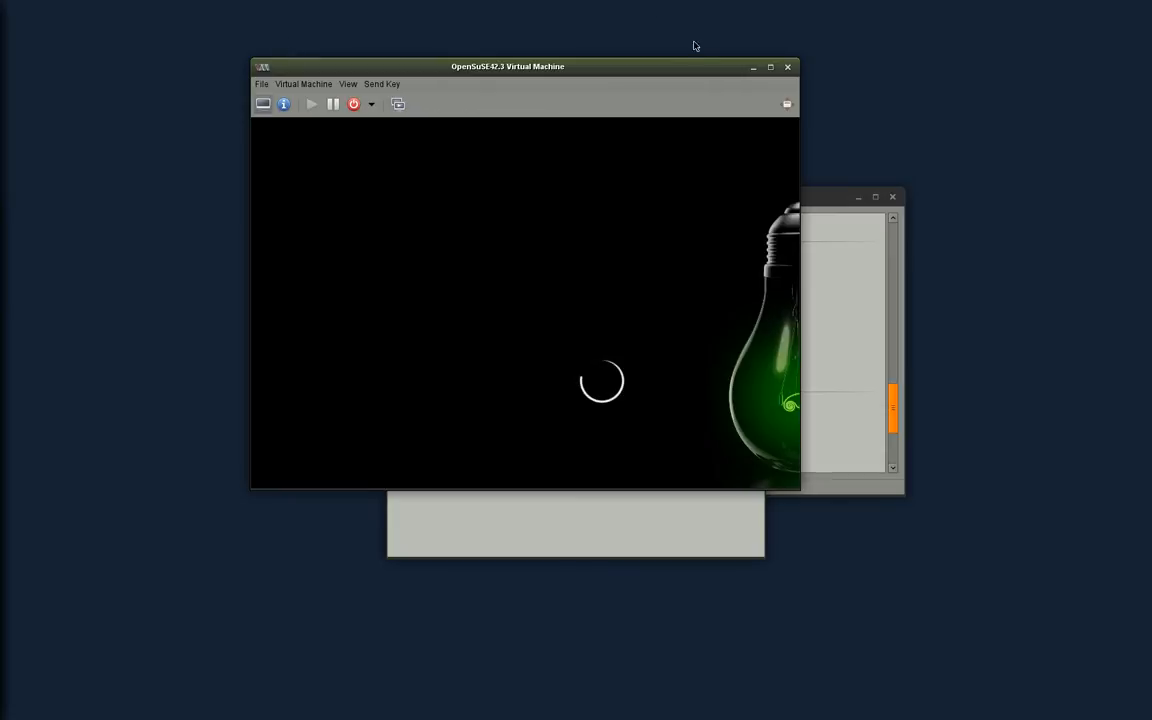
- Maximize the guest console window while openSUSE boots to its KDE Plasma desktop
{"action": "left_click", "coordinate": [770, 66]}
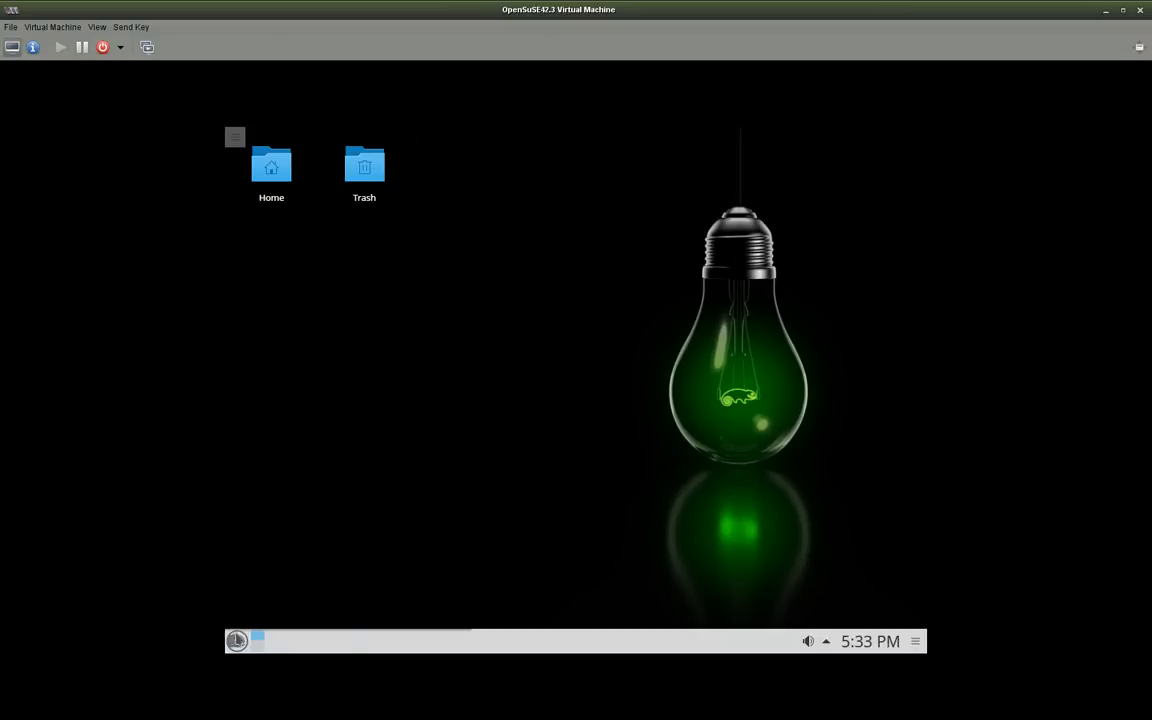
{"action": "left_click", "coordinate": [237, 642]}
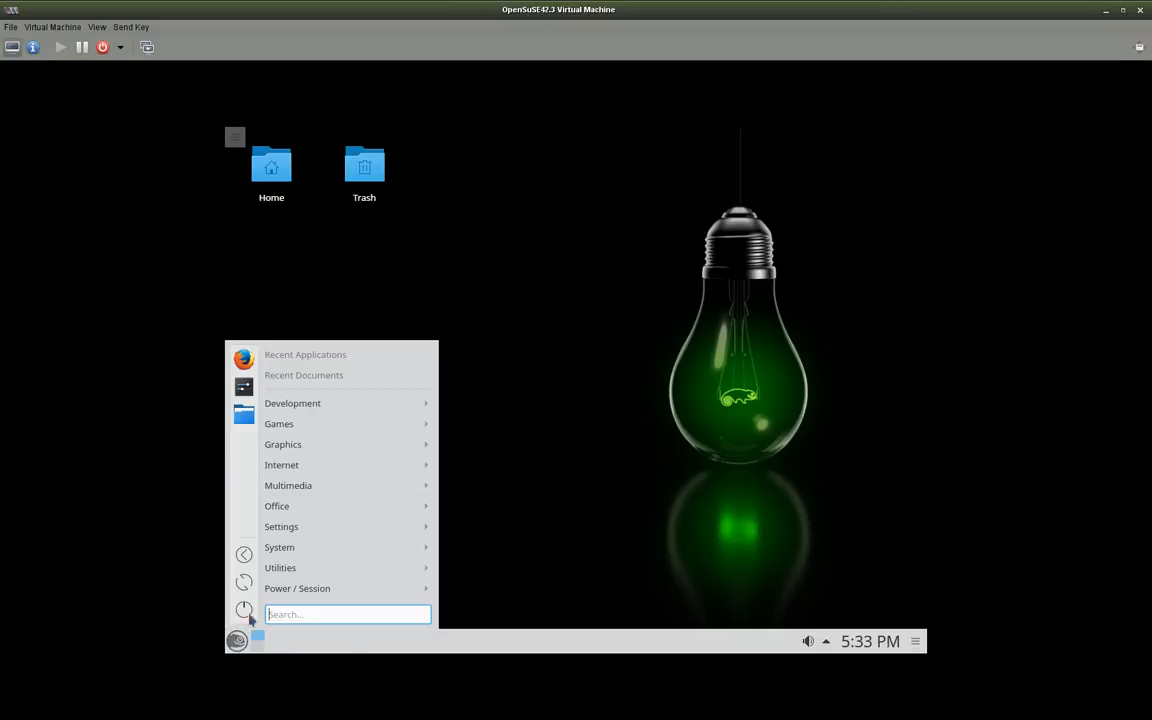
{"action": "mouse_move", "coordinate": [301, 567]}
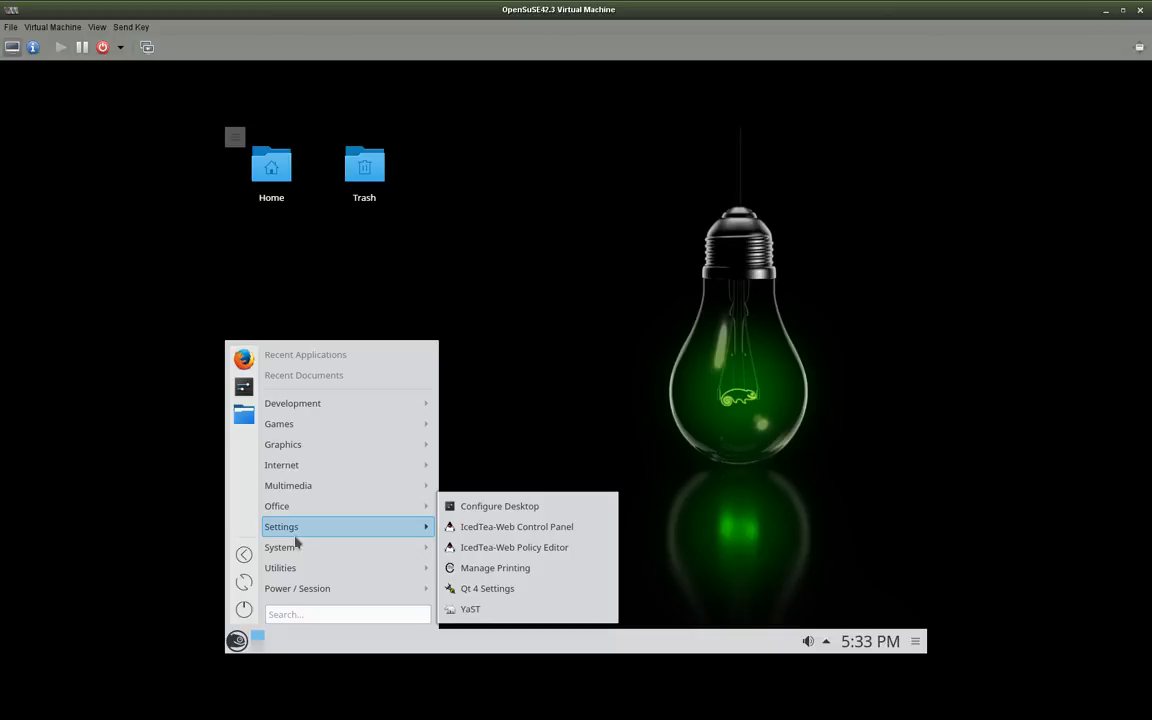
{"action": "mouse_move", "coordinate": [289, 510]}
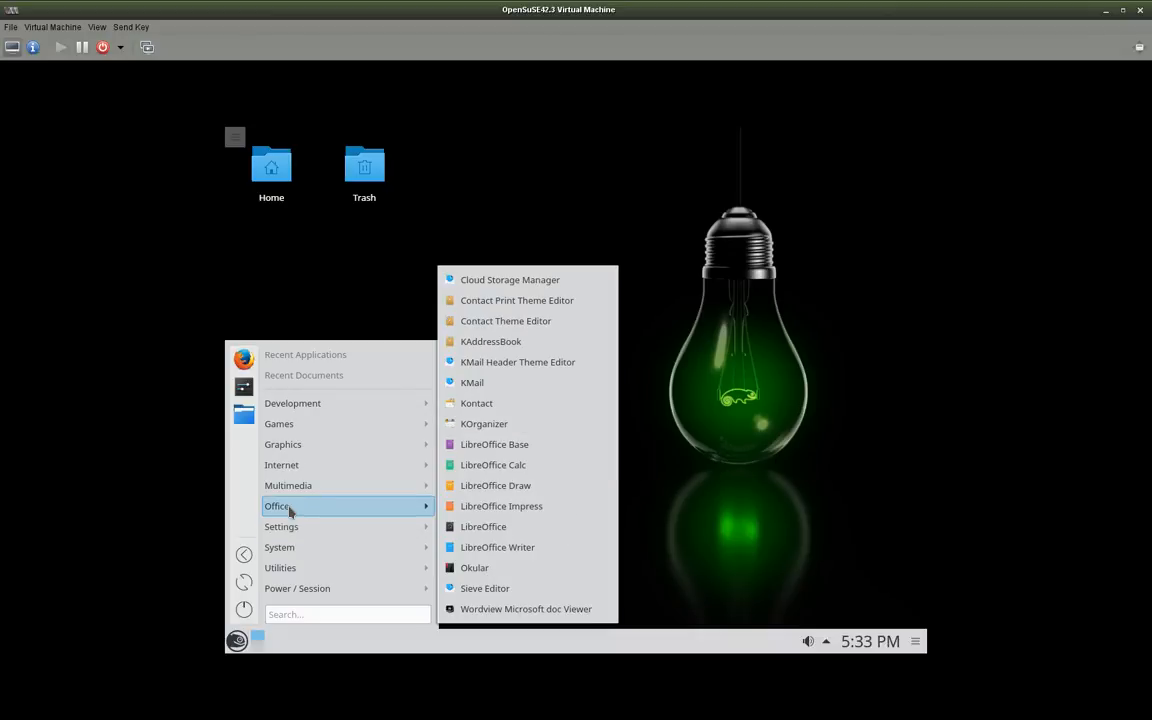
{"action": "mouse_move", "coordinate": [292, 470]}
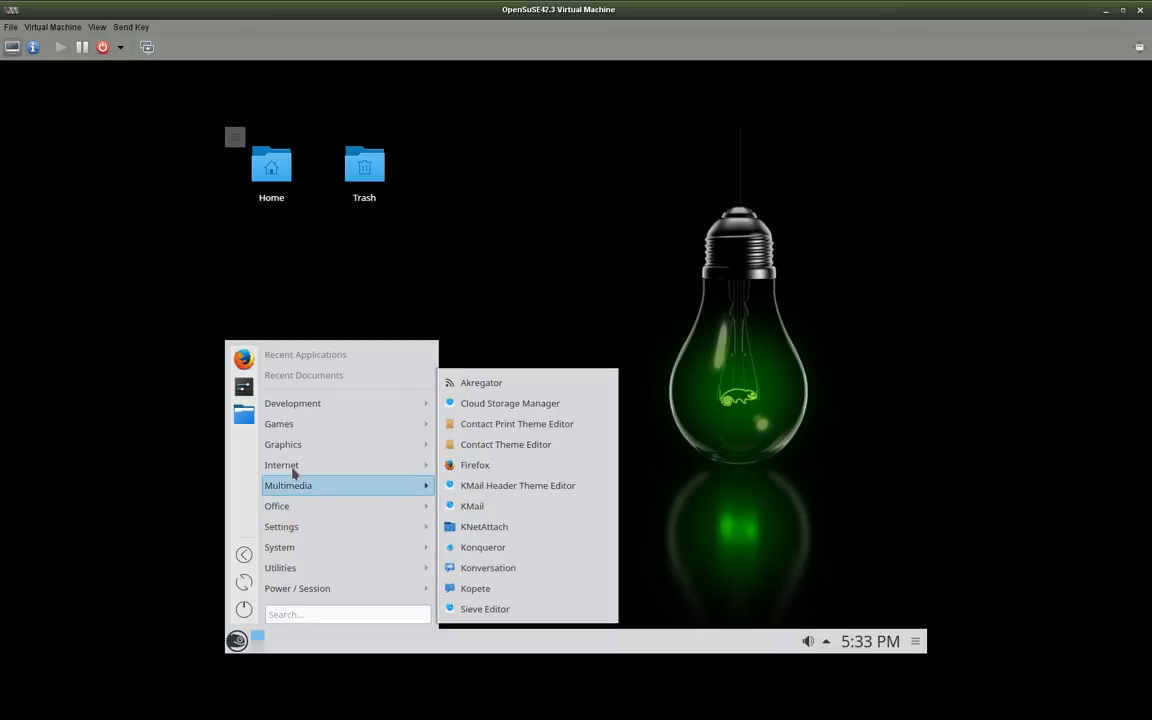
{"action": "mouse_move", "coordinate": [286, 446]}
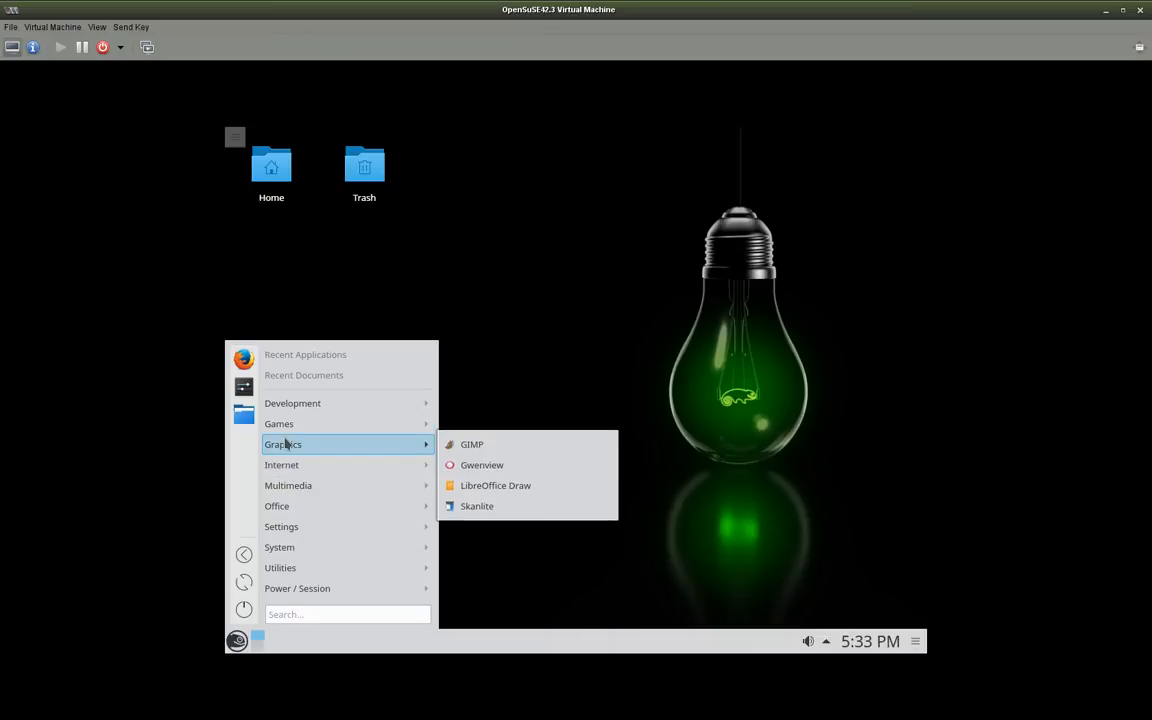
{"action": "mouse_move", "coordinate": [324, 399]}
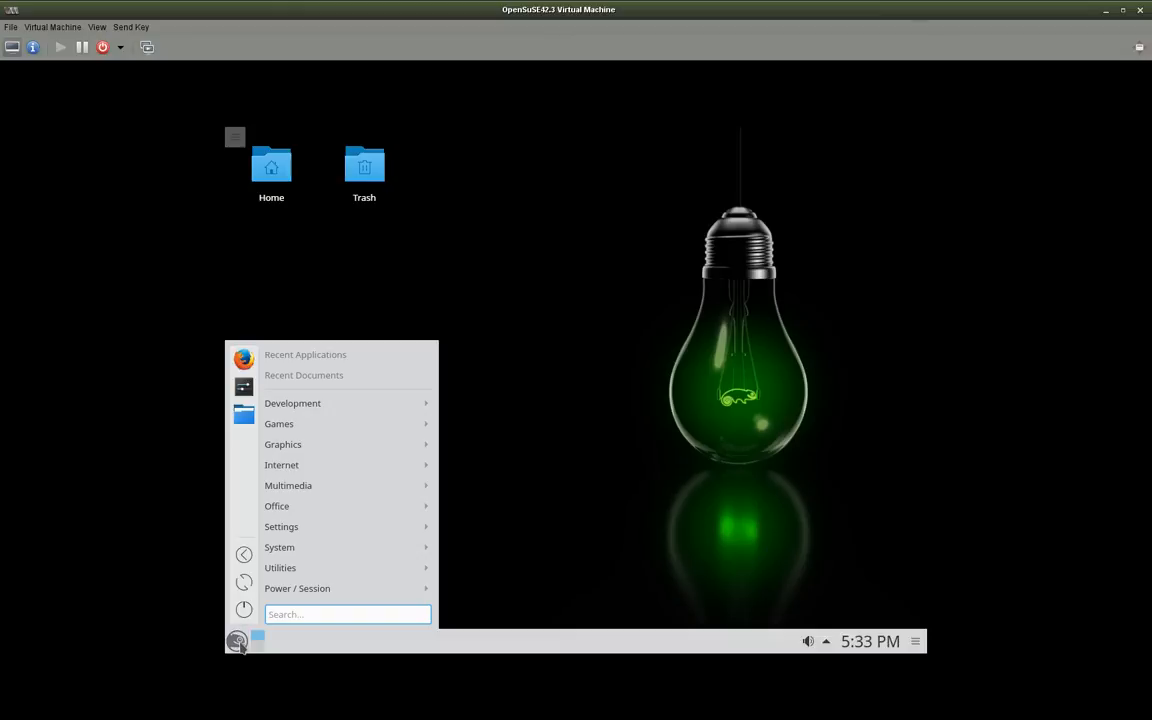
{"action": "left_click", "coordinate": [237, 640]}
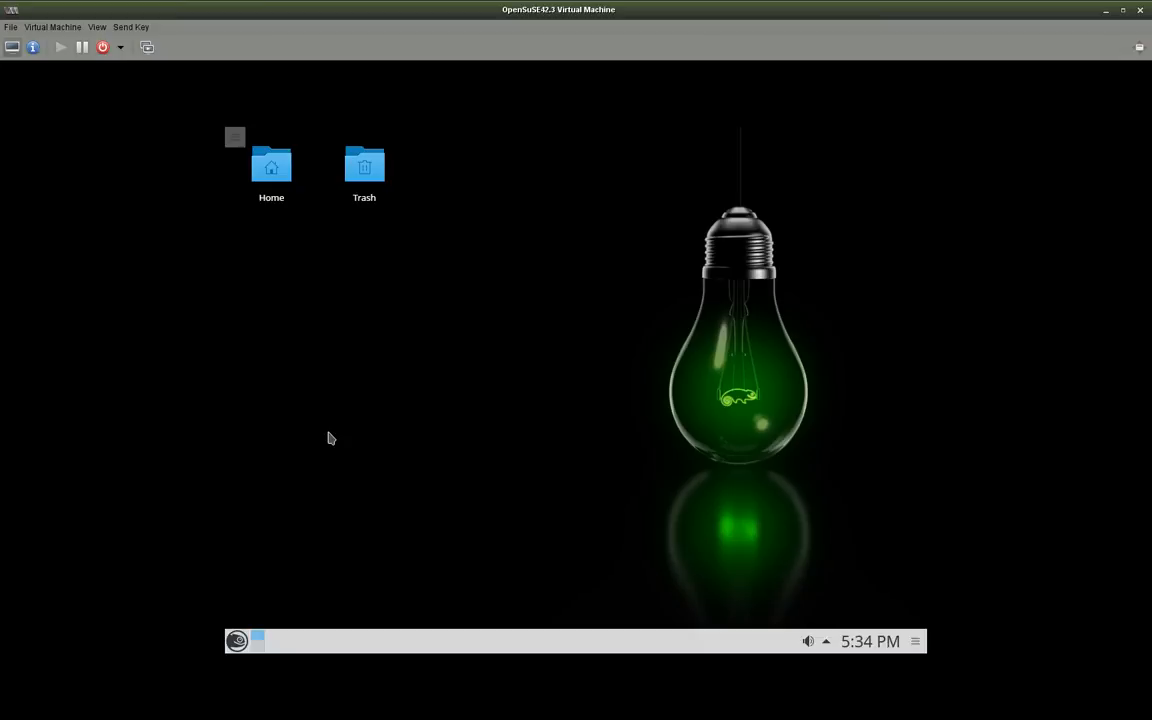
- Choose Shutdown from the KDE launcher's power options, then close the guest console window
{"action": "left_click", "coordinate": [237, 641]}
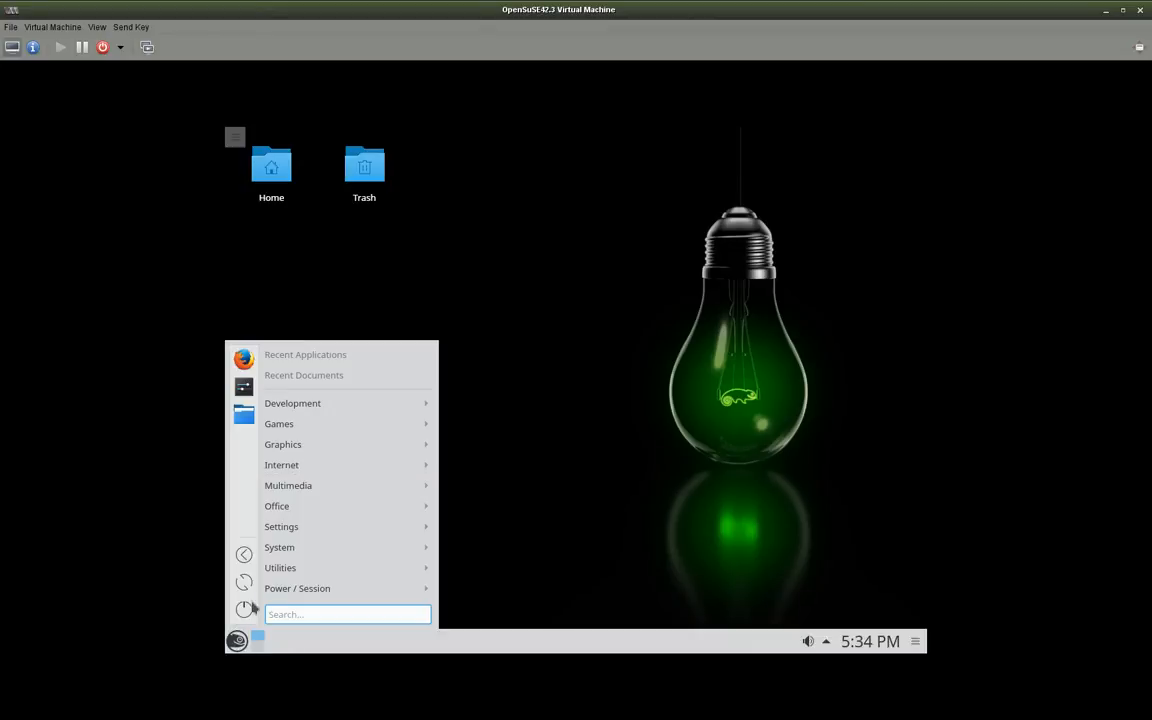
{"action": "left_click", "coordinate": [244, 609]}
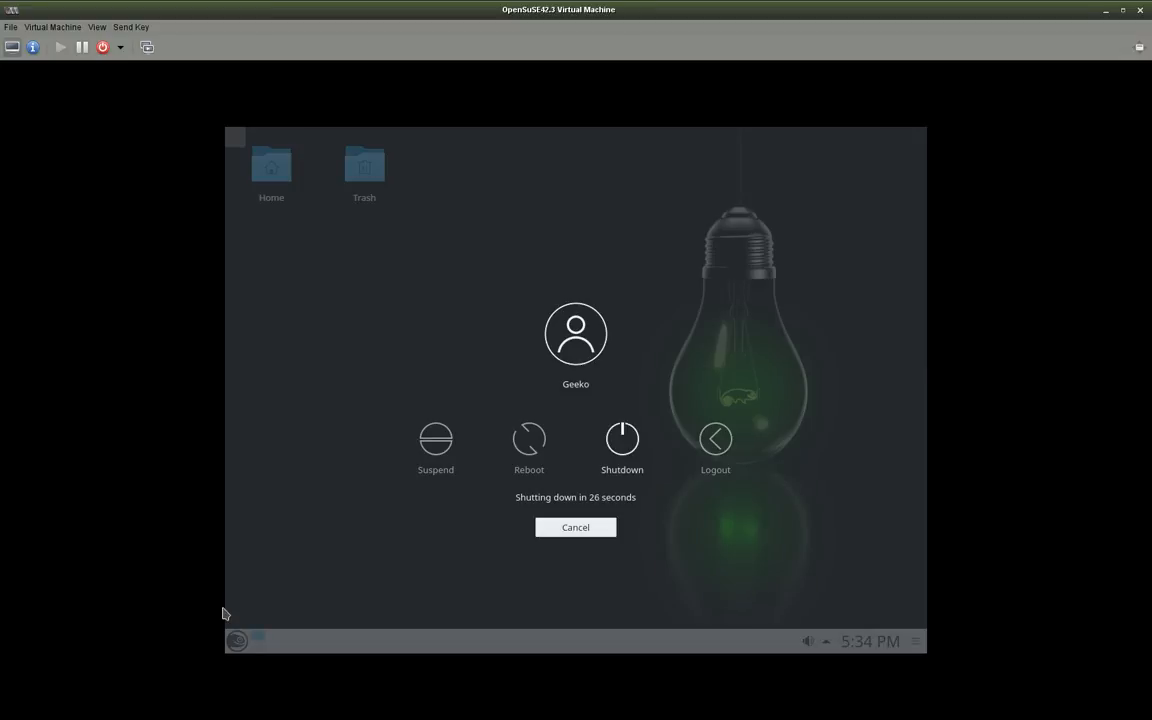
{"action": "left_click", "coordinate": [594, 446]}
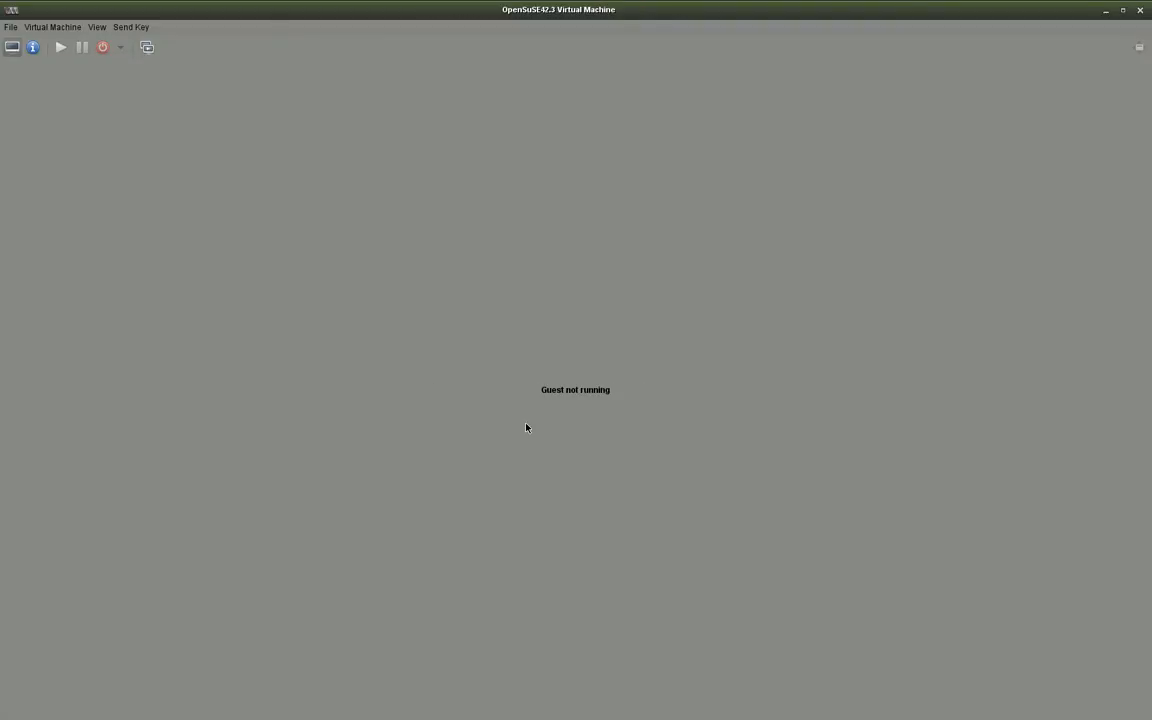
{"action": "left_click", "coordinate": [1140, 10]}
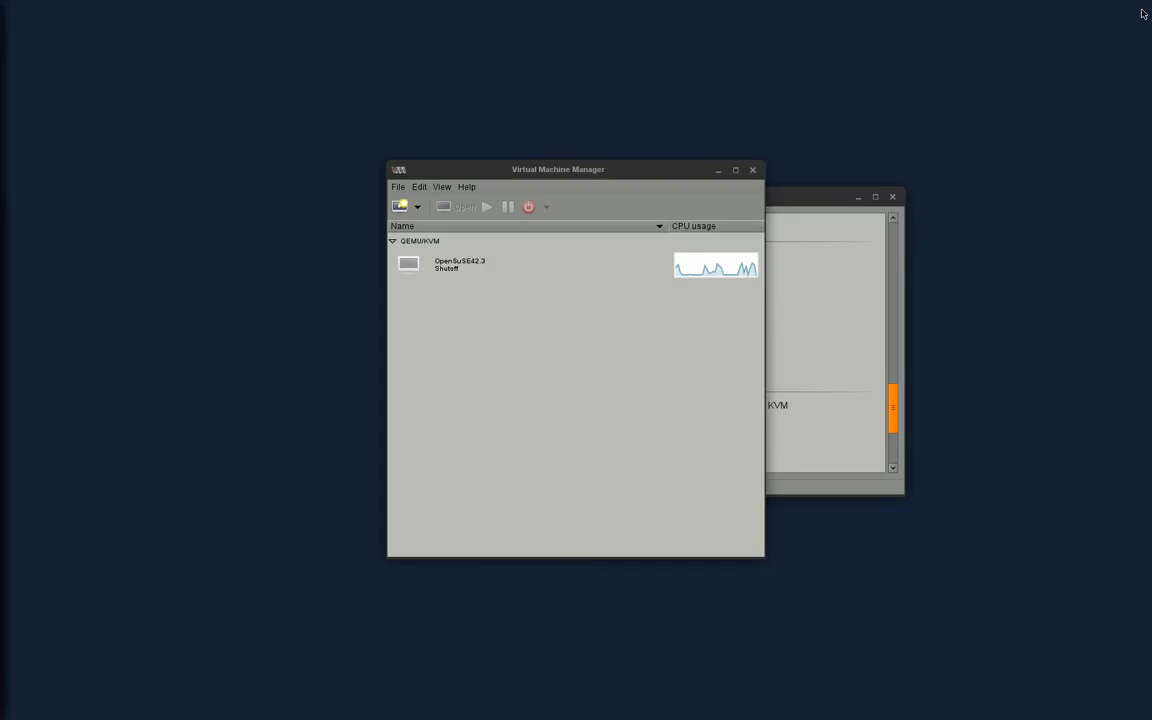
- Move the Virtual Machine Manager window to the upper left, then close it
{"action": "left_click", "coordinate": [668, 264]}
{"action": "left_click_drag", "start_coordinate": [560, 169], "coordinate": [225, 53]}
{"action": "left_click", "coordinate": [346, 131]}
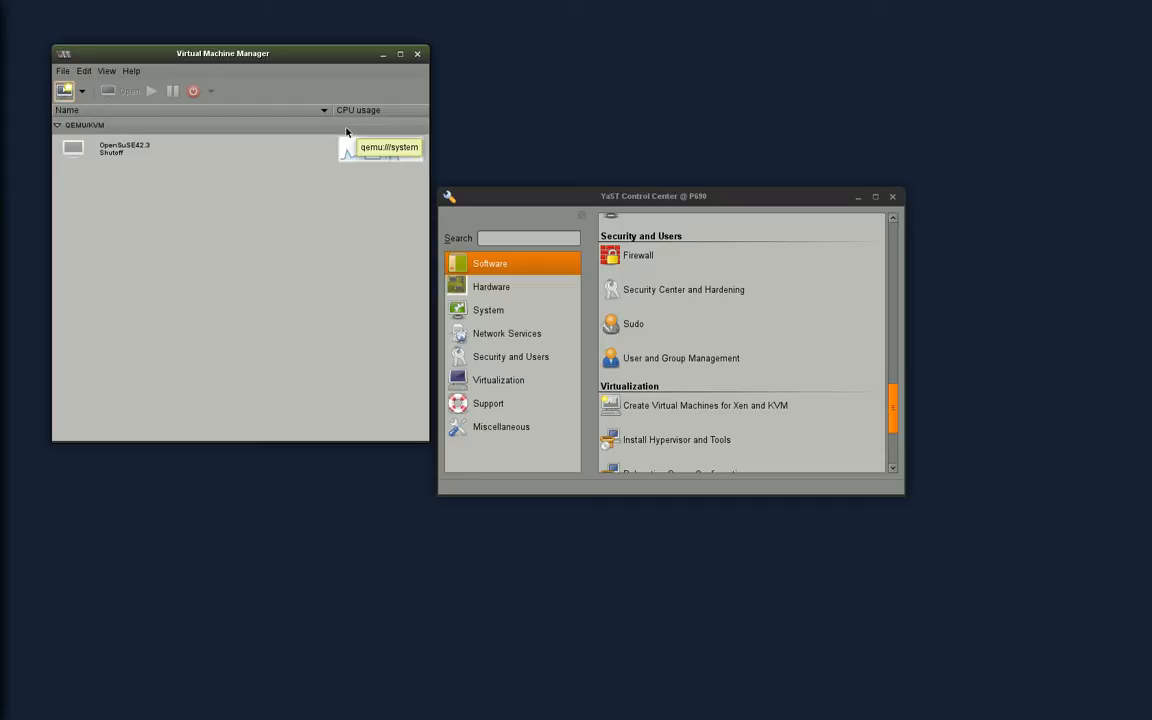
{"action": "left_click", "coordinate": [417, 55]}
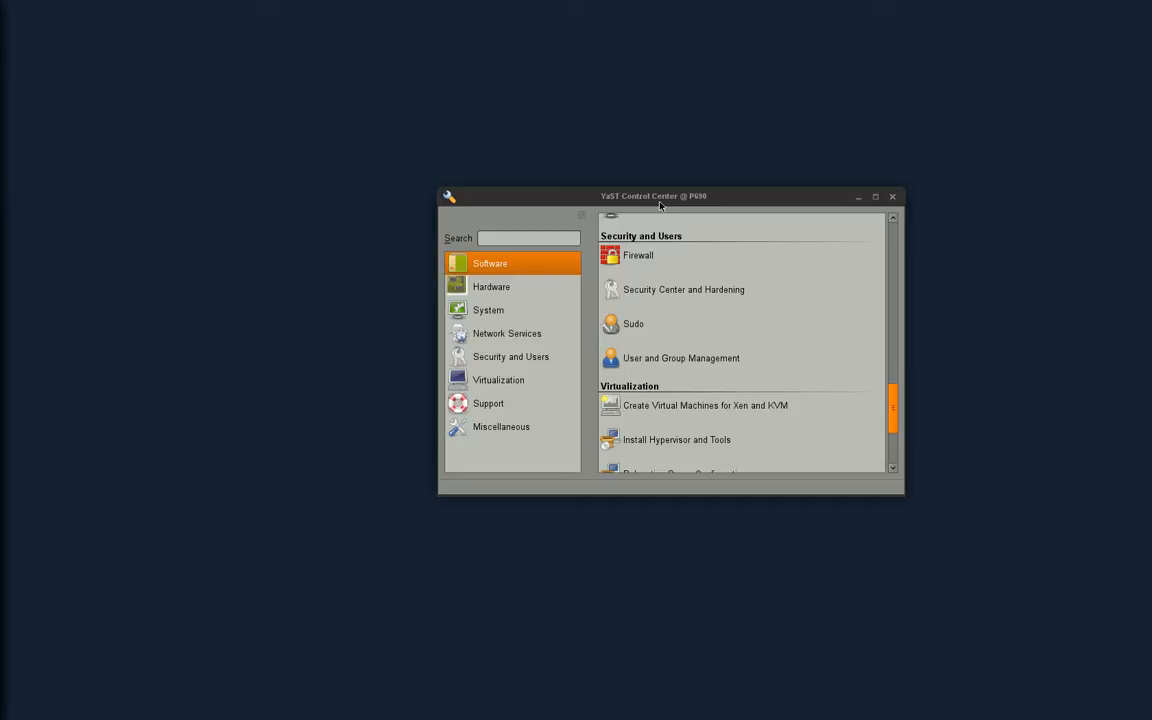
- Launch 'Create Virtual Machines for Xen and KVM' from YaST, then cancel the New VM wizard
{"action": "left_click", "coordinate": [668, 410]}
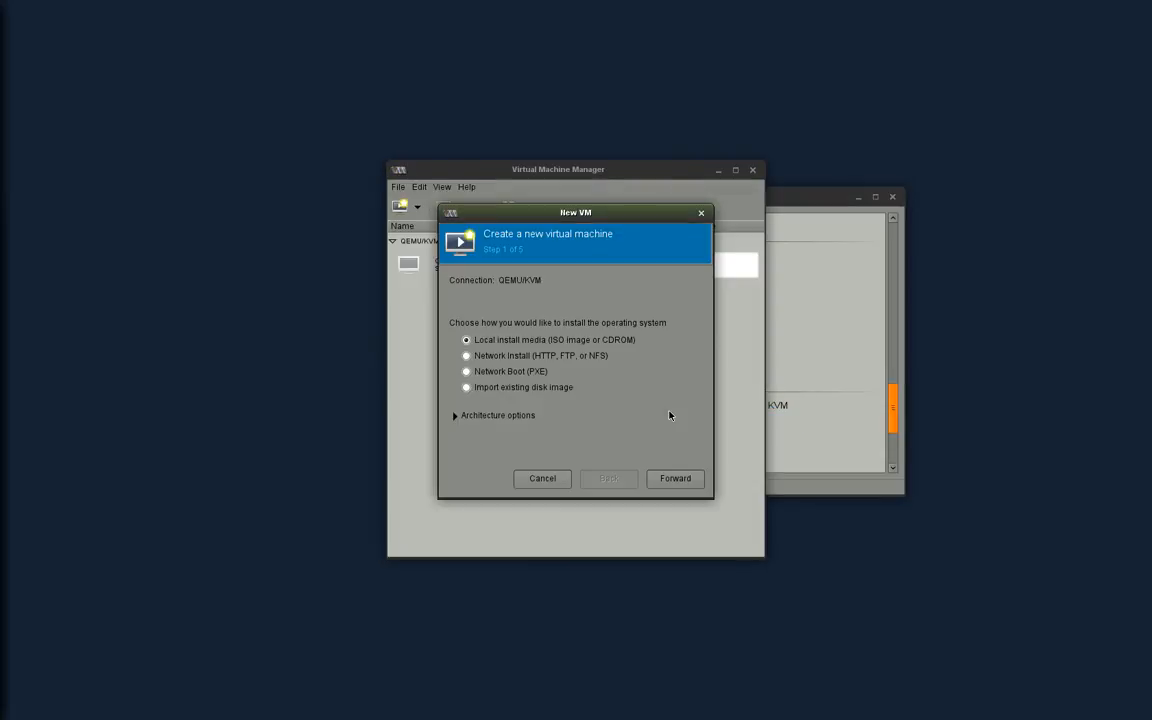
{"action": "left_click", "coordinate": [541, 480]}
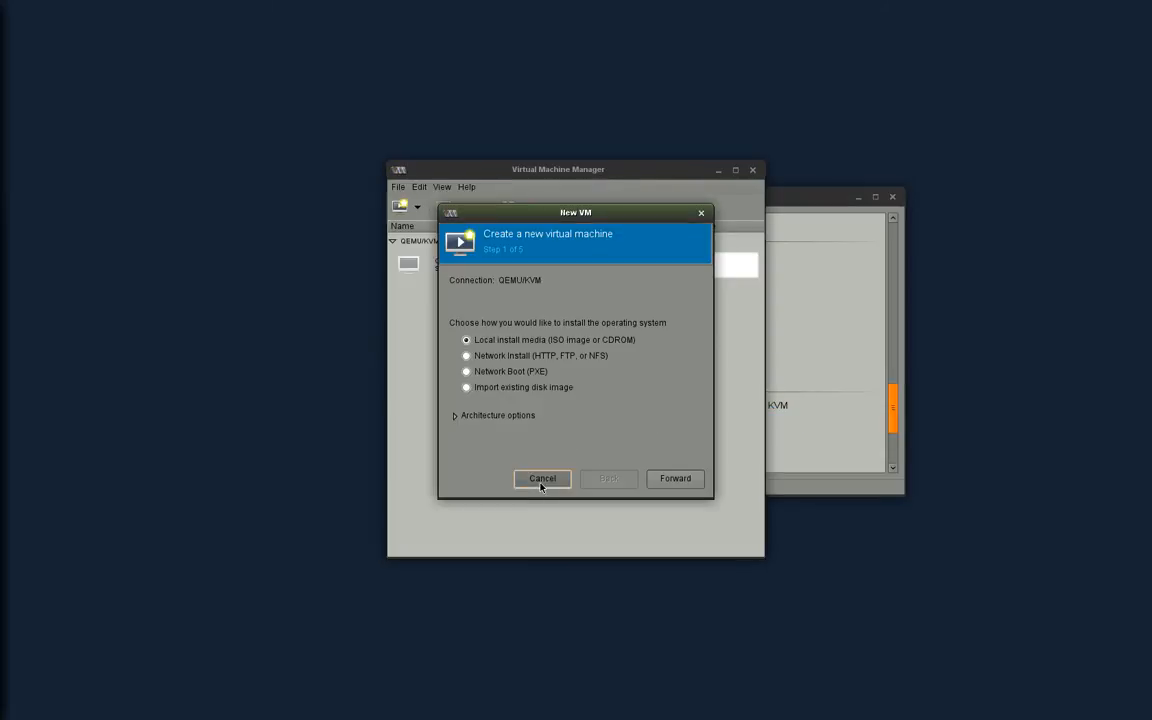